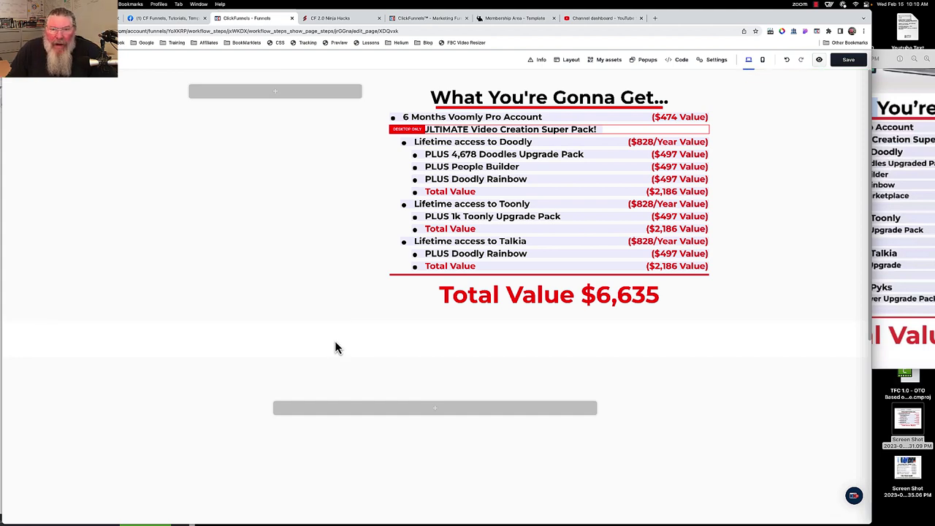
# Add a headline element to the empty full-width row below the total value section.
pyautogui.scroll(-2, 334, 347)
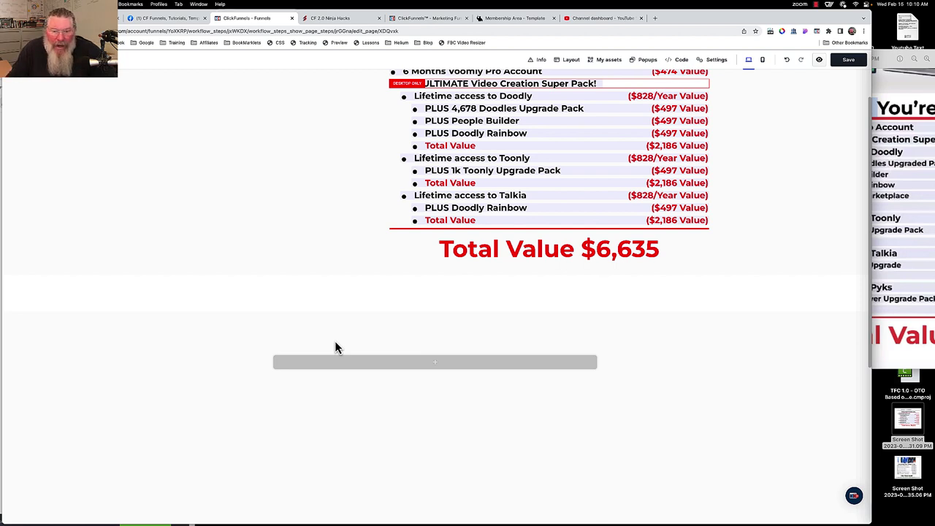
pyautogui.scroll(-1, 433, 334)
pyautogui.scroll(-3, 433, 335)
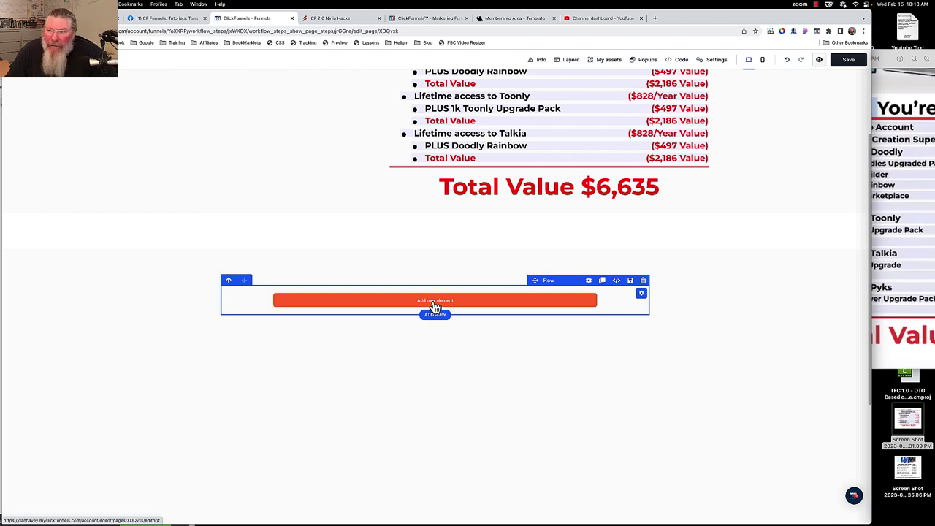
pyautogui.click(435, 301)
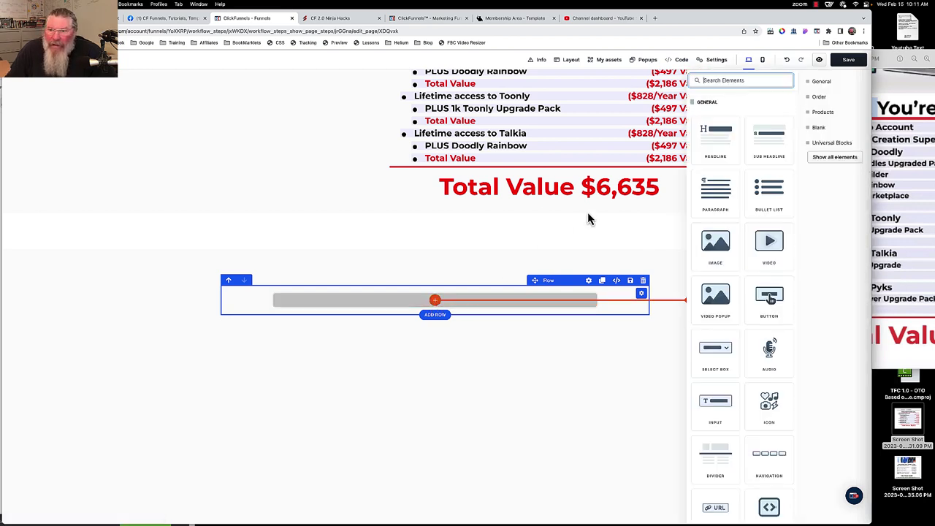
pyautogui.click(703, 149)
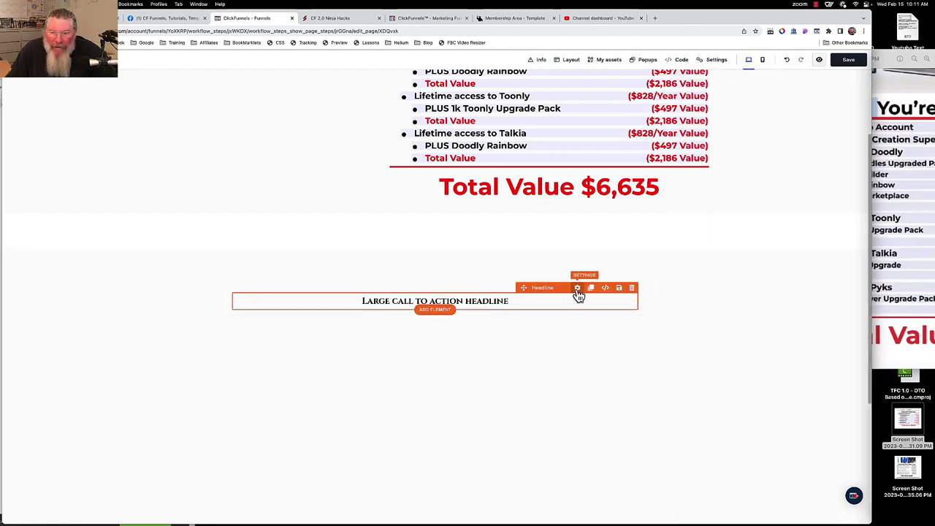
# Override the new headline's typography with the Montserrat font and a font size of about 7.61 rem.
pyautogui.click(578, 290)
pyautogui.click(802, 264)
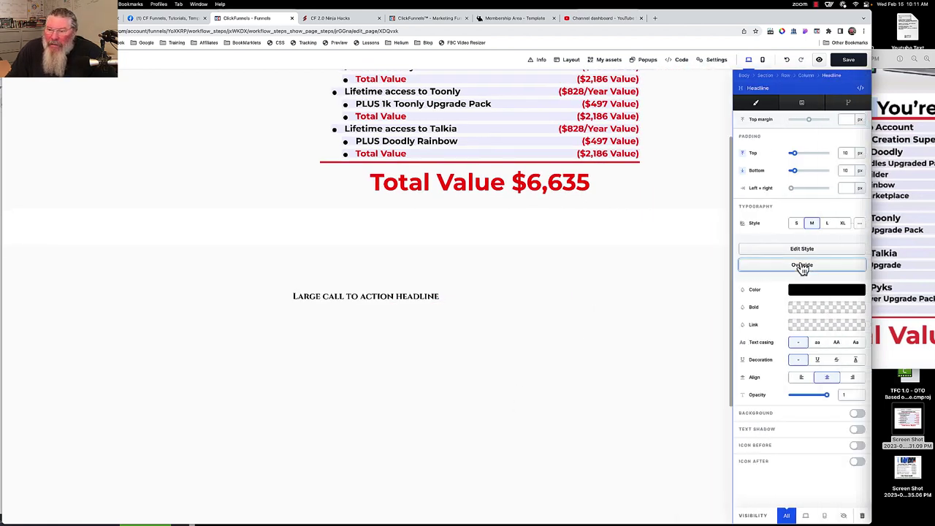
pyautogui.click(815, 288)
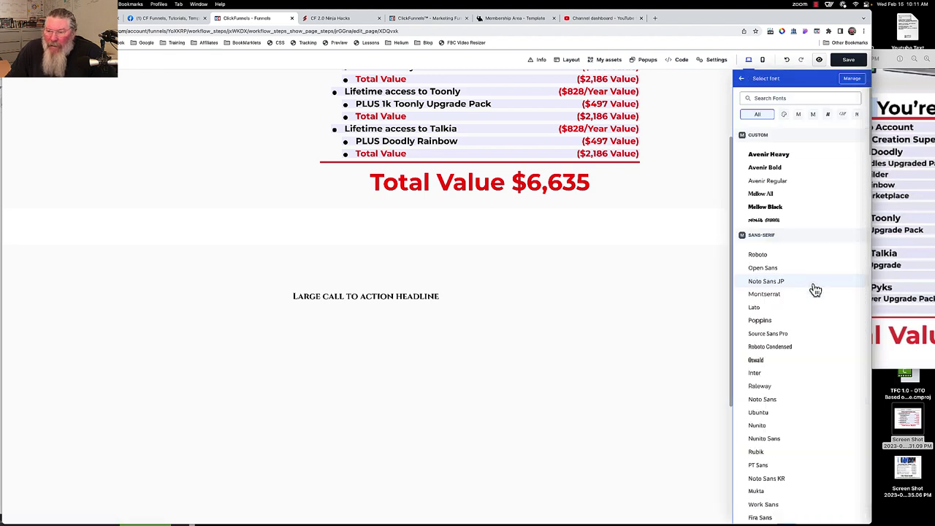
pyautogui.click(796, 294)
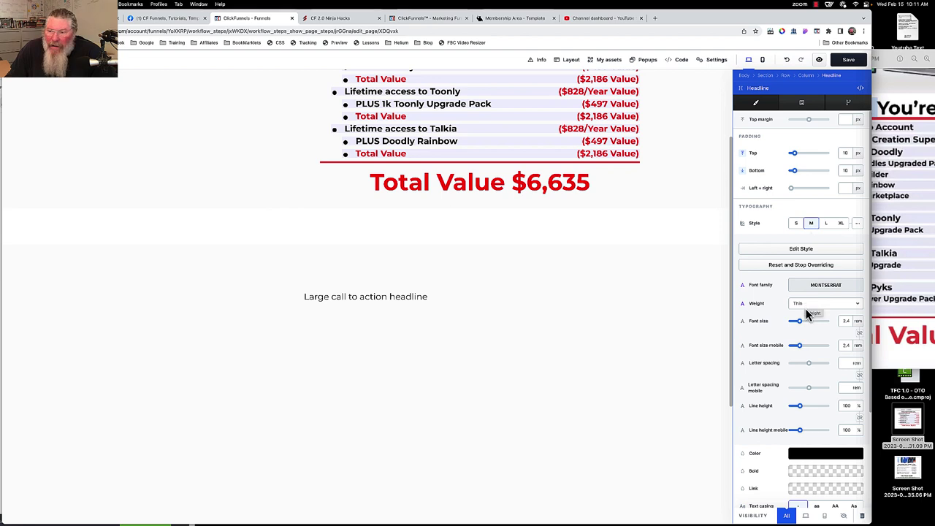
pyautogui.moveTo(802, 325); pyautogui.dragTo(820, 325)
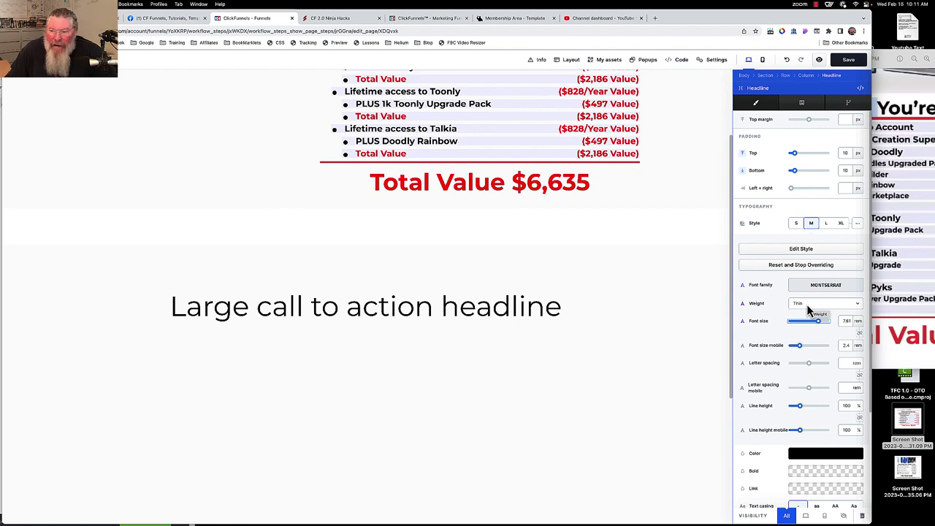
pyautogui.click(642, 334)
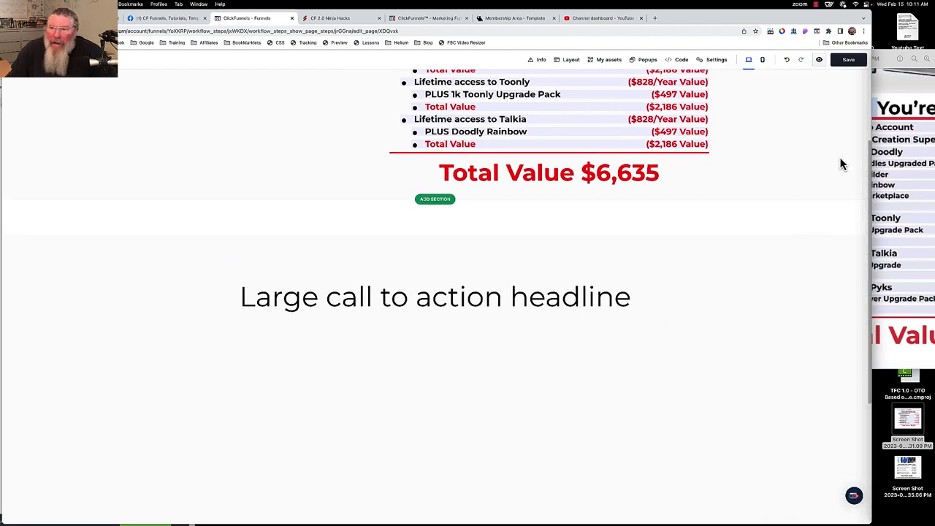
# Preview the page, close the old preview tab, and inspect the headline's computed font-weight.
pyautogui.click(820, 62)
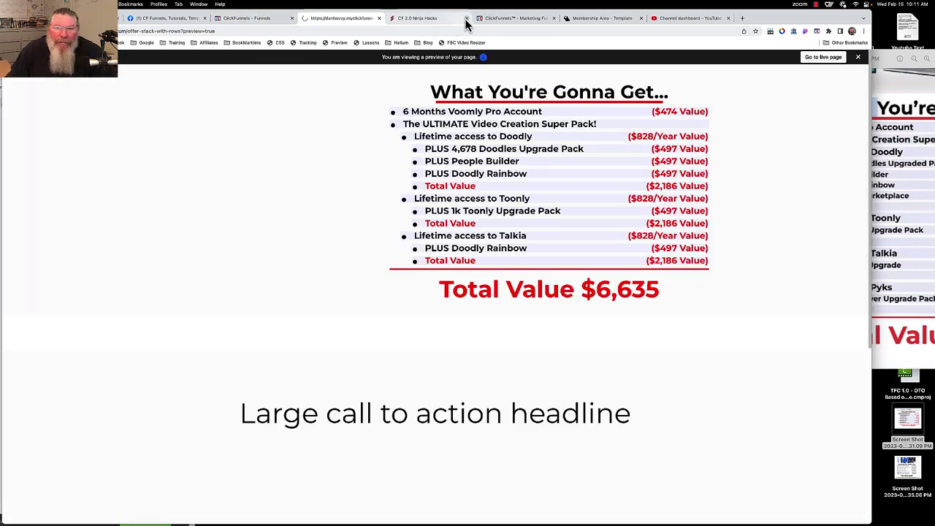
pyautogui.click(465, 18)
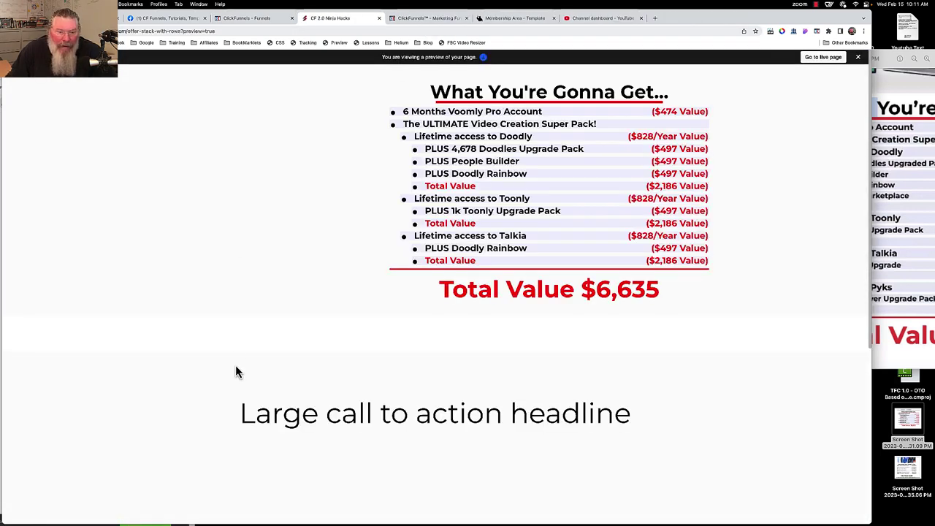
pyautogui.rightClick(241, 425)
pyautogui.click(252, 517)
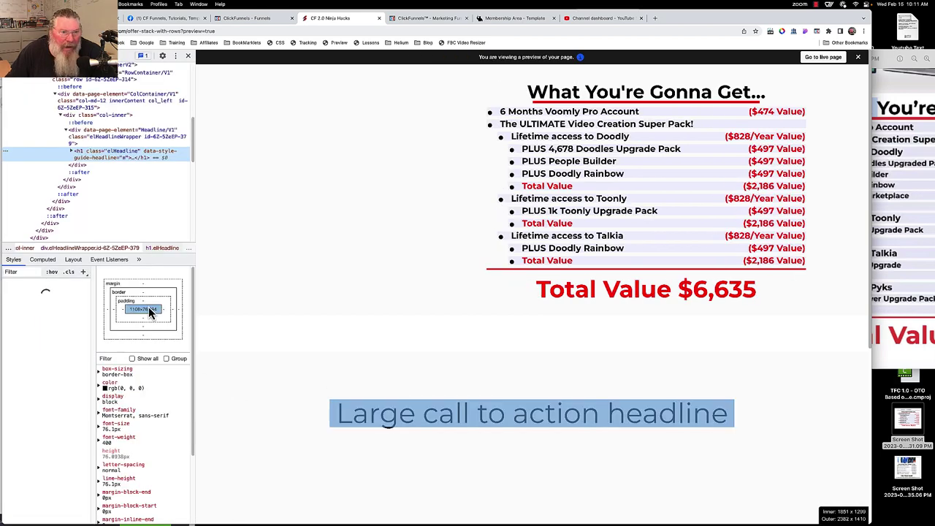
pyautogui.click(124, 438)
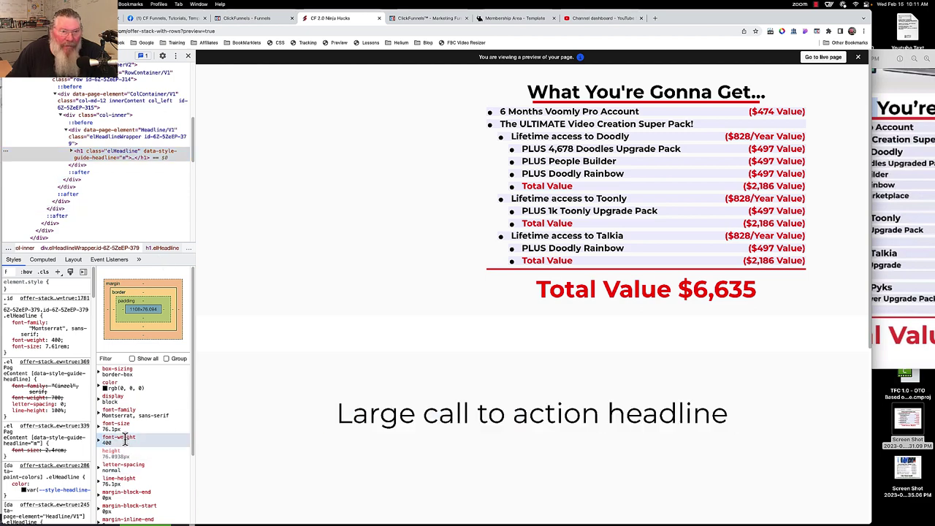
# Return to the page editor, set the headline's font weight to Thin, and save the page.
pyautogui.click(262, 19)
pyautogui.moveTo(511, 302)
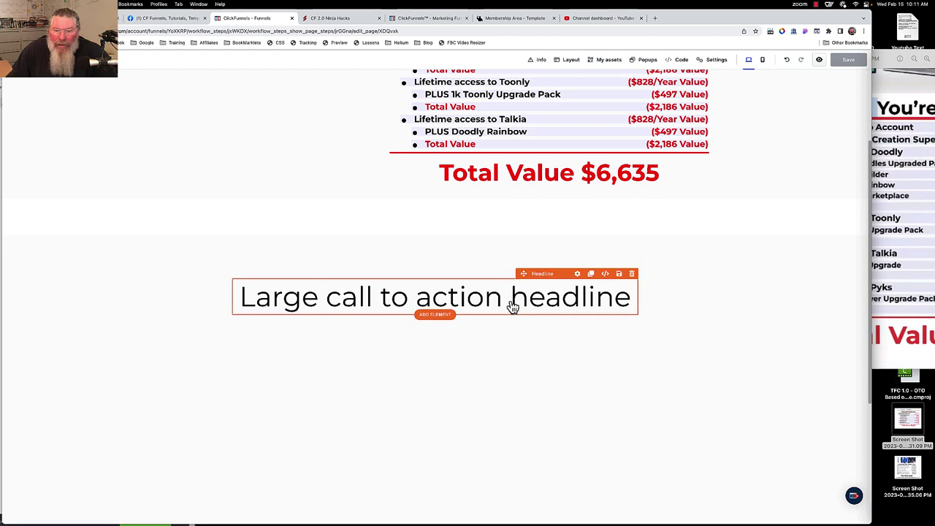
pyautogui.click(577, 274)
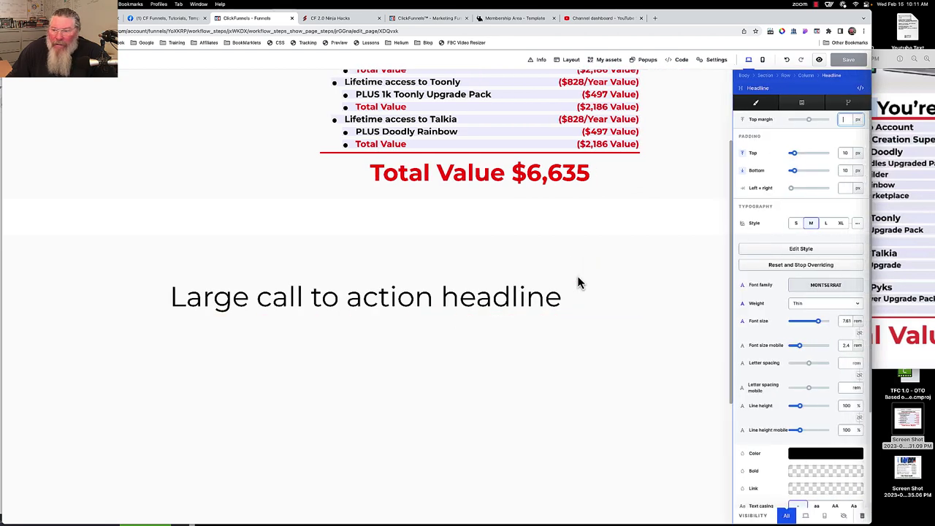
pyautogui.click(799, 307)
pyautogui.click(802, 312)
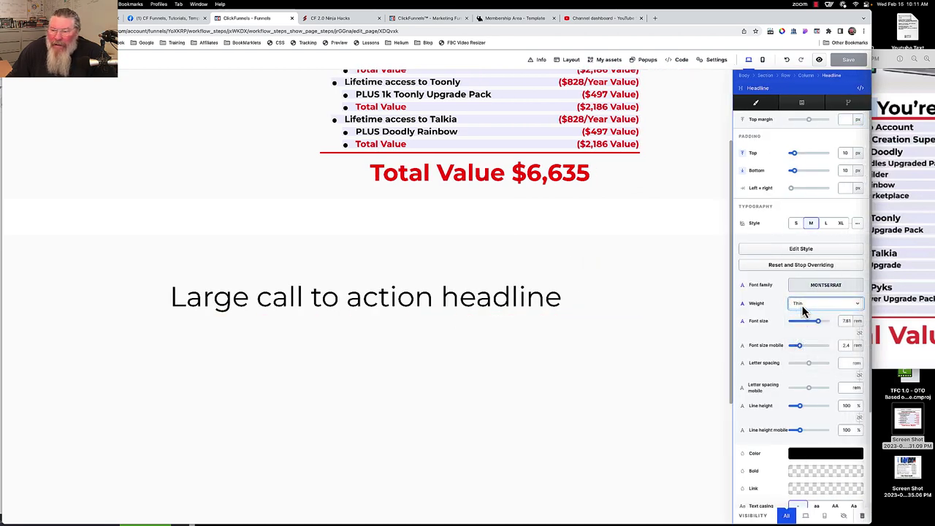
pyautogui.click(804, 310)
pyautogui.click(804, 296)
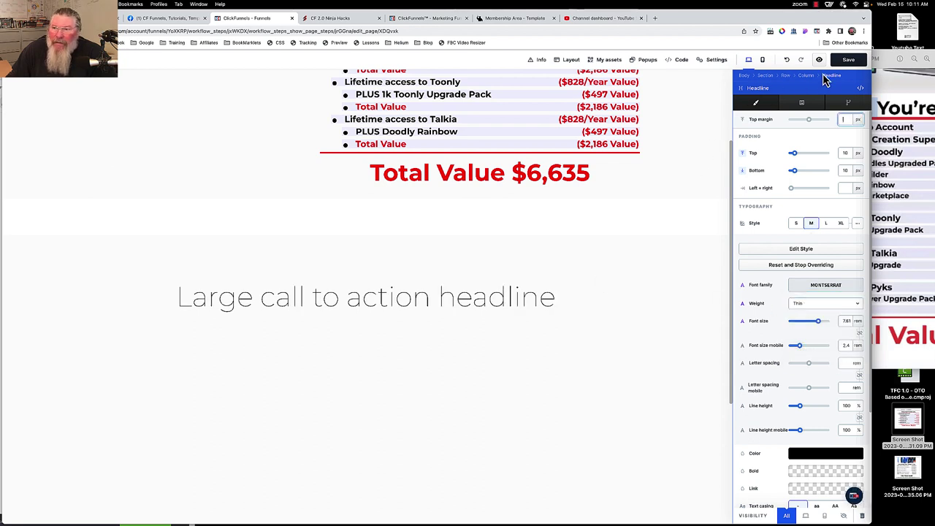
pyautogui.click(847, 62)
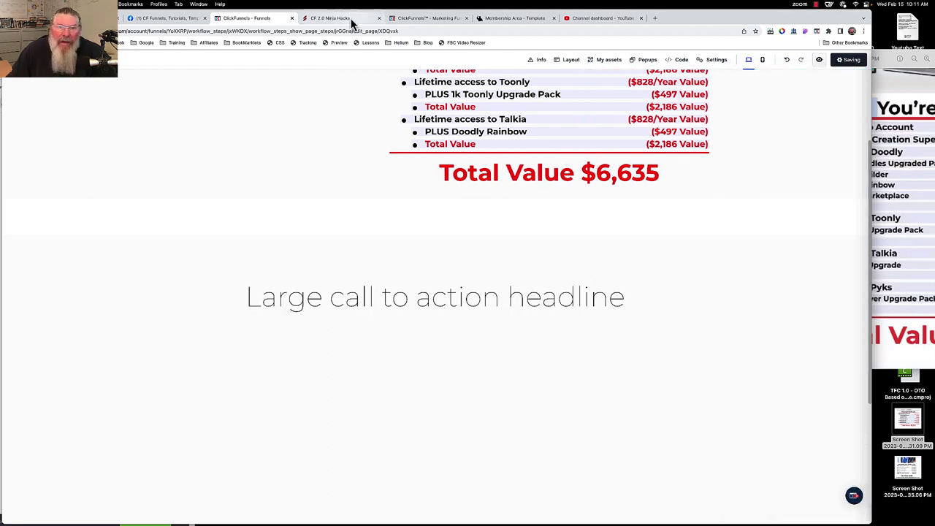
# Reload the page preview and check the headline's computed font-weight again.
pyautogui.click(336, 18)
pyautogui.press('super+r')
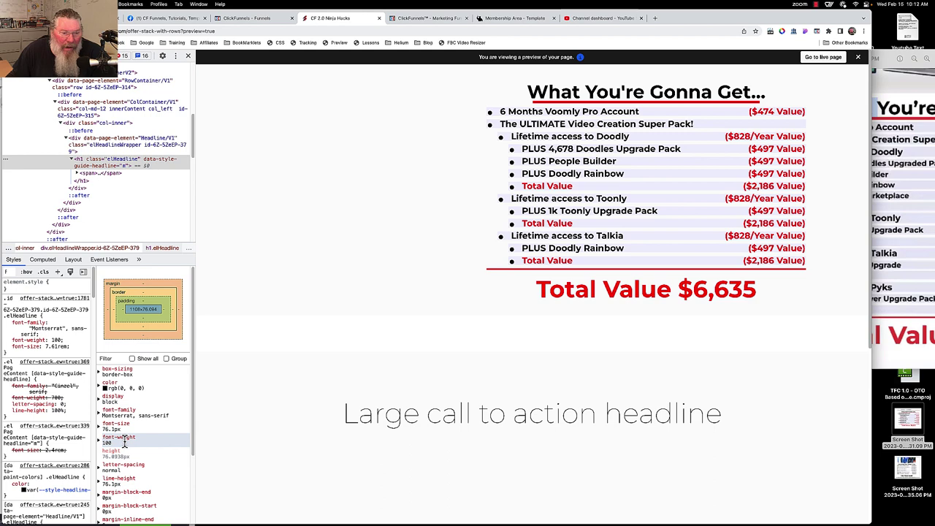
pyautogui.click(816, 32)
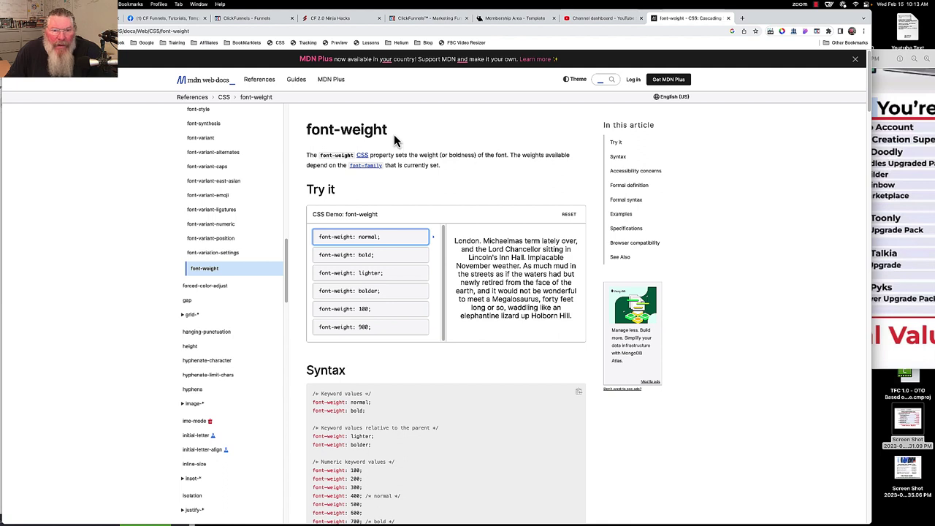
# Try the bold, lighter, bolder and 100 options in the MDN font-weight demo.
pyautogui.click(369, 255)
pyautogui.click(372, 273)
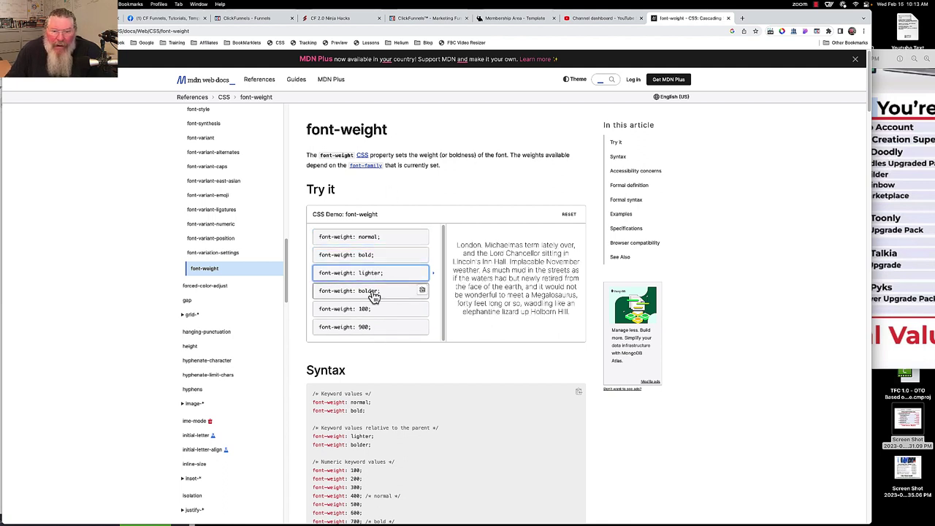
pyautogui.click(374, 292)
pyautogui.click(371, 309)
# Examine the MDN font-weight syntax values, relative weights table and common weight name mapping.
pyautogui.scroll(-3, 500, 294)
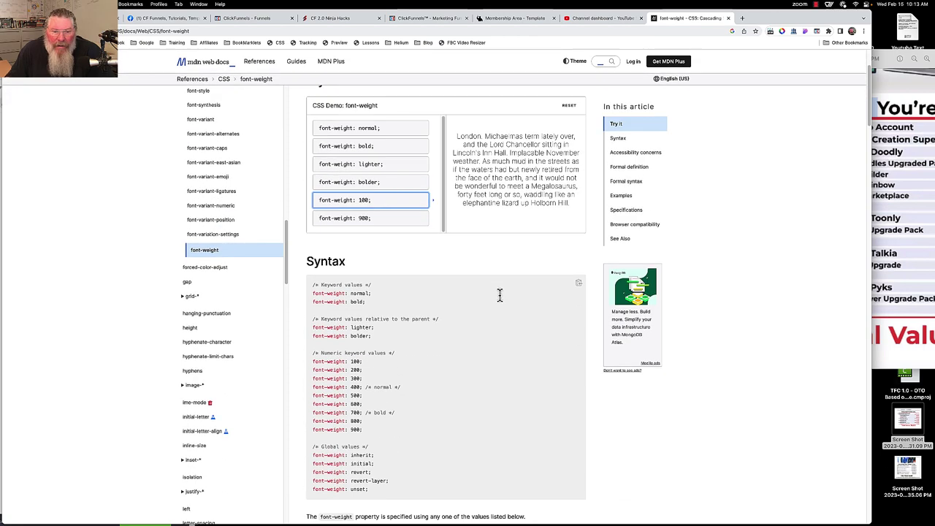
pyautogui.scroll(-3, 499, 294)
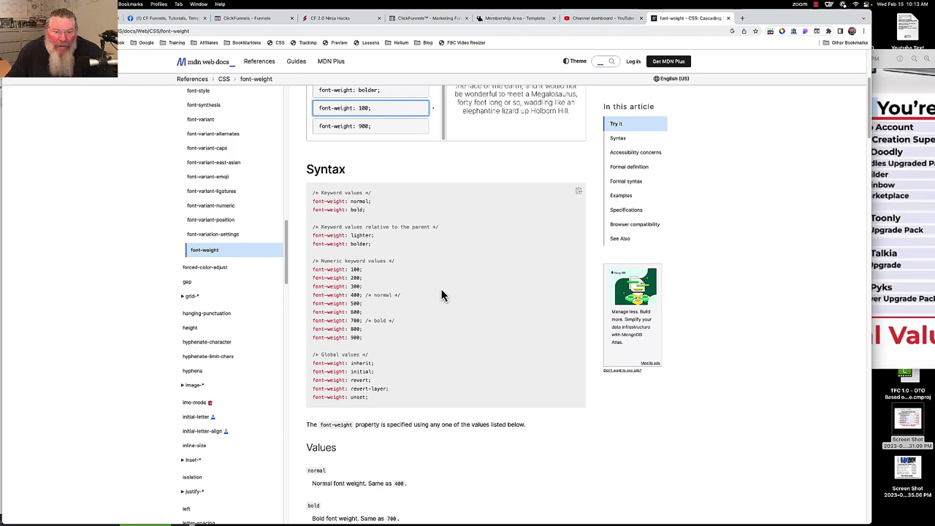
pyautogui.scroll(-3, 483, 263)
pyautogui.scroll(-15, 483, 263)
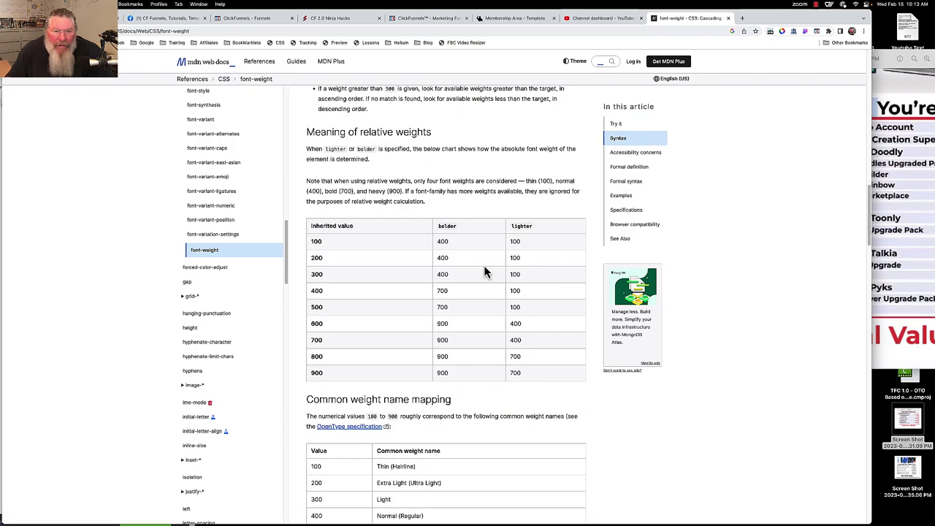
pyautogui.scroll(-3, 483, 265)
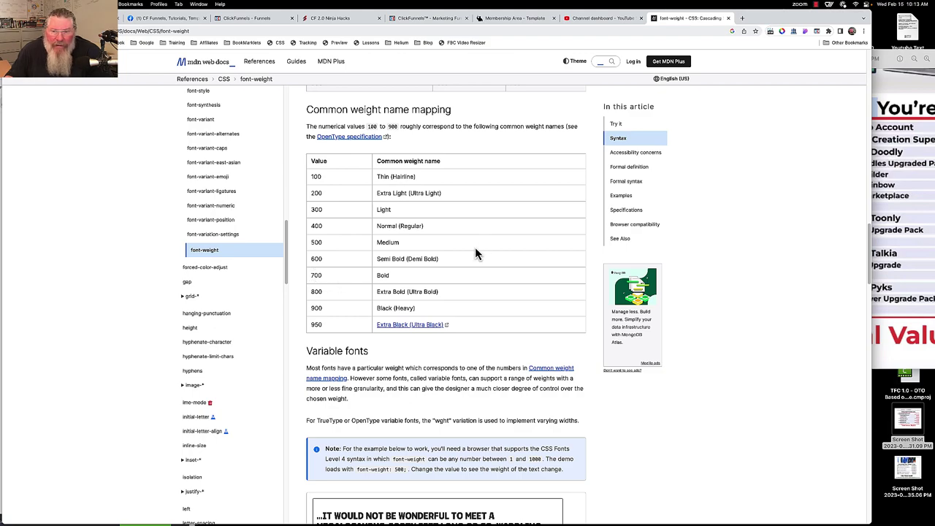
pyautogui.scroll(-10, 486, 236)
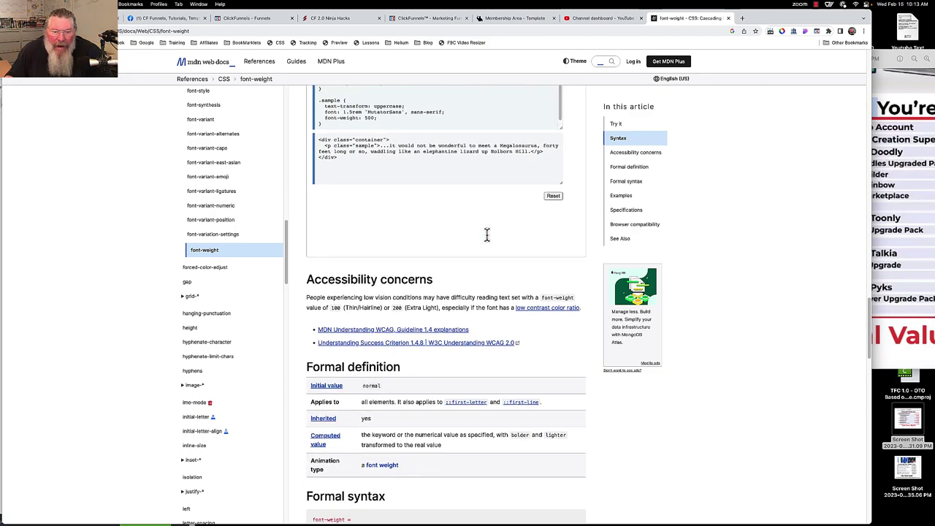
pyautogui.scroll(-3, 486, 234)
pyautogui.scroll(10, 487, 234)
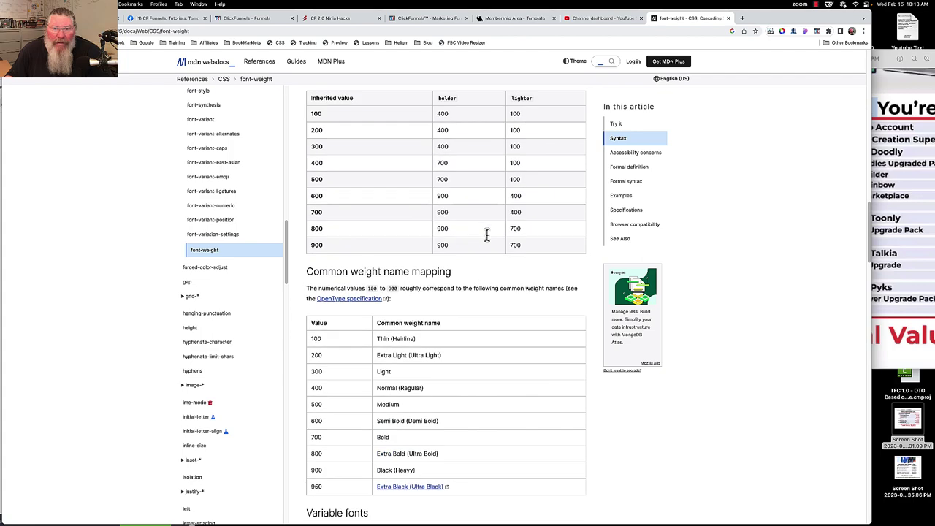
pyautogui.scroll(-1, 487, 234)
# Switch back to the page editor and set the call to action headline's font weight to Bold.
pyautogui.click(269, 24)
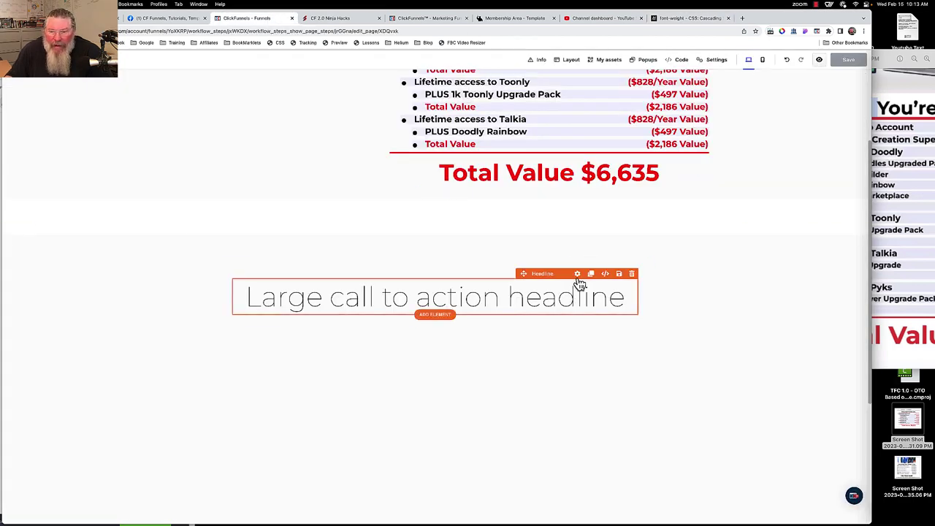
pyautogui.click(577, 277)
pyautogui.click(807, 306)
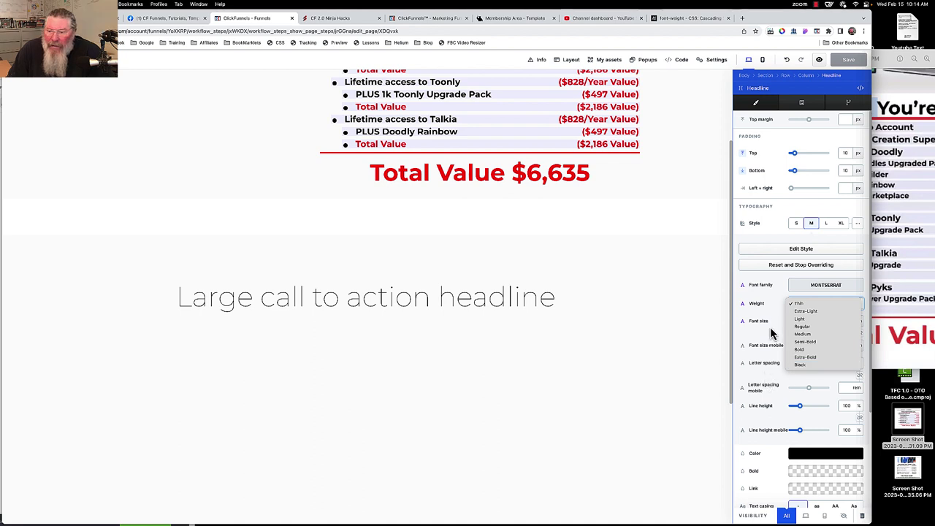
pyautogui.click(802, 350)
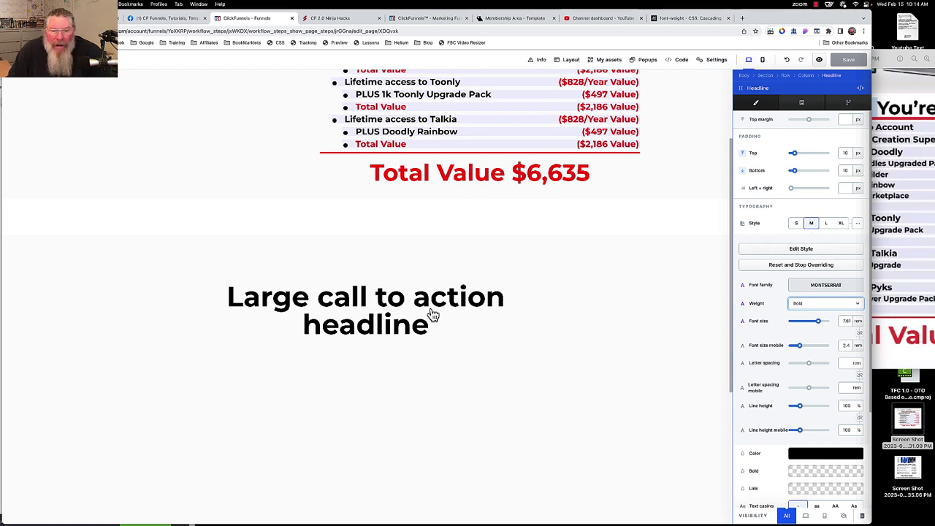
# Set the headline's bold text colour to the recently used red and close its settings.
pyautogui.click(807, 476)
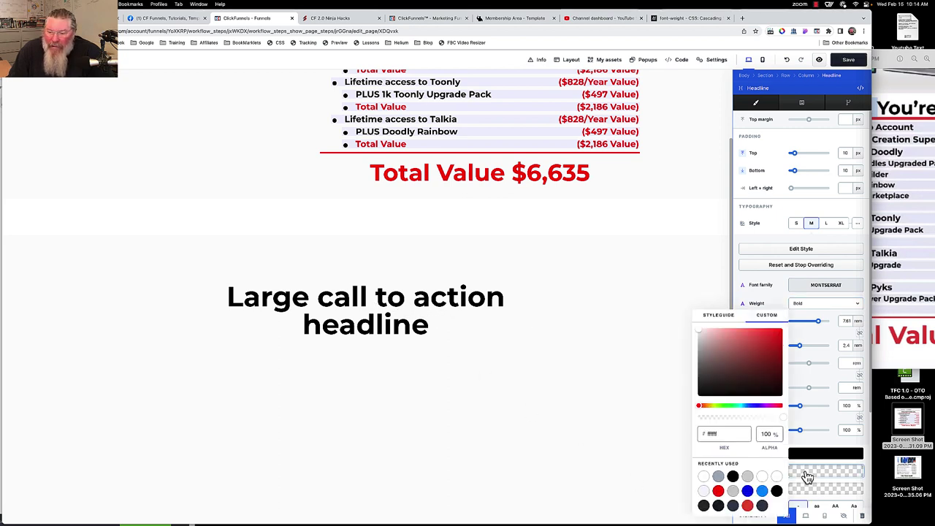
pyautogui.click(718, 491)
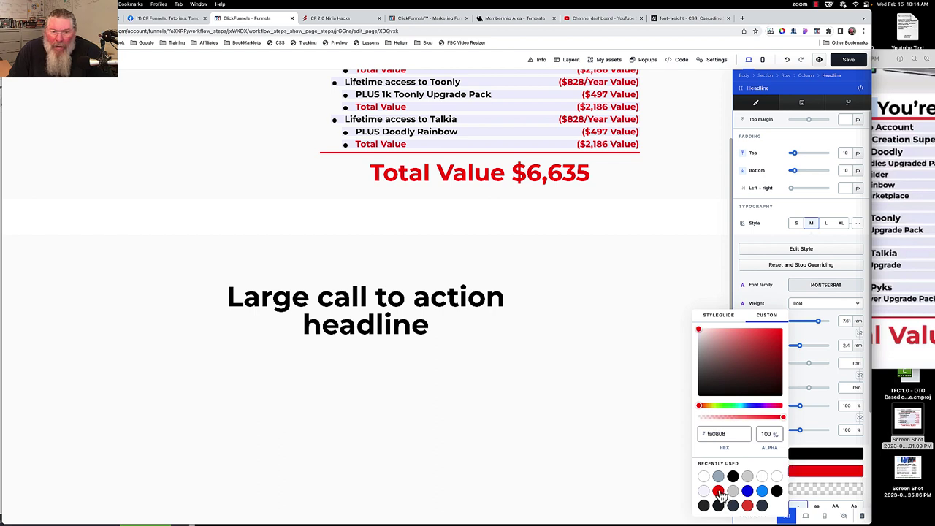
pyautogui.click(543, 323)
pyautogui.moveTo(536, 304)
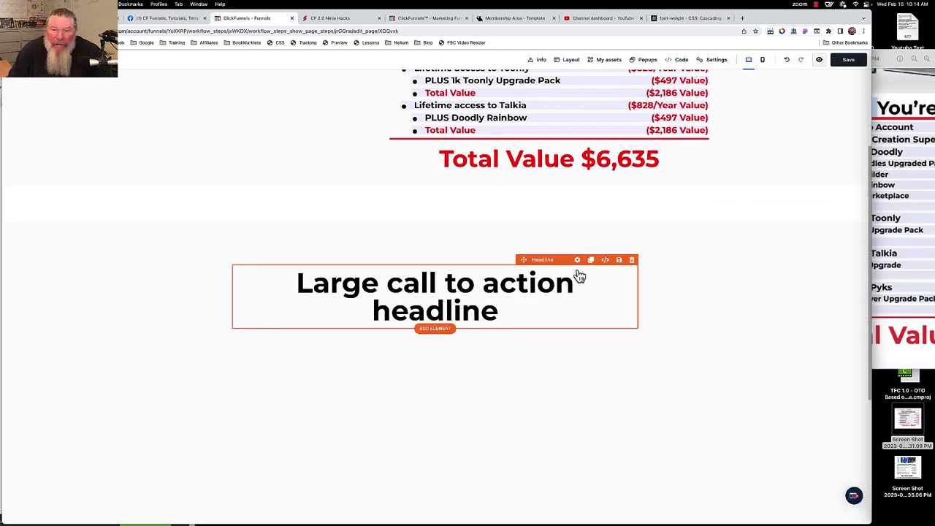
# Save the page and expand the headline's span markup in the refreshed preview.
pyautogui.click(856, 63)
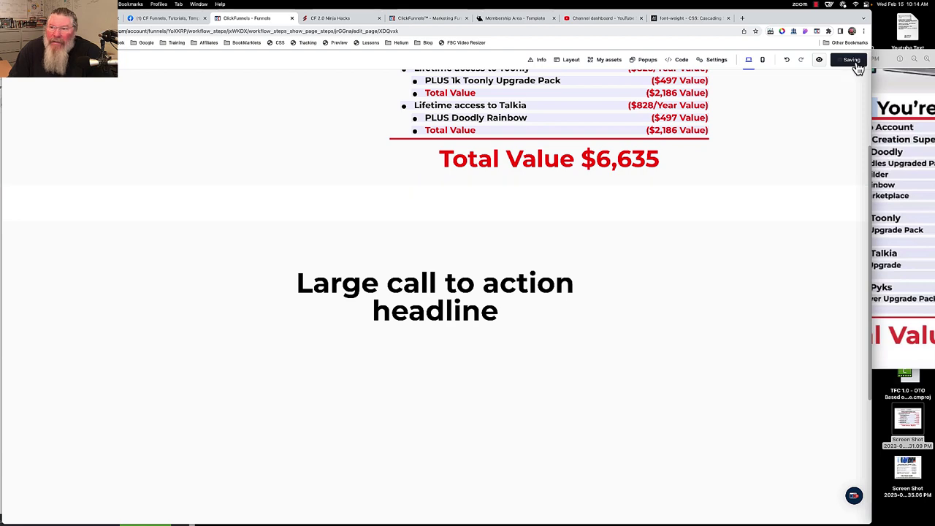
pyautogui.click(332, 18)
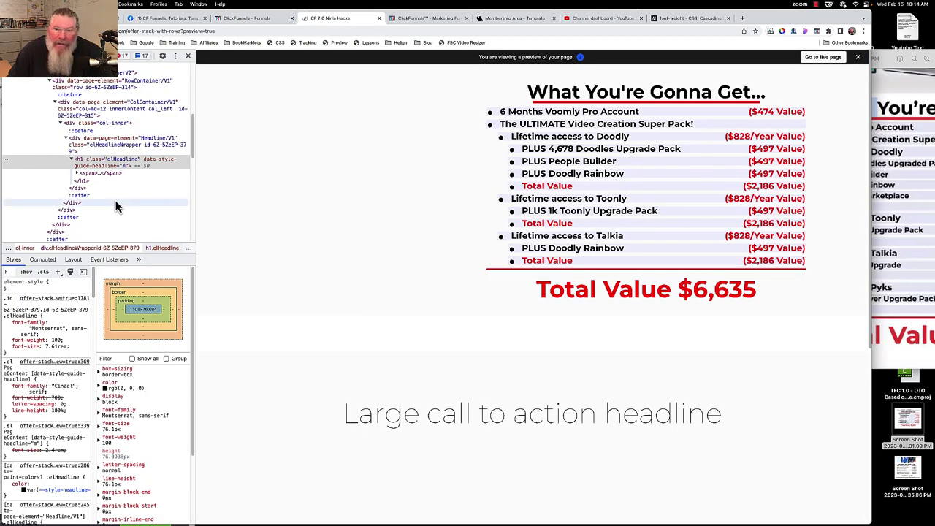
pyautogui.press('super+r')
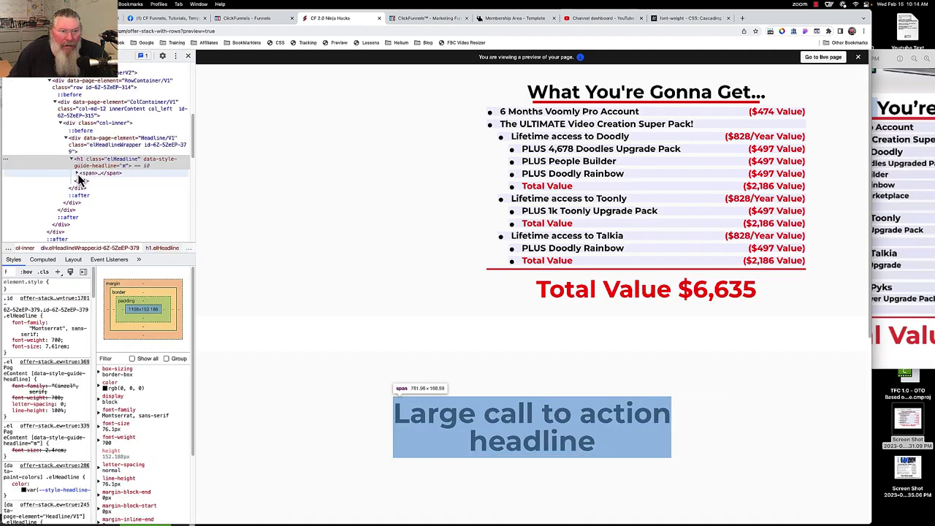
pyautogui.click(77, 174)
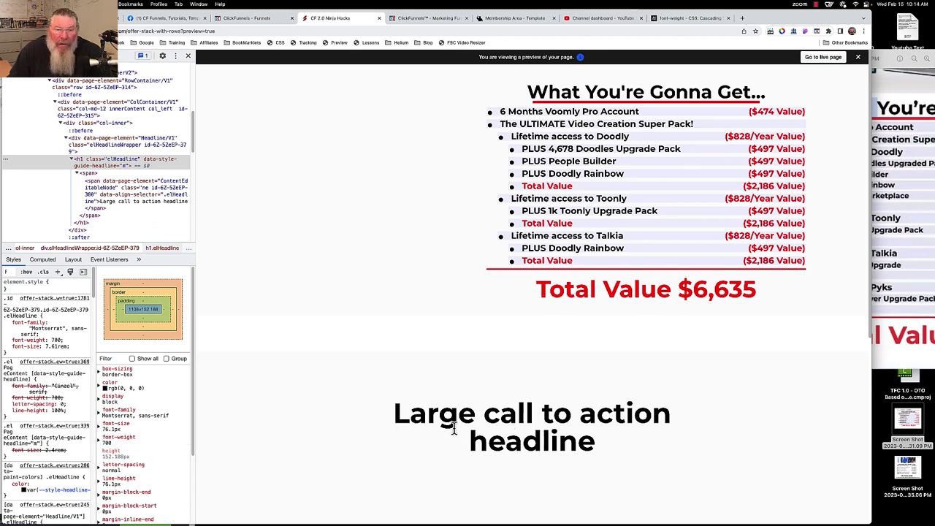
# Return to the page editor, set the call to action headline's font weight to Regular and close its settings.
pyautogui.click(266, 18)
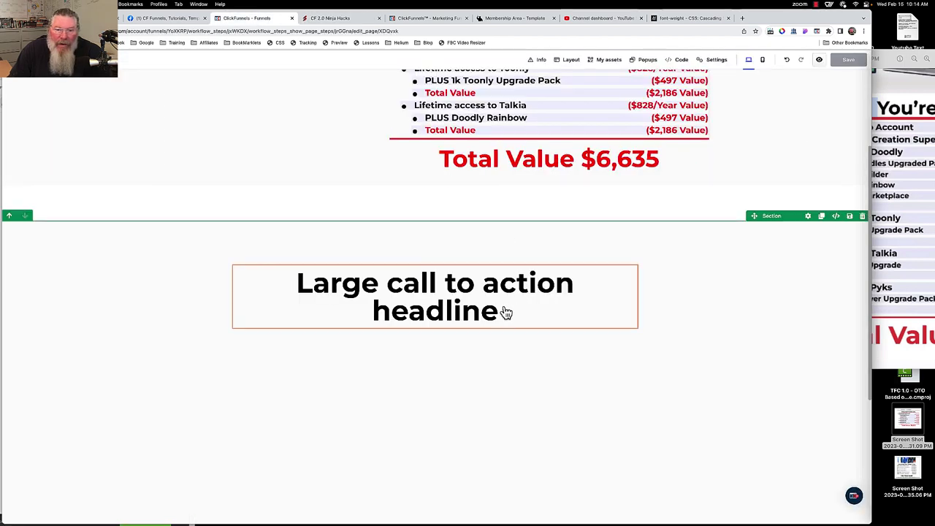
pyautogui.click(445, 306)
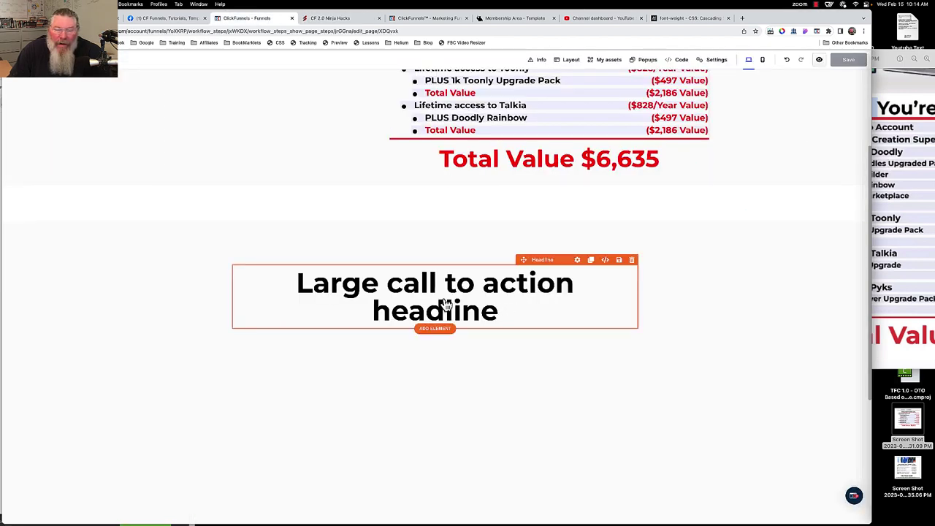
pyautogui.click(577, 263)
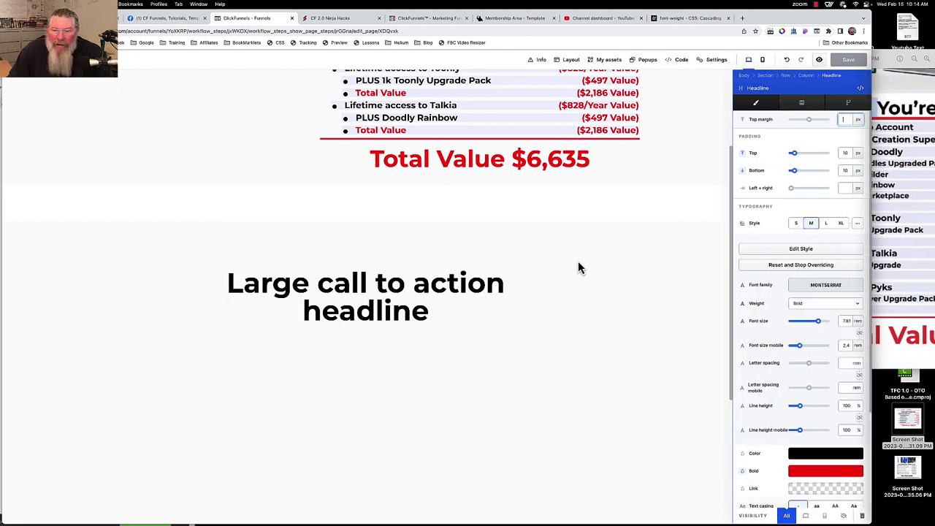
pyautogui.click(815, 303)
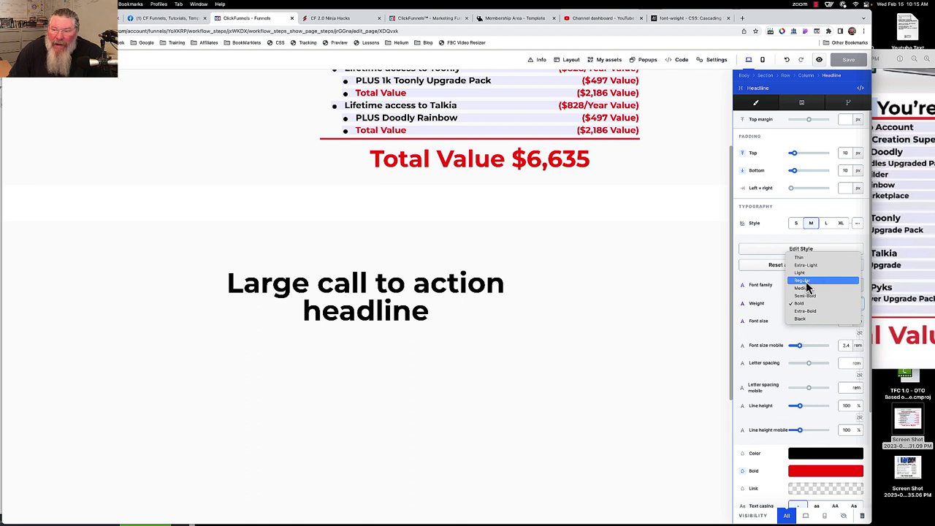
pyautogui.click(806, 282)
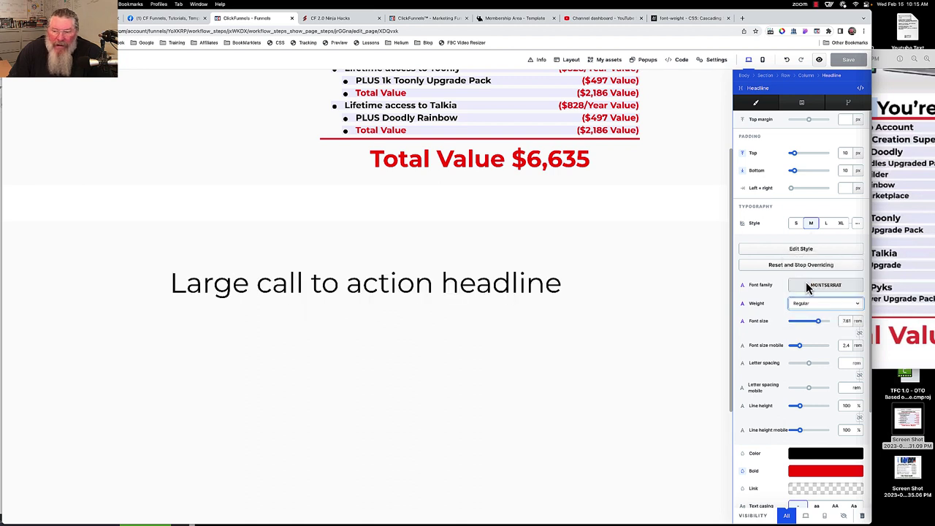
pyautogui.click(522, 292)
# Apply inline bold formatting to the whole headline text and save the page.
pyautogui.doubleClick(431, 293)
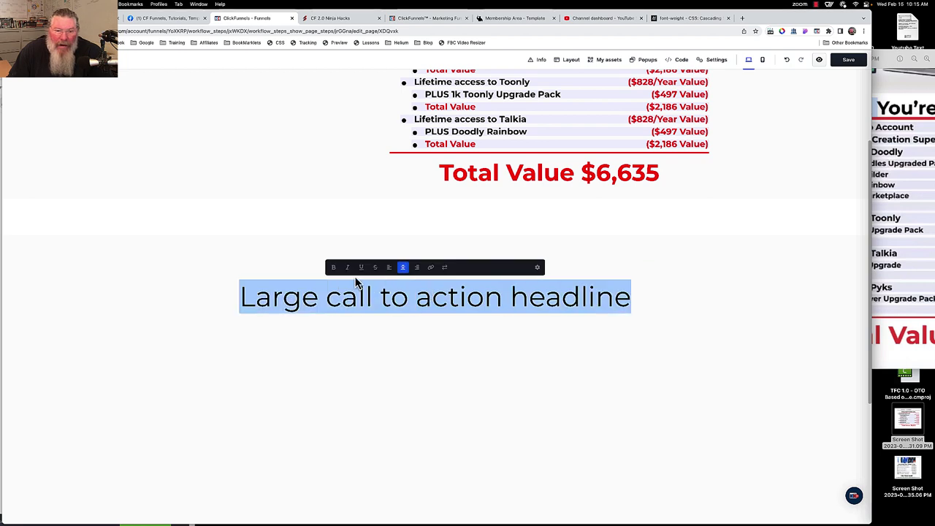
pyautogui.click(334, 269)
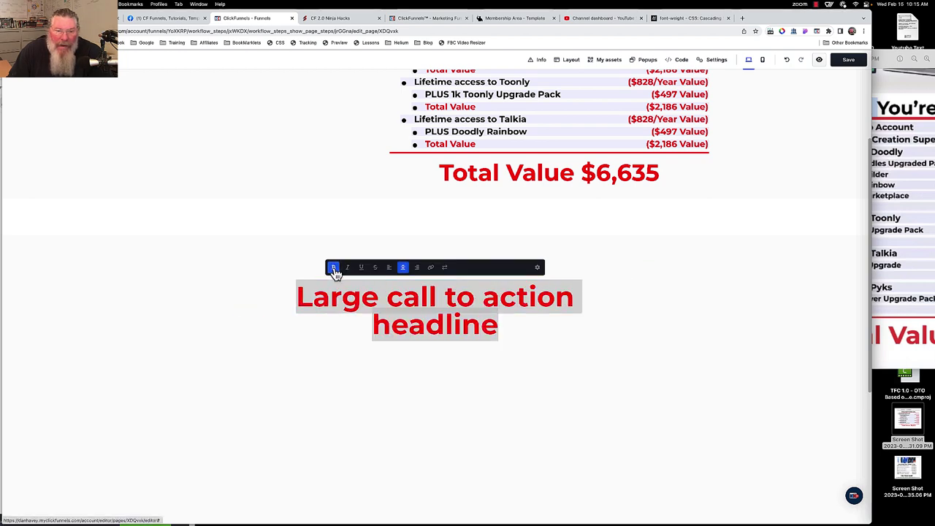
pyautogui.click(845, 62)
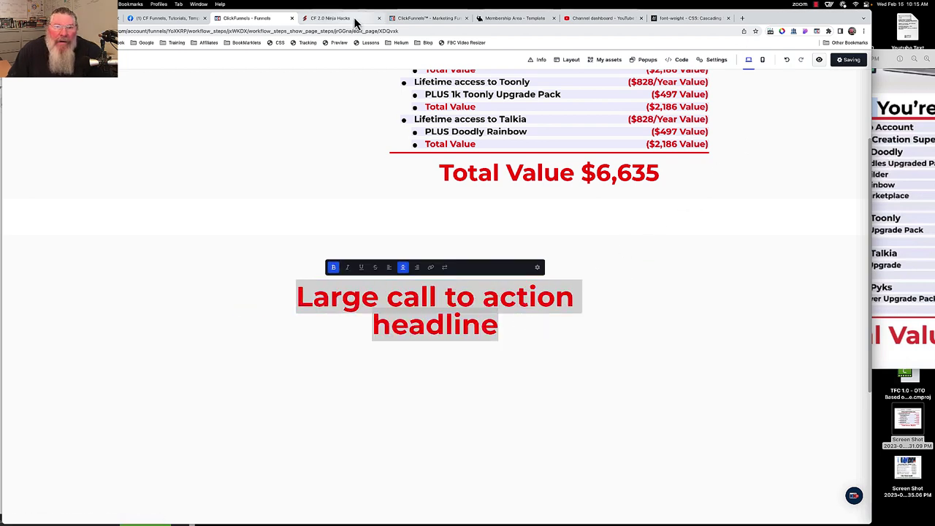
# Examine the headline's expanded span markup in the existing preview, enlarging the inspector's element tree.
pyautogui.click(330, 18)
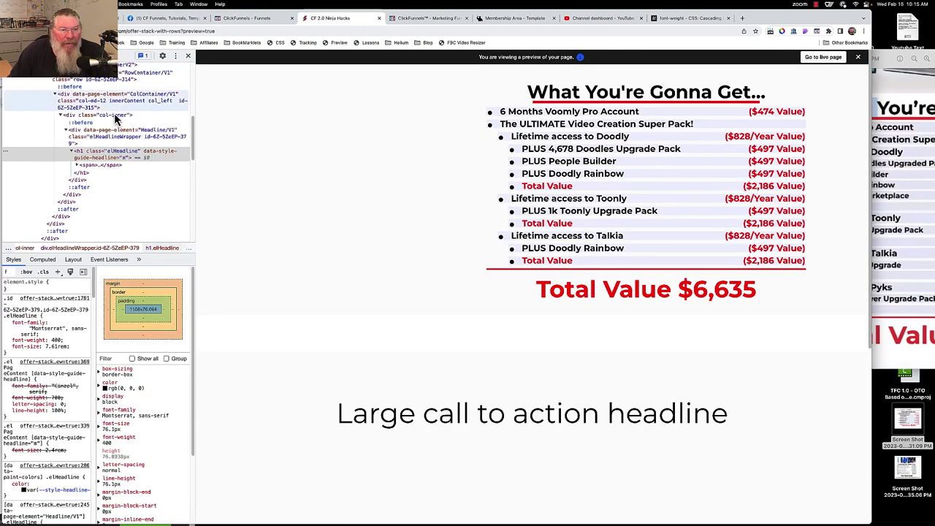
pyautogui.click(77, 167)
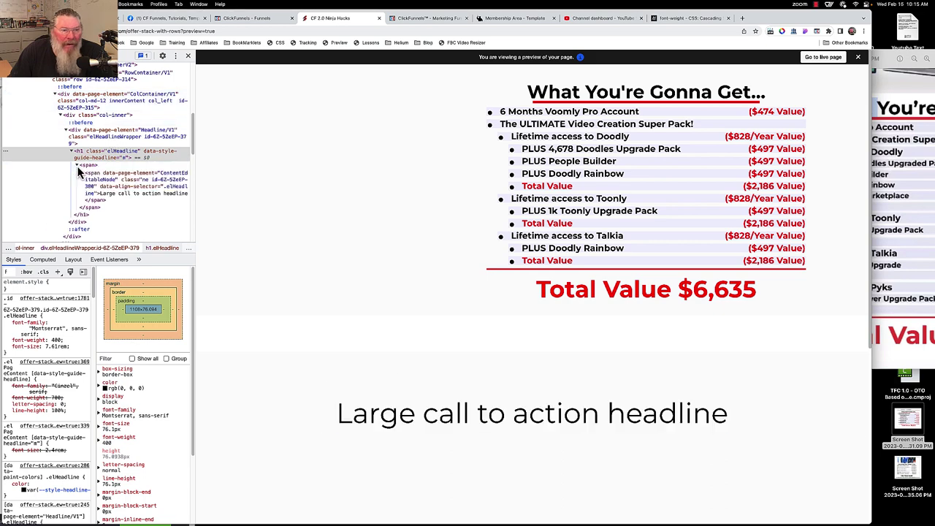
pyautogui.moveTo(114, 266); pyautogui.dragTo(113, 284)
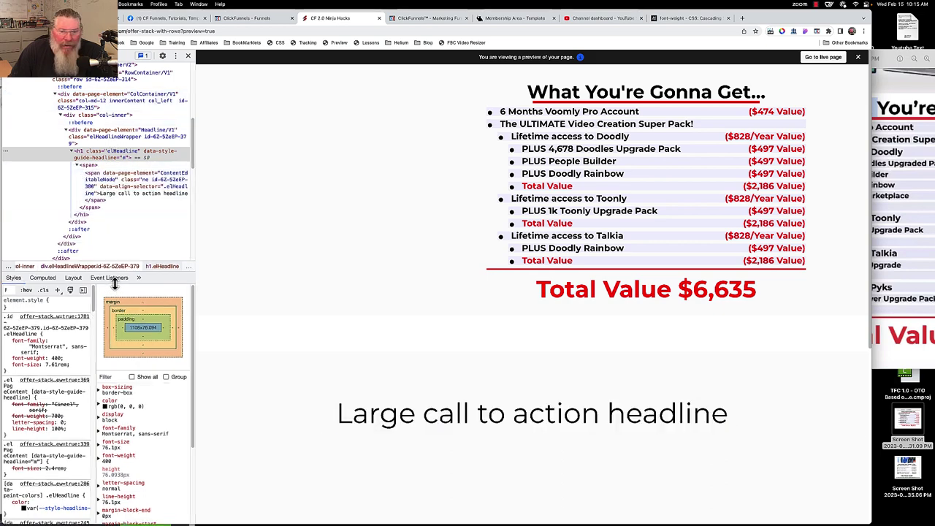
# Save the page again from the editor, open a new preview and inspect the headline's bold markup.
pyautogui.click(247, 18)
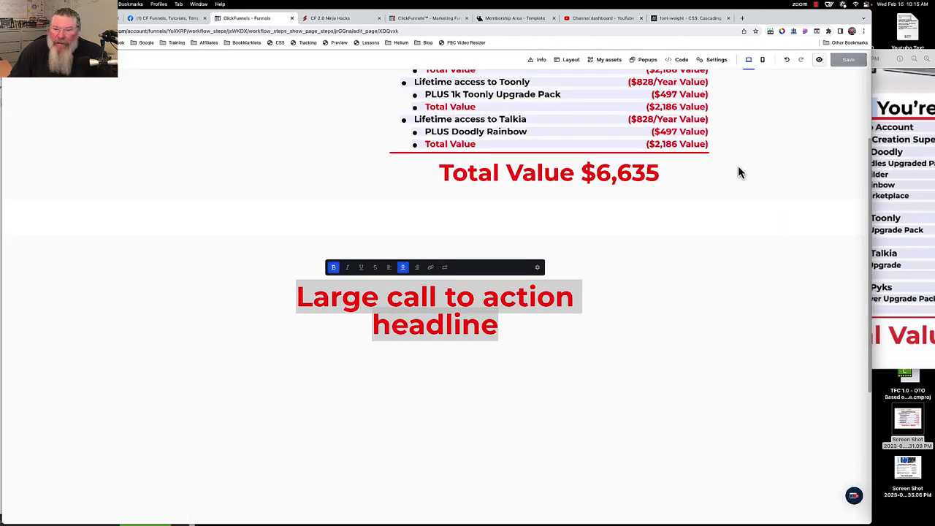
pyautogui.click(846, 62)
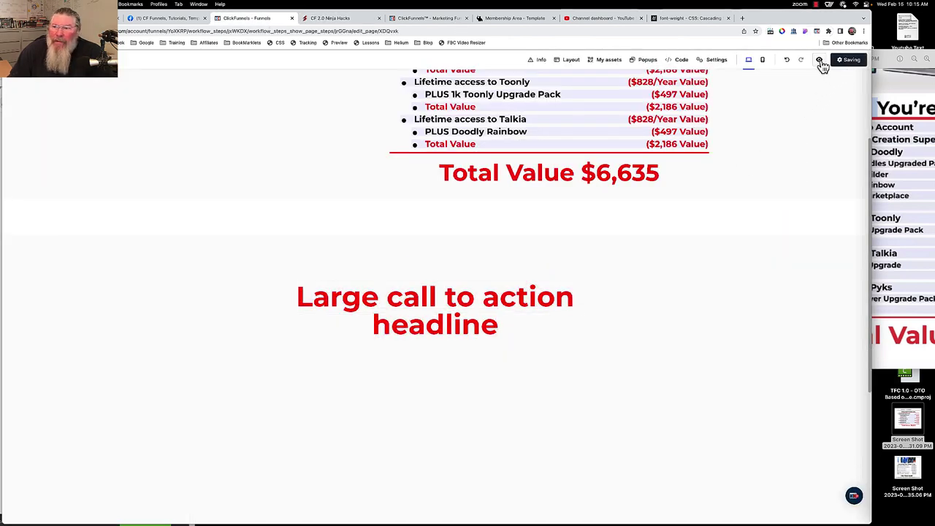
pyautogui.click(820, 60)
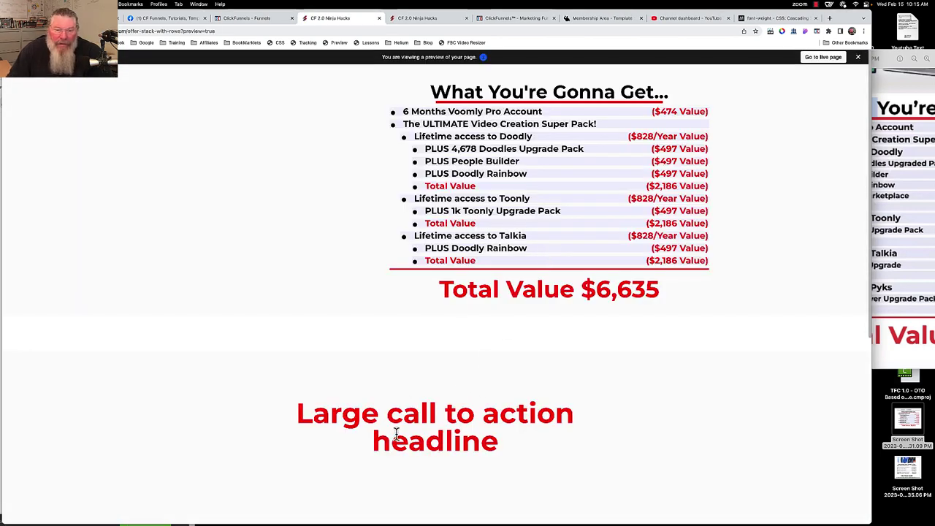
pyautogui.rightClick(377, 418)
pyautogui.click(392, 471)
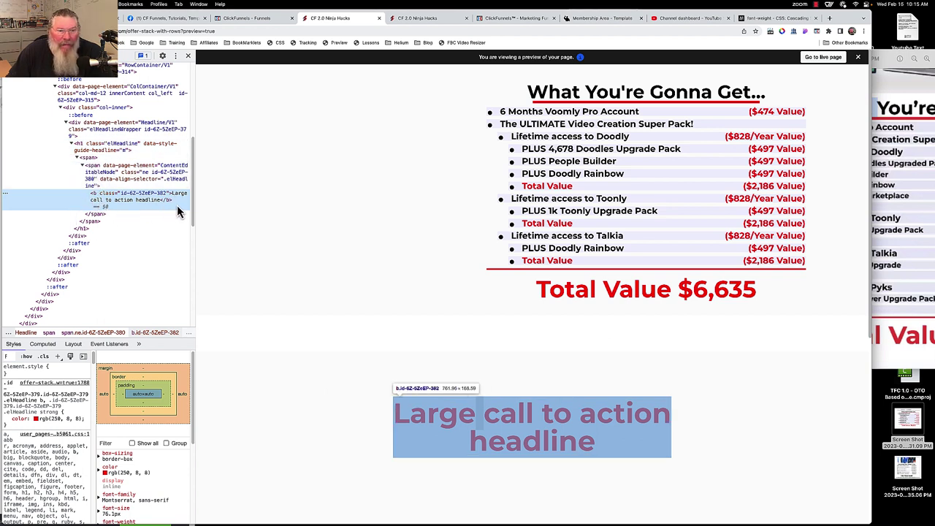
# Italicize "call", underline "action" and strike through "headline" in the editor's headline, and inspect the updated preview markup.
pyautogui.click(256, 19)
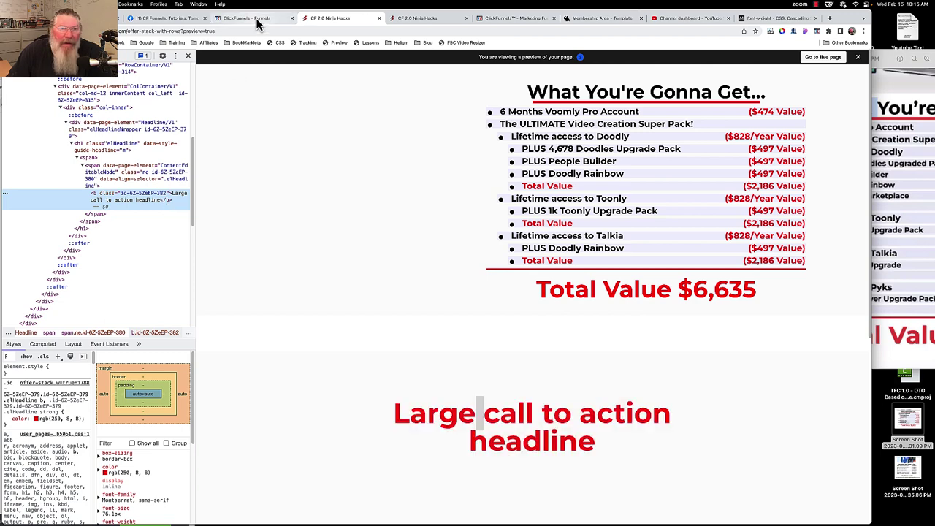
pyautogui.click(409, 313)
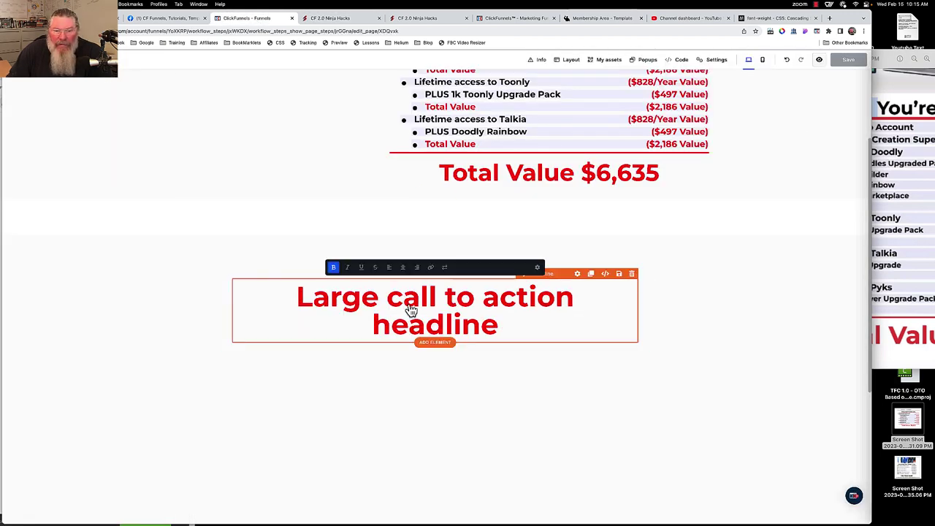
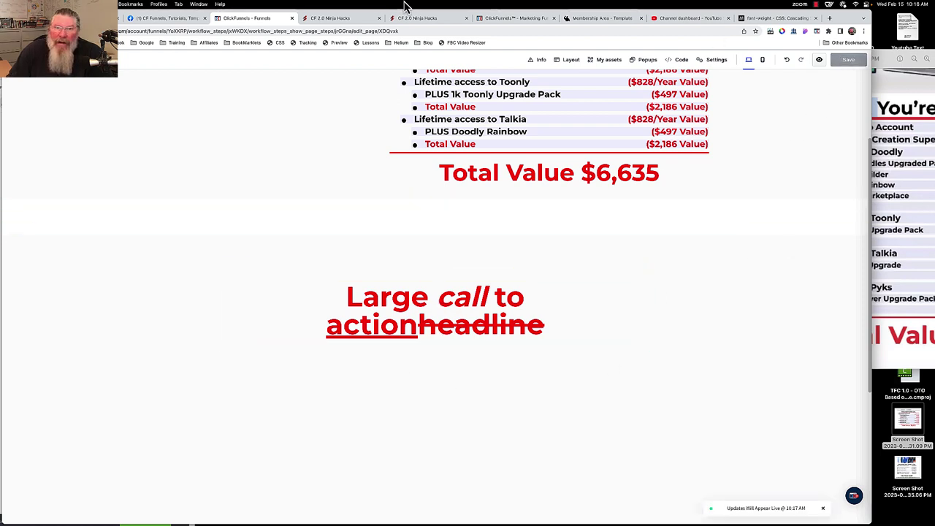
pyautogui.click(326, 22)
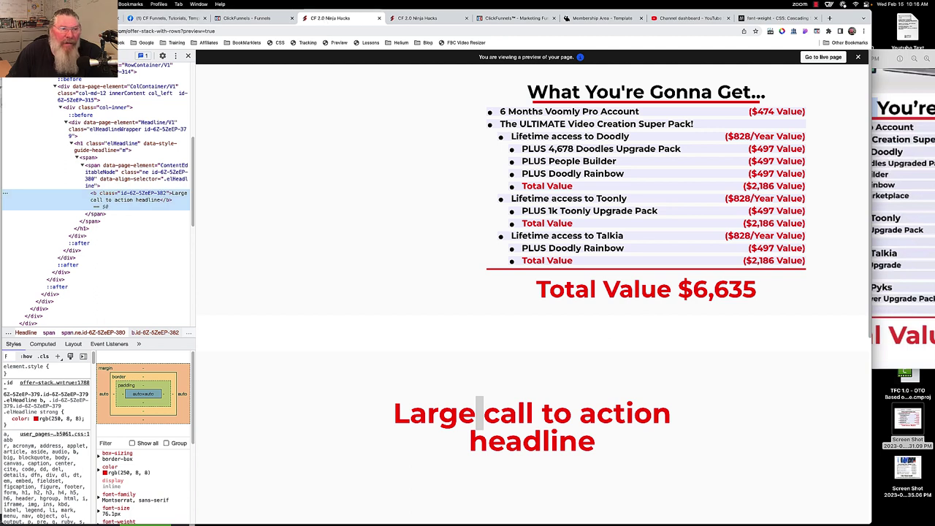
pyautogui.doubleClick(480, 413)
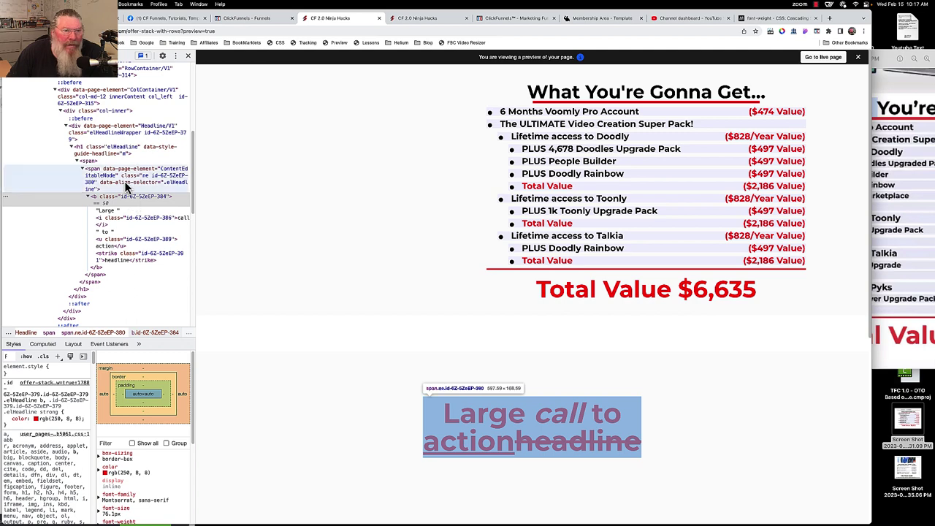
# Return to the page editor and open the CSS code editor from the headline's settings, showing its CSS ID selector.
pyautogui.click(256, 18)
pyautogui.moveTo(418, 299)
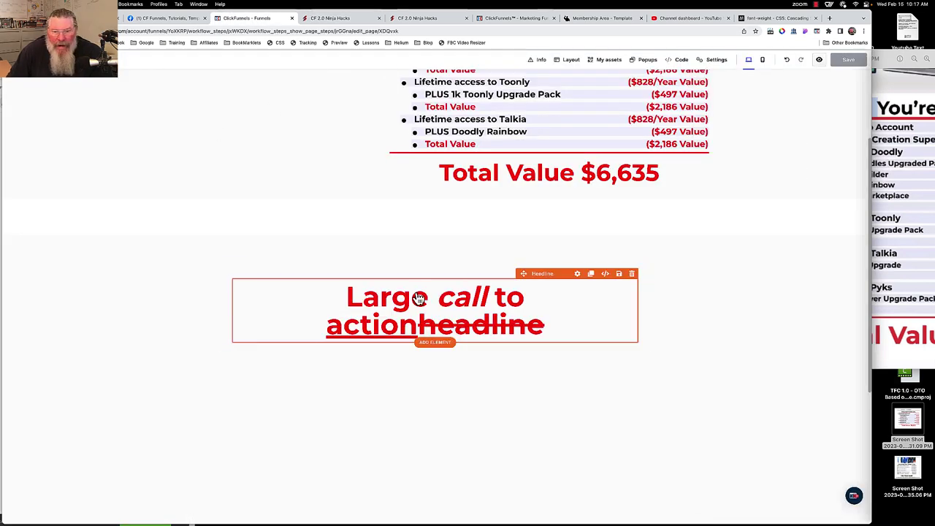
pyautogui.click(576, 274)
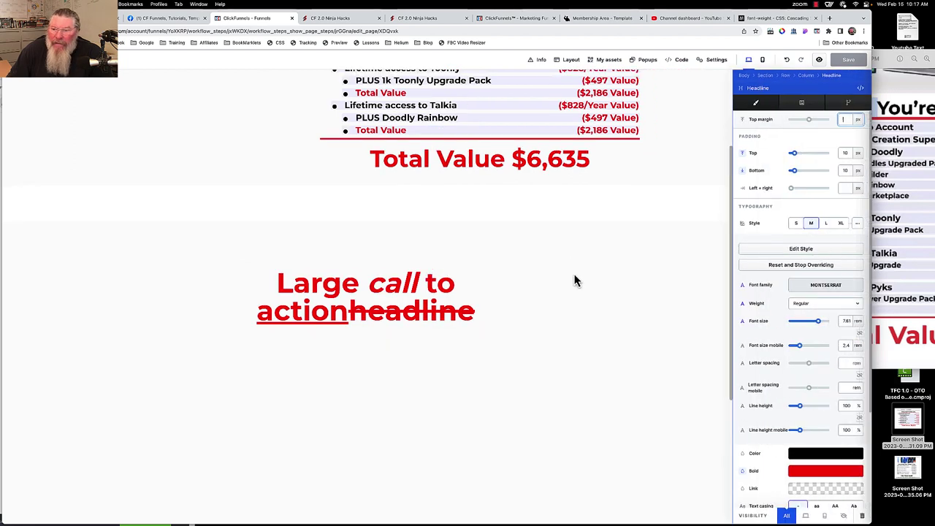
pyautogui.click(860, 87)
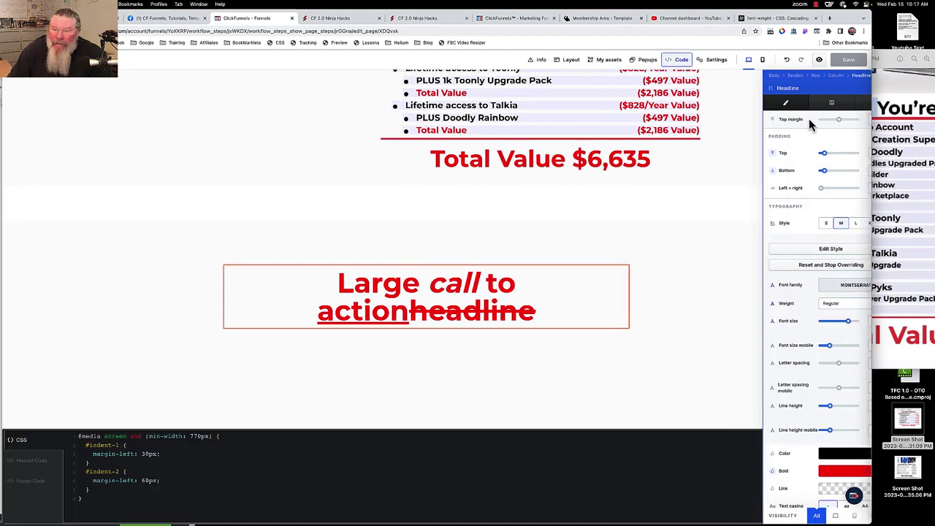
pyautogui.click(785, 483)
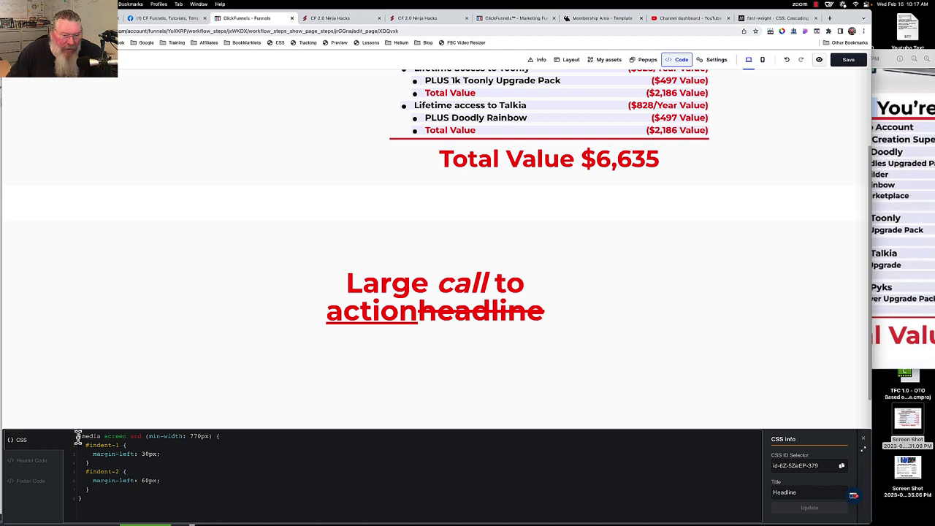
# Insert blank lines above the existing media query and add an empty #id-6Z-5ZeEP-379 rule there.
pyautogui.press('Return')
pyautogui.press('Return')
pyautogui.press('Return')
pyautogui.press('Return')
pyautogui.press('Return')
pyautogui.press('Return')
pyautogui.press('Return')
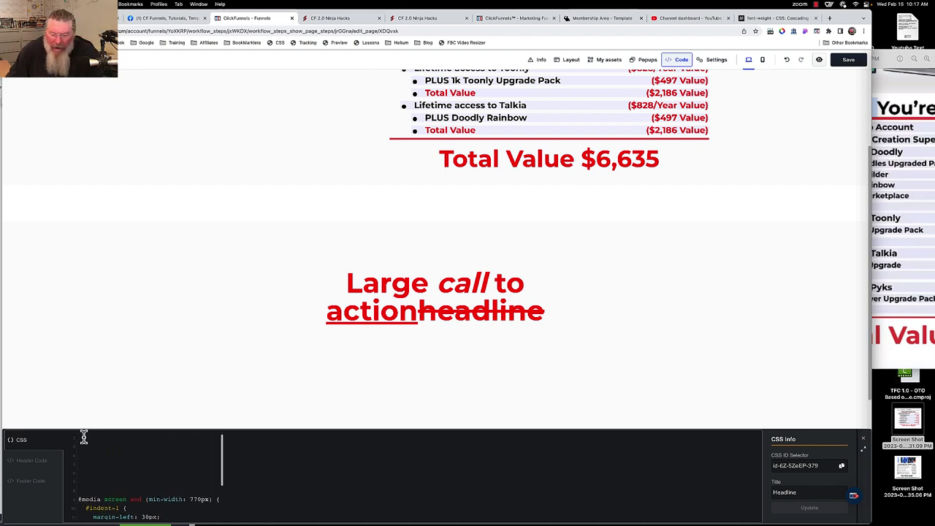
pyautogui.press('Return')
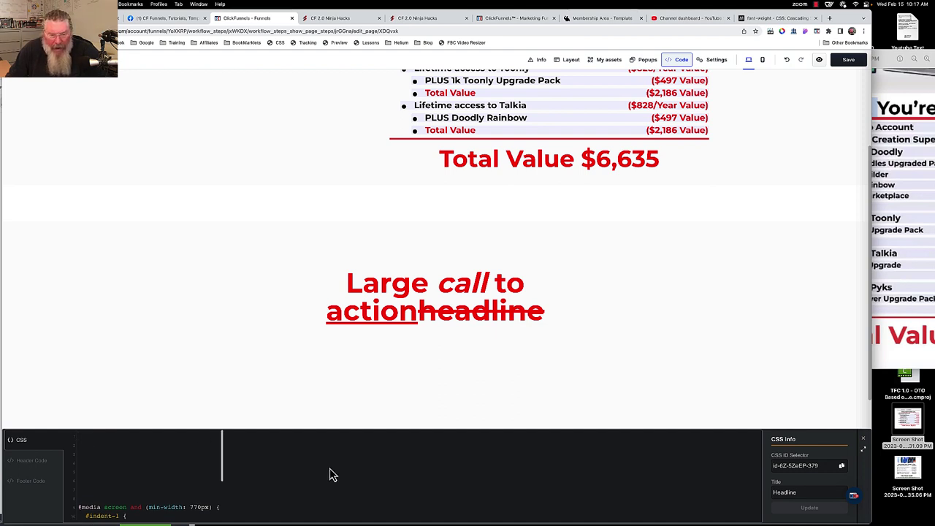
pyautogui.write('#id-6Z-5ZeEP-379 {')
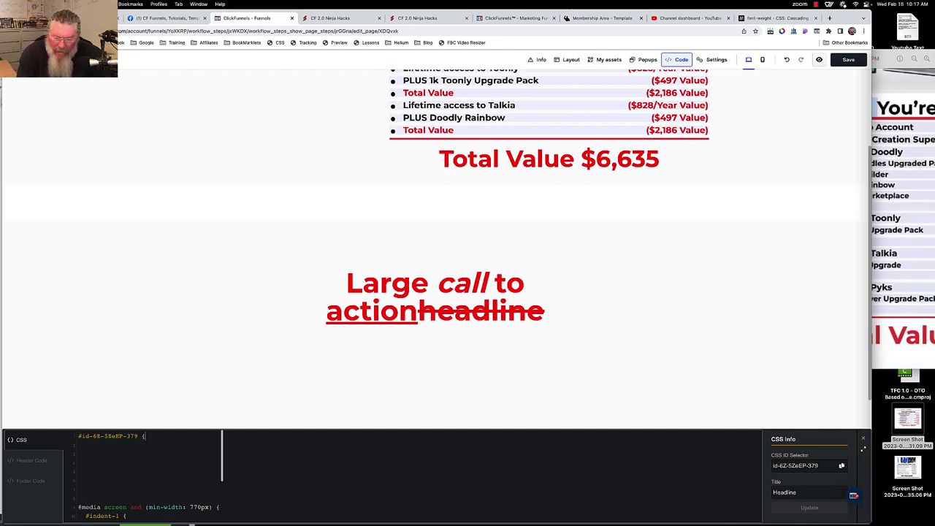
pyautogui.press('Return')
pyautogui.press('Return')
pyautogui.write('}')
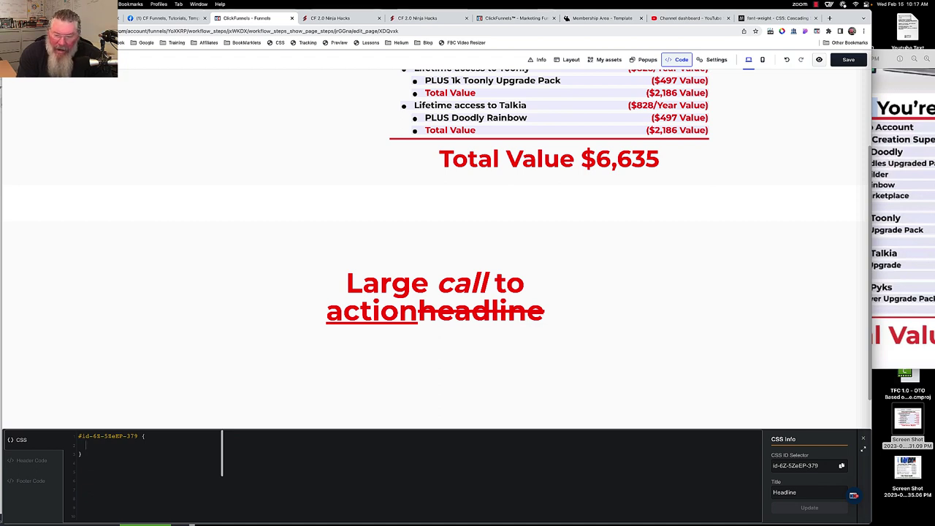
# Extend the #id-6Z-5ZeEP-379 selector with i and add color: blue; to the rule.
pyautogui.press('Up')
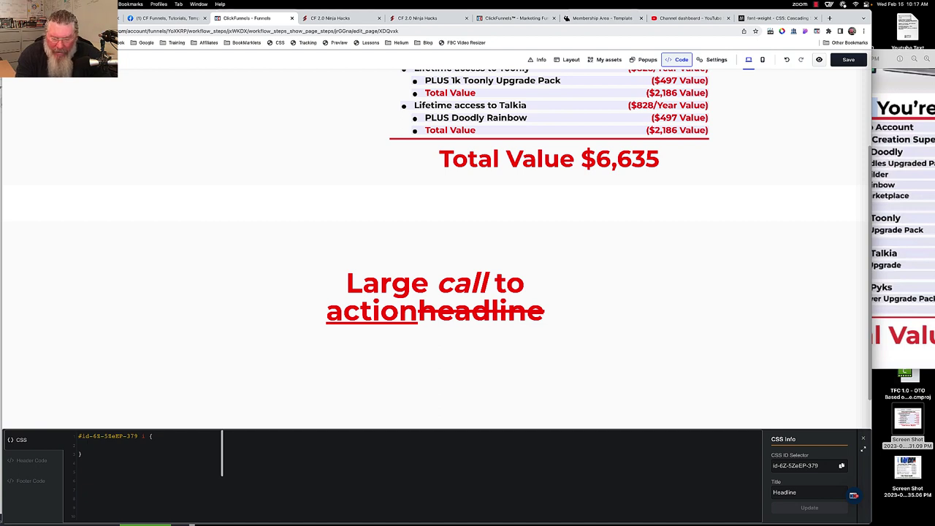
pyautogui.write('color')
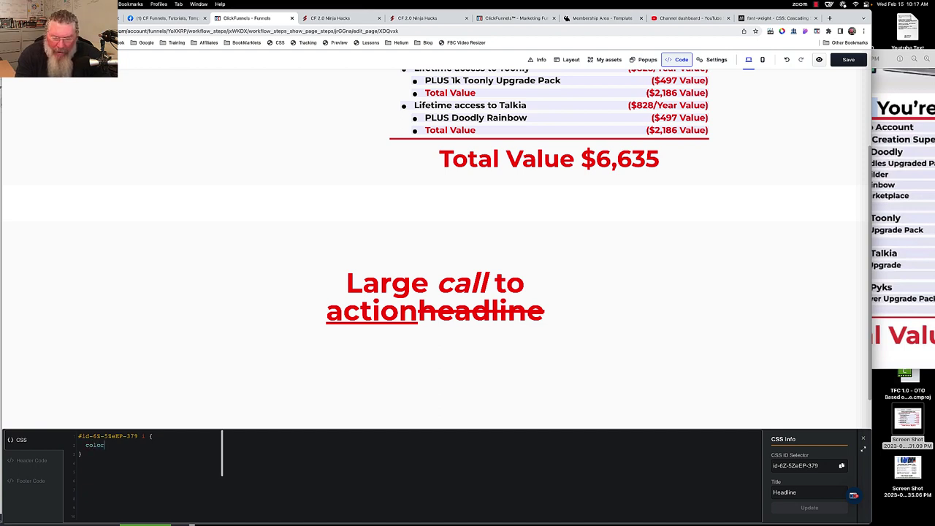
pyautogui.write(': blue;')
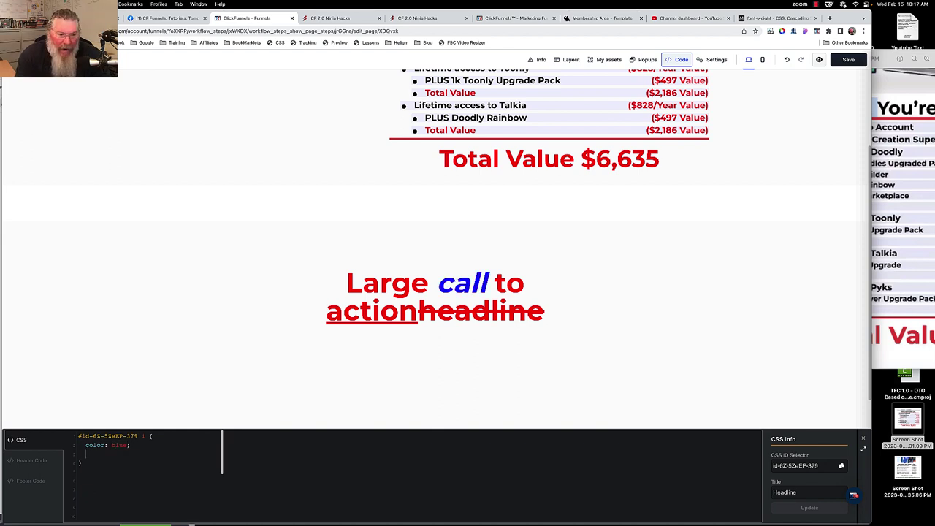
# Add text-decoration: underline; below the color line in the #id-6Z-5ZeEP-379 i rule.
pyautogui.press('Return')
pyautogui.write('text')
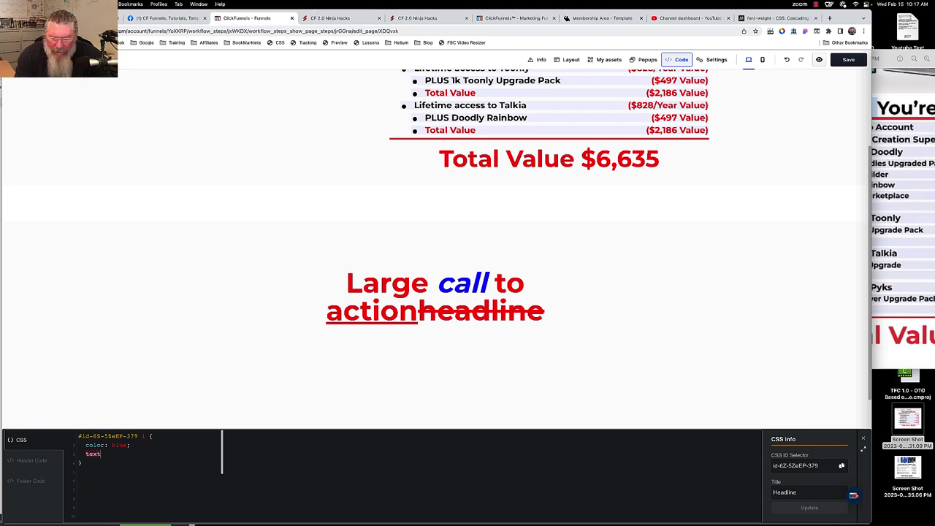
pyautogui.write('-dec')
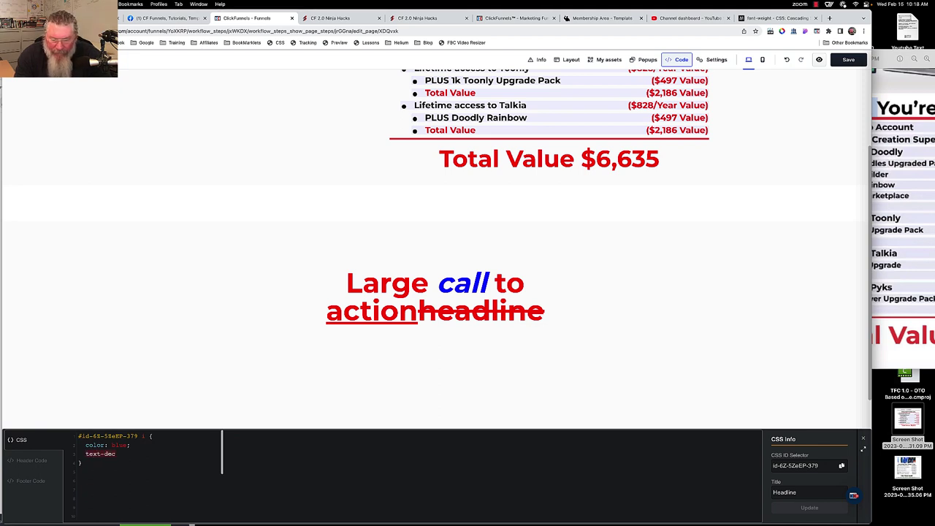
pyautogui.write('oration: ')
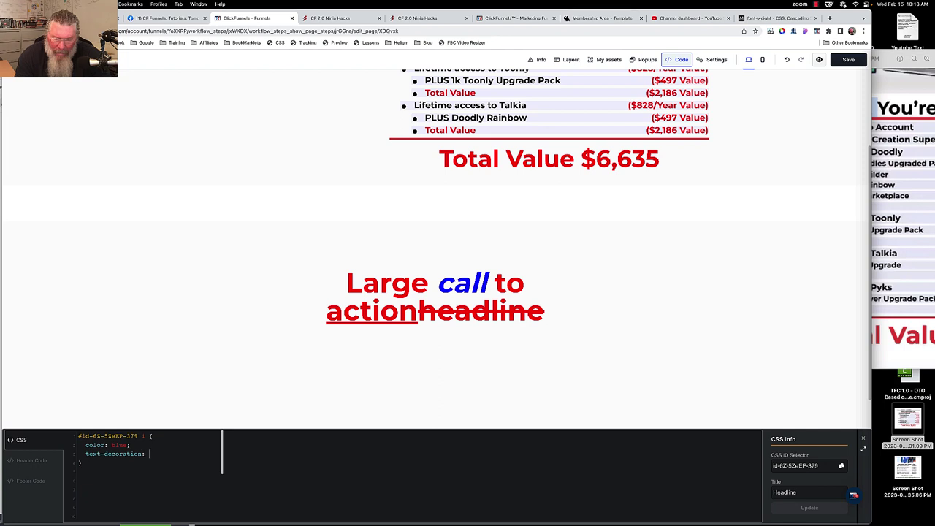
pyautogui.write('underline')
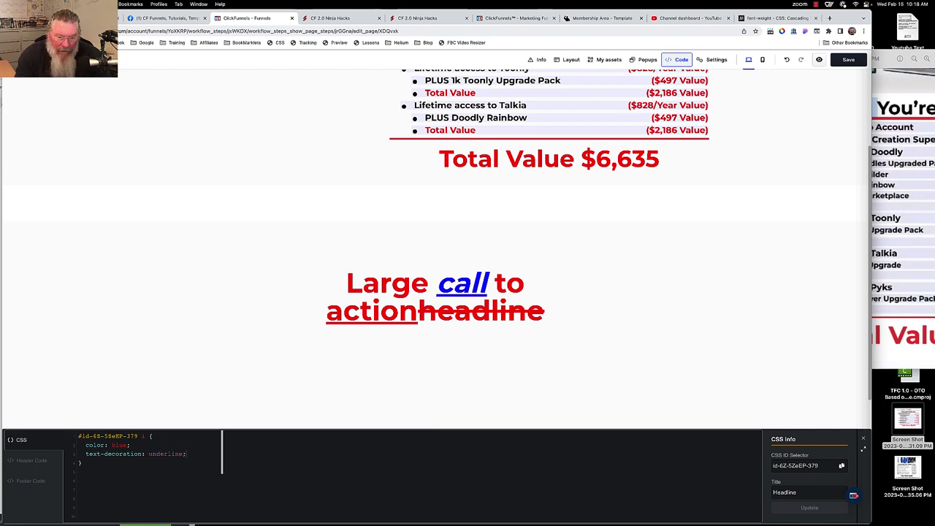
pyautogui.write(';   ')
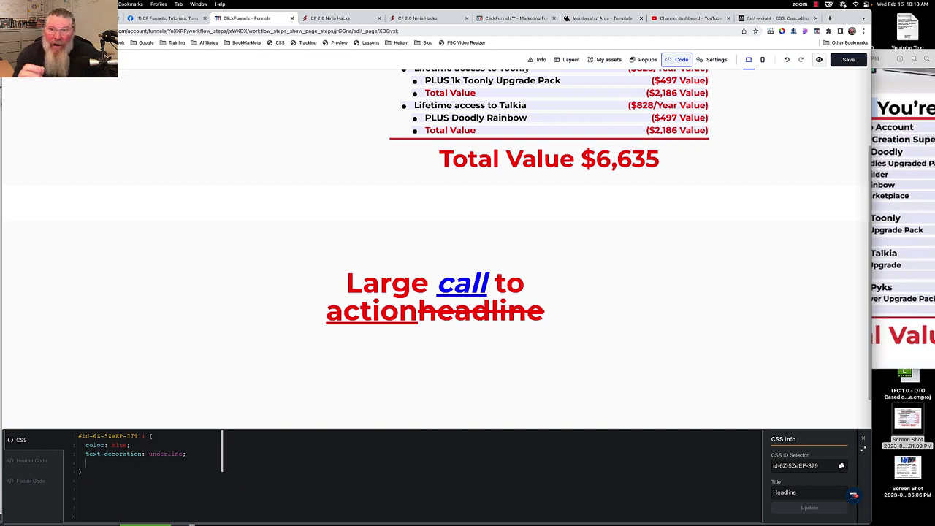
# Add a font-family: osborn; declaration to the italic tag's CSS rule.
pyautogui.write('fon')
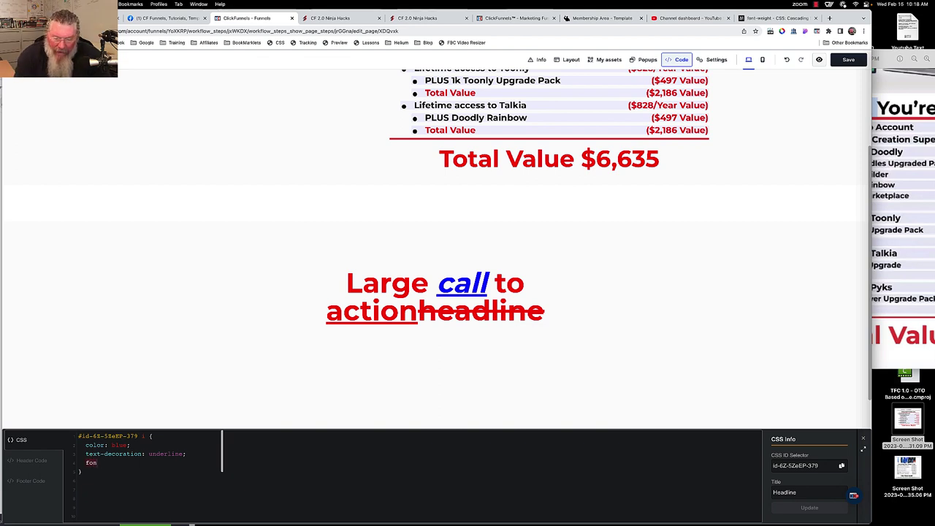
pyautogui.write('t-family:')
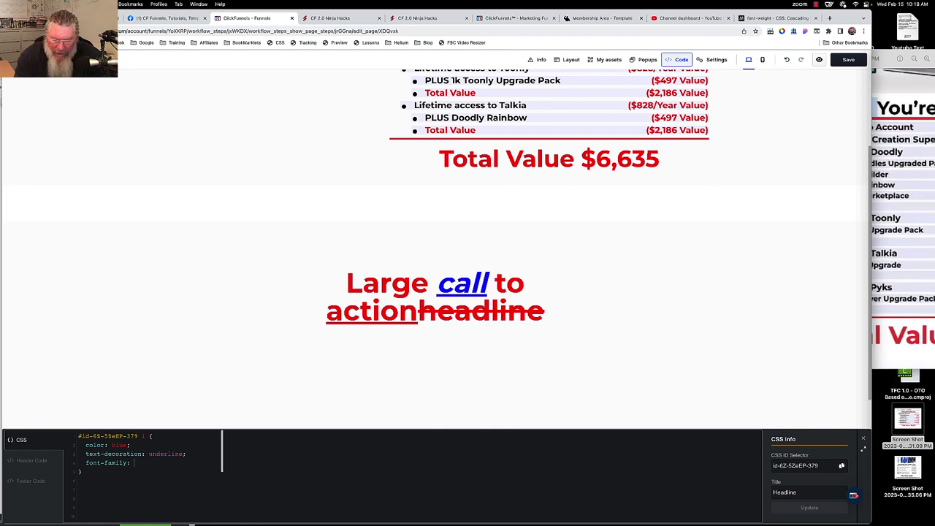
pyautogui.write(' osborn;')
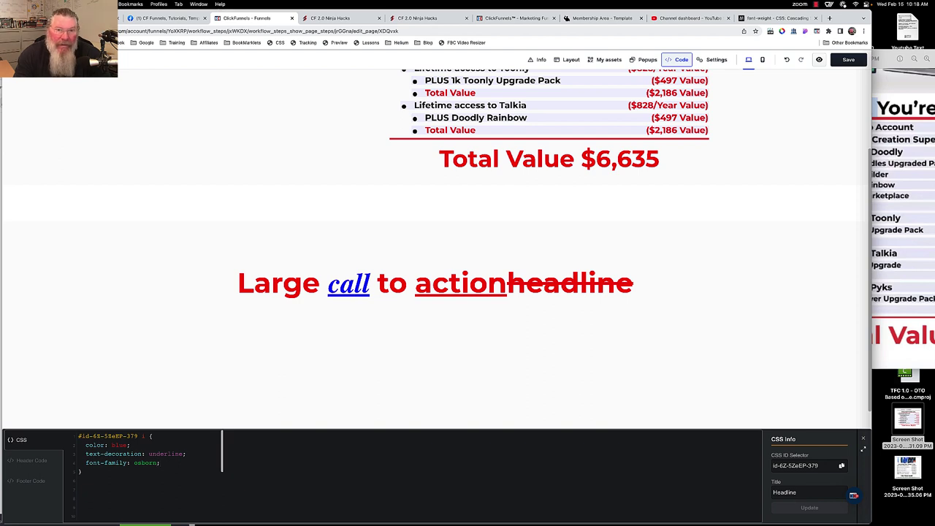
# Leave the code editor and look through the font list in the headline's settings for an available font name.
pyautogui.click(589, 311)
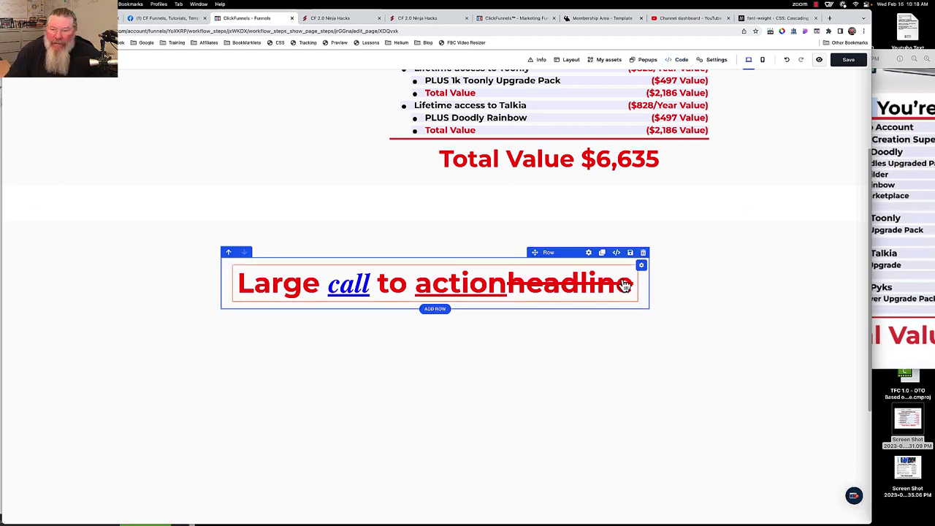
pyautogui.click(578, 263)
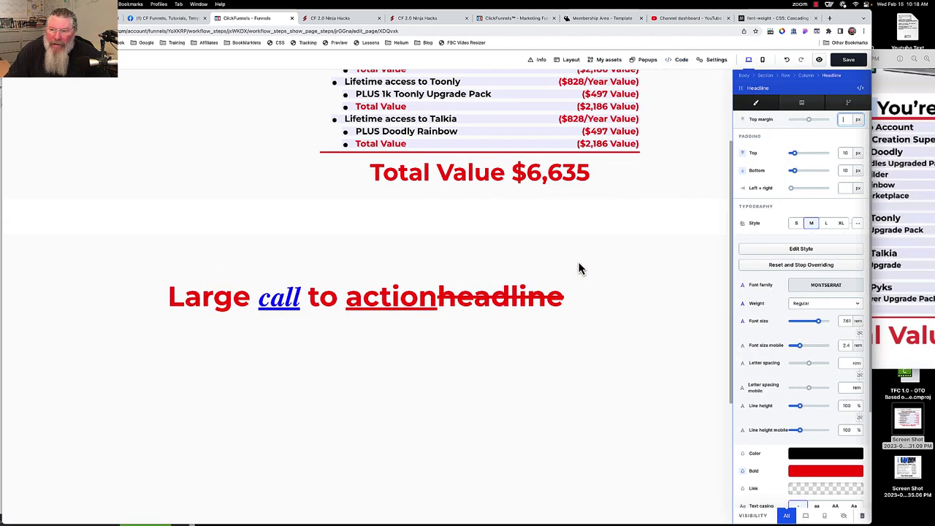
pyautogui.click(836, 290)
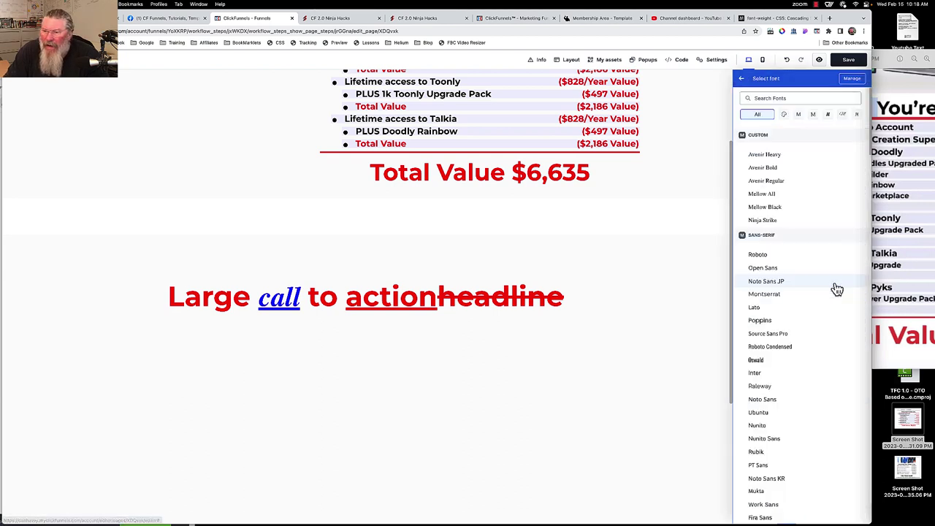
pyautogui.click(675, 309)
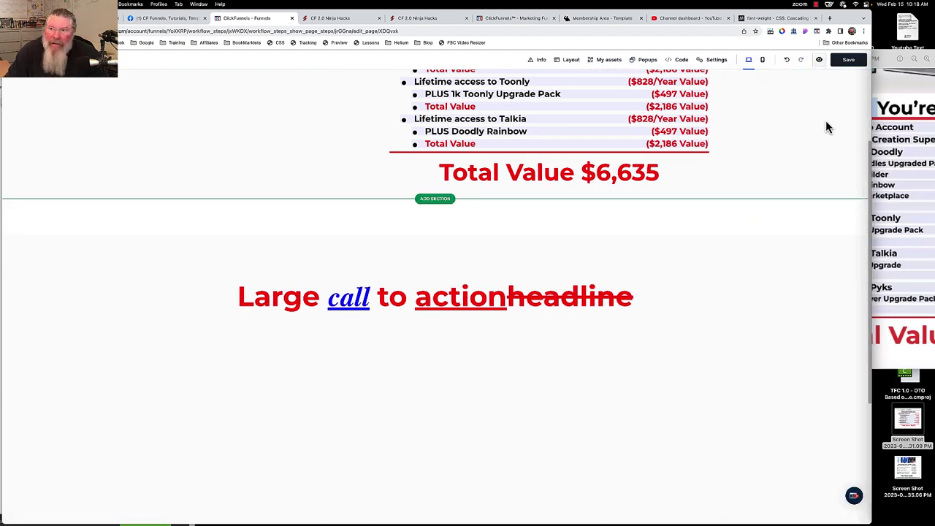
# Reopen the page's CSS code and change the italic rule's font-family value to roboto.
pyautogui.click(677, 60)
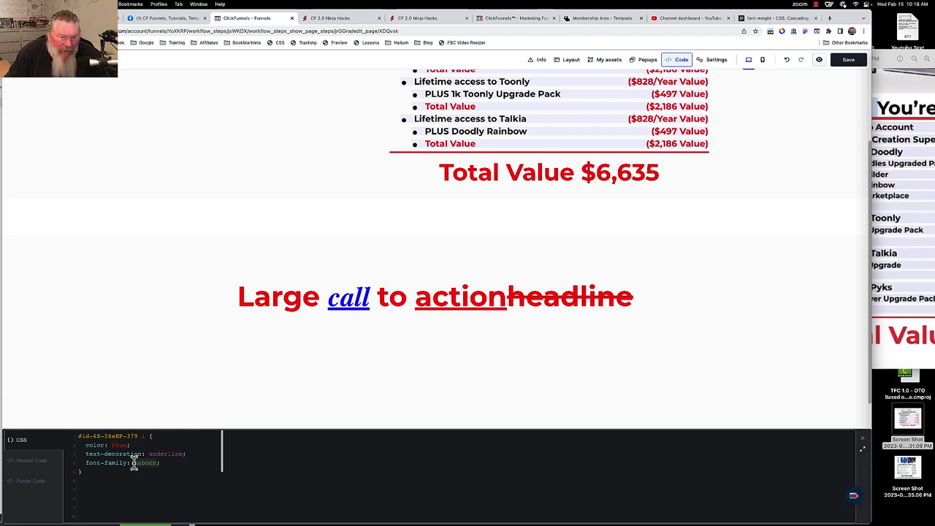
pyautogui.press('BackSpace')
pyautogui.press('BackSpace')
pyautogui.press('BackSpace')
pyautogui.press('BackSpace')
pyautogui.press('BackSpace')
pyautogui.press('BackSpace')
pyautogui.write('r')
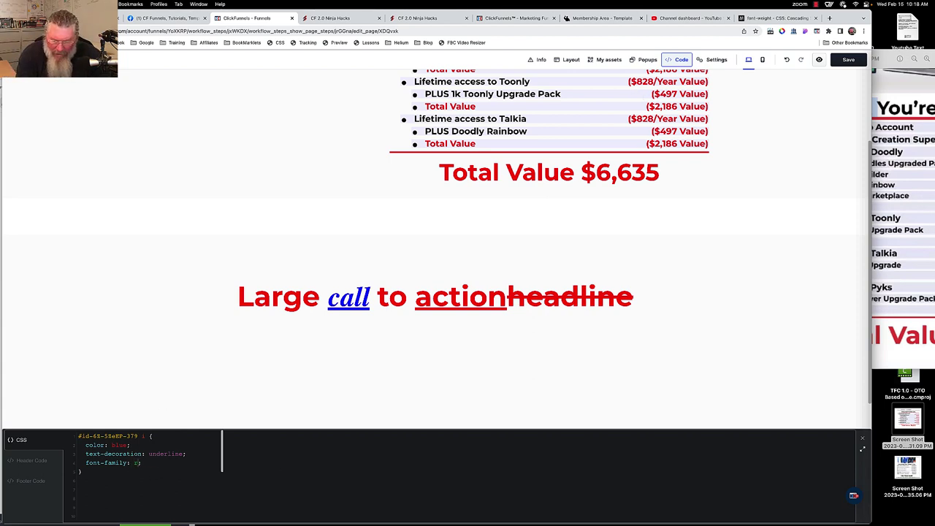
pyautogui.write('oboto')
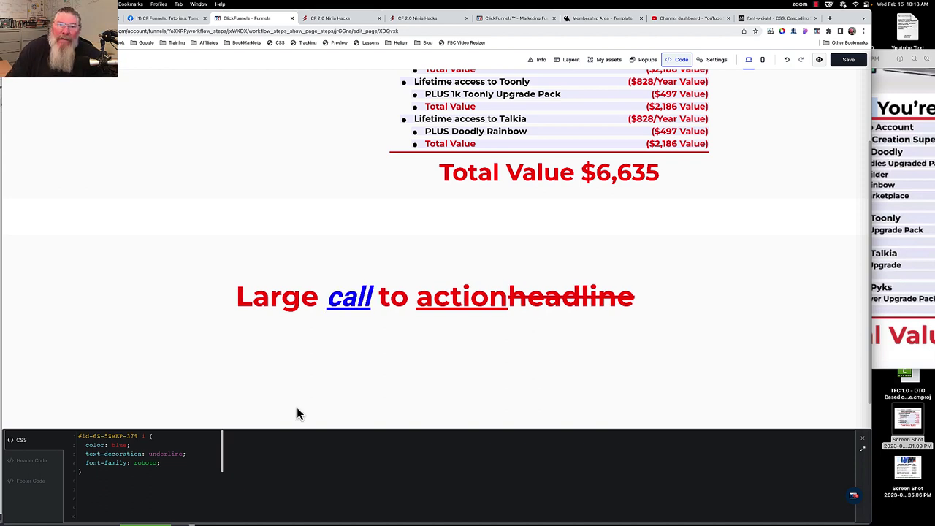
# Switch to the page preview and examine the bold tag's computed font-family in the developer tools.
pyautogui.click(349, 22)
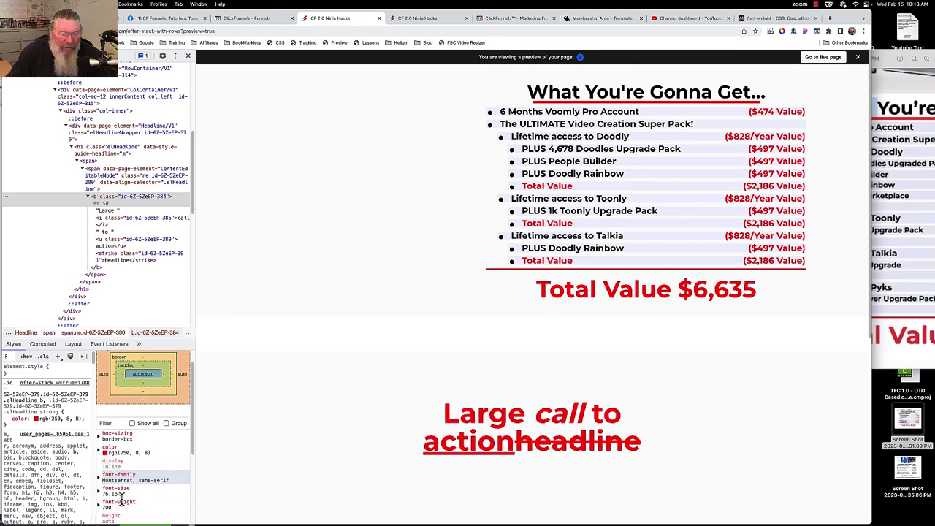
pyautogui.scroll(-3, 125, 482)
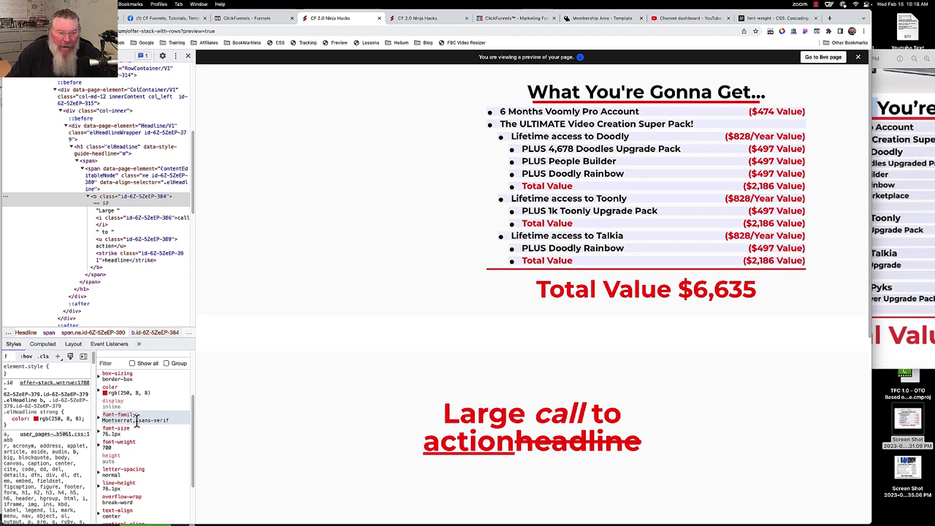
pyautogui.click(139, 420)
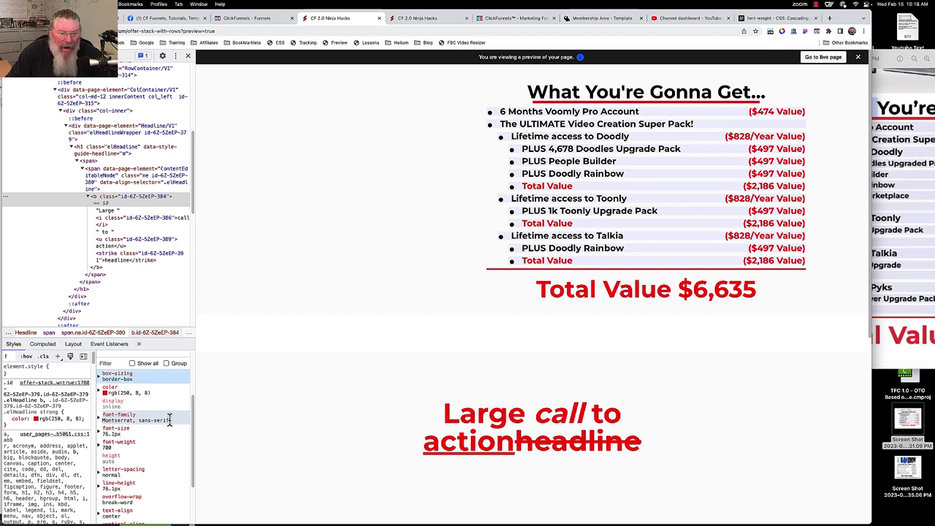
pyautogui.click(169, 419)
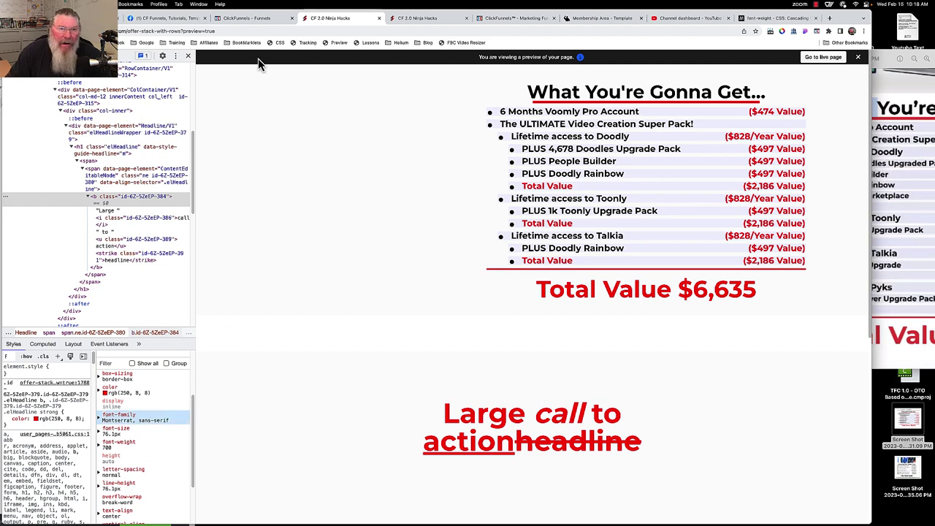
# Return to the page editor and add sans-serif as a fallback after roboto in the italic rule's font-family.
pyautogui.click(257, 18)
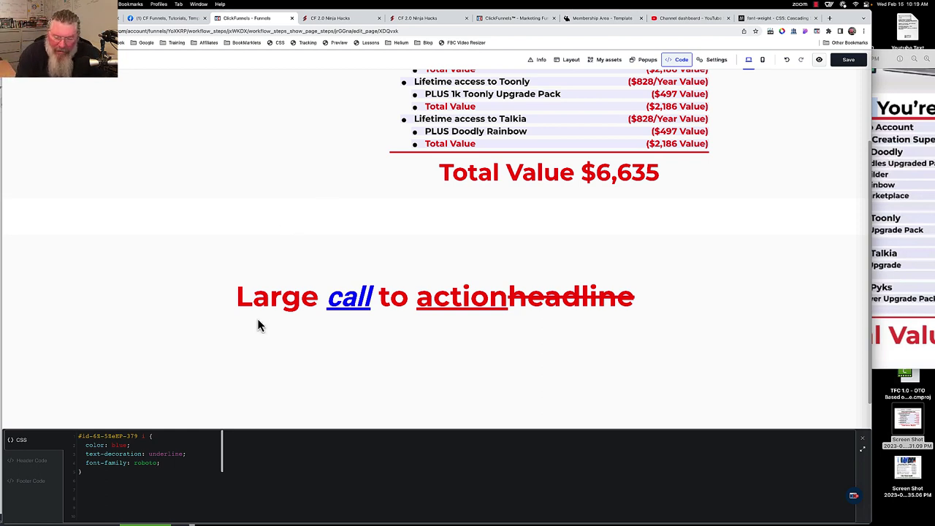
pyautogui.write(', s')
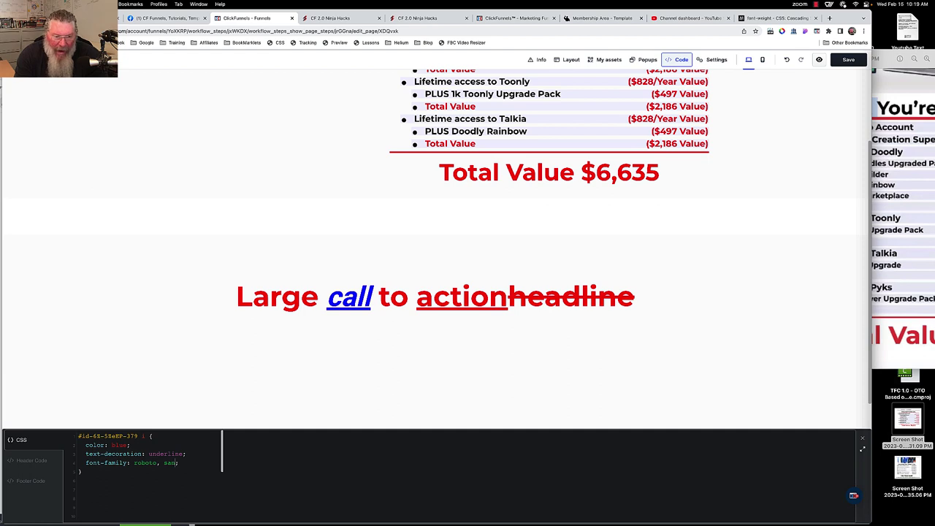
pyautogui.write('ans-ser')
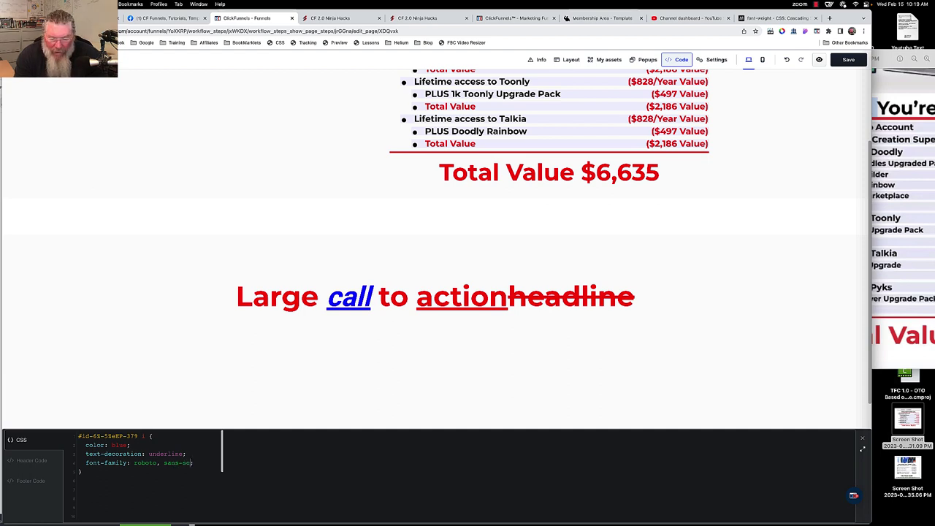
pyautogui.write('if')
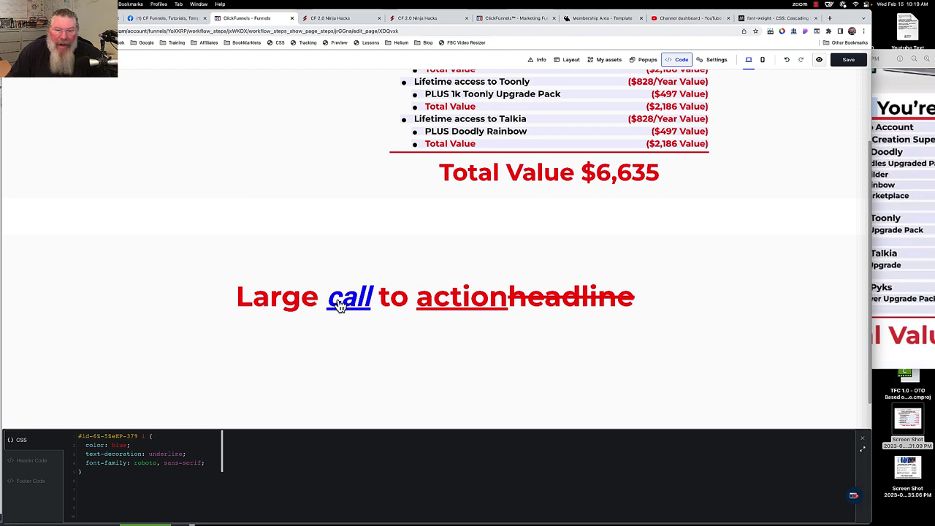
# Close the code editor and set the headline's font family to the custom font Ninja Strike.
pyautogui.click(397, 330)
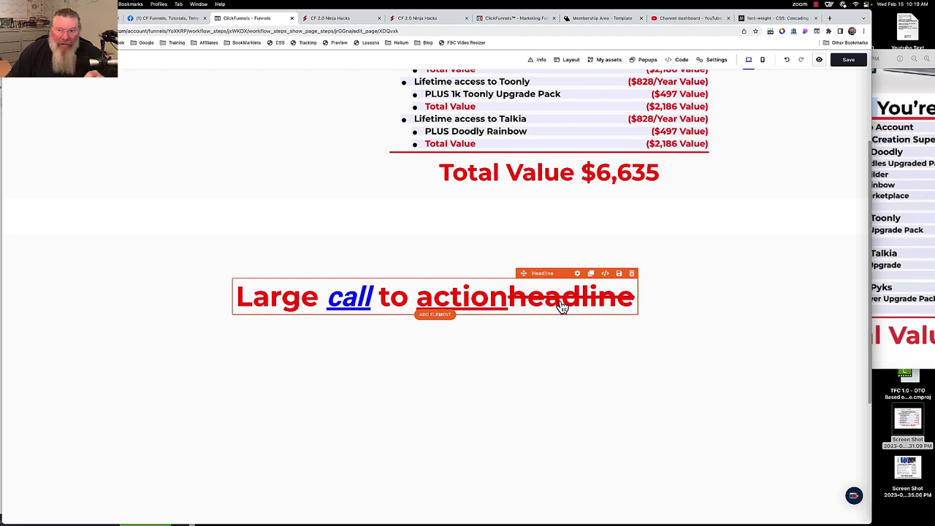
pyautogui.click(577, 274)
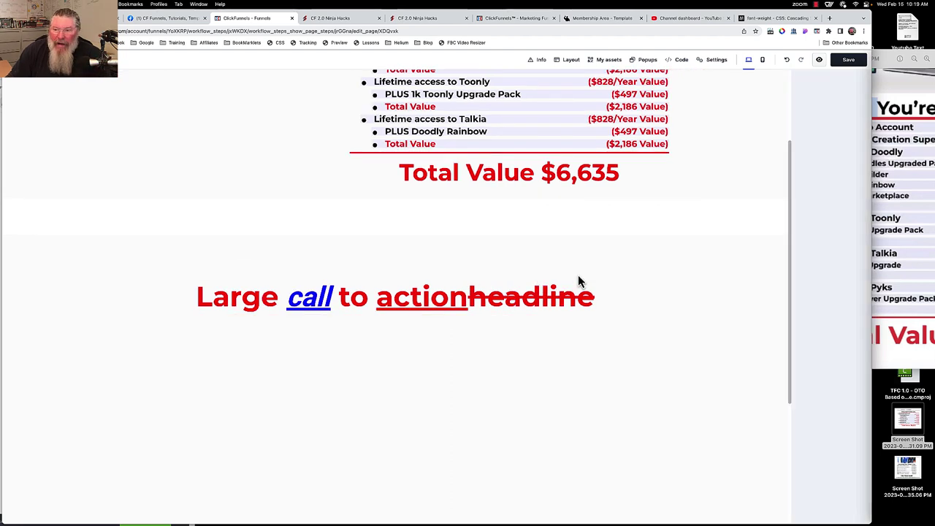
pyautogui.click(808, 291)
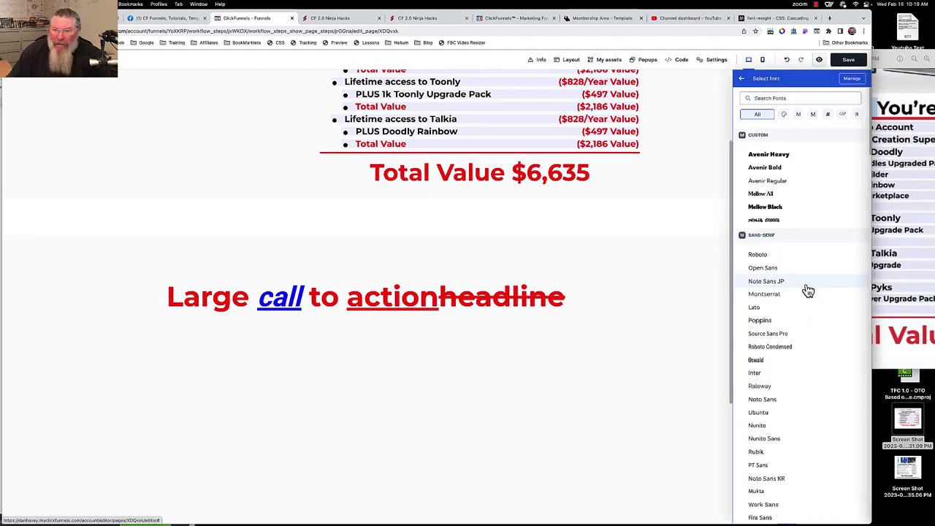
pyautogui.scroll(-10, 790, 234)
pyautogui.scroll(-3, 791, 234)
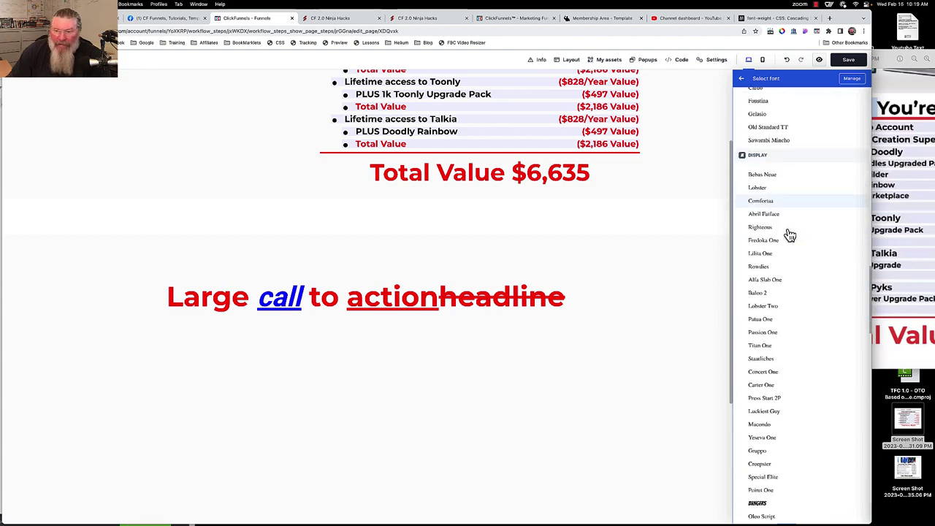
pyautogui.scroll(12, 789, 236)
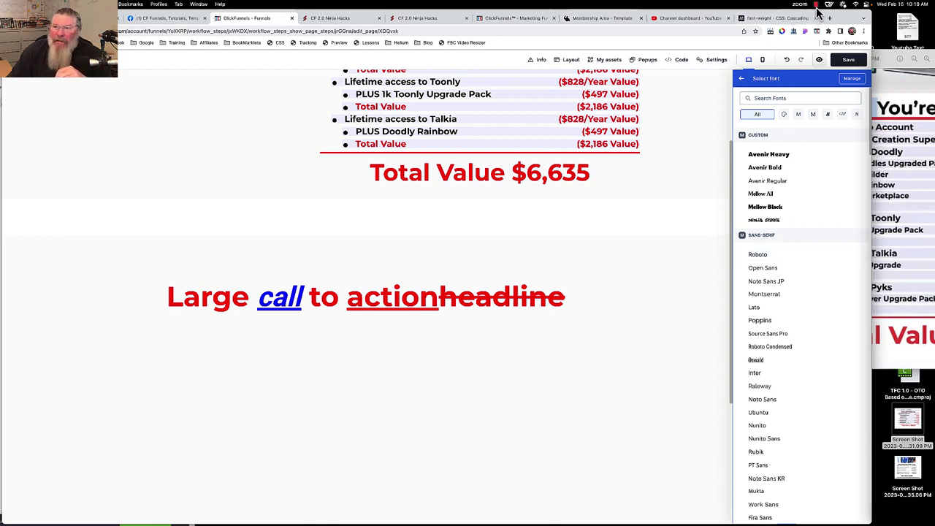
pyautogui.click(767, 220)
pyautogui.click(522, 358)
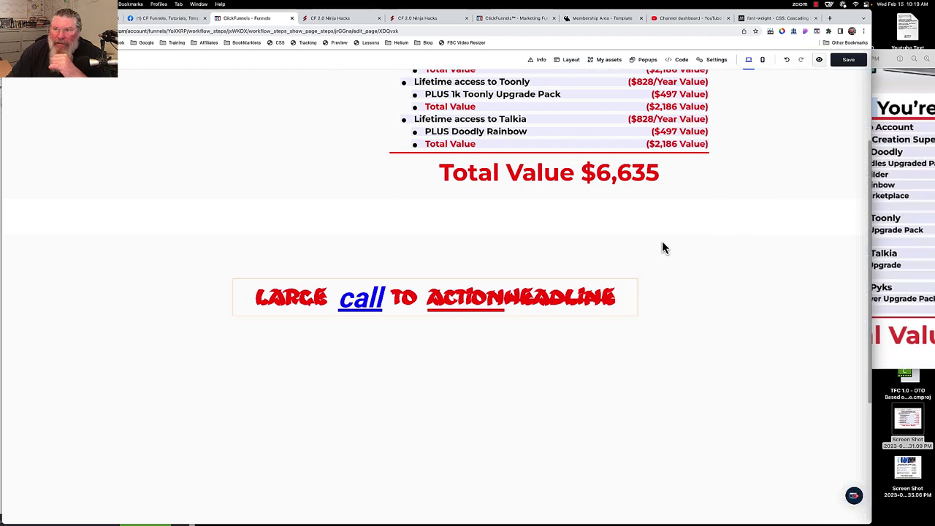
# Save the page and inspect the bold tag's computed font-family in the preview.
pyautogui.scroll(2, 803, 117)
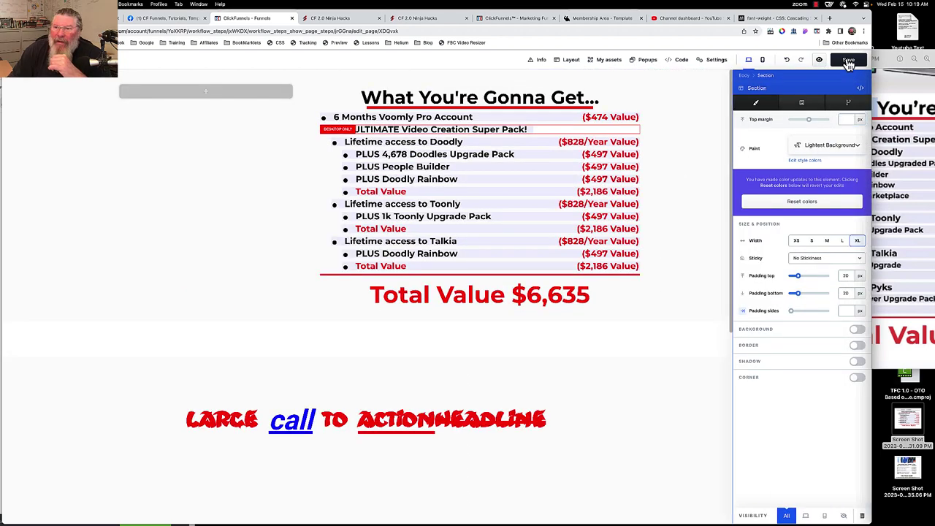
pyautogui.click(849, 59)
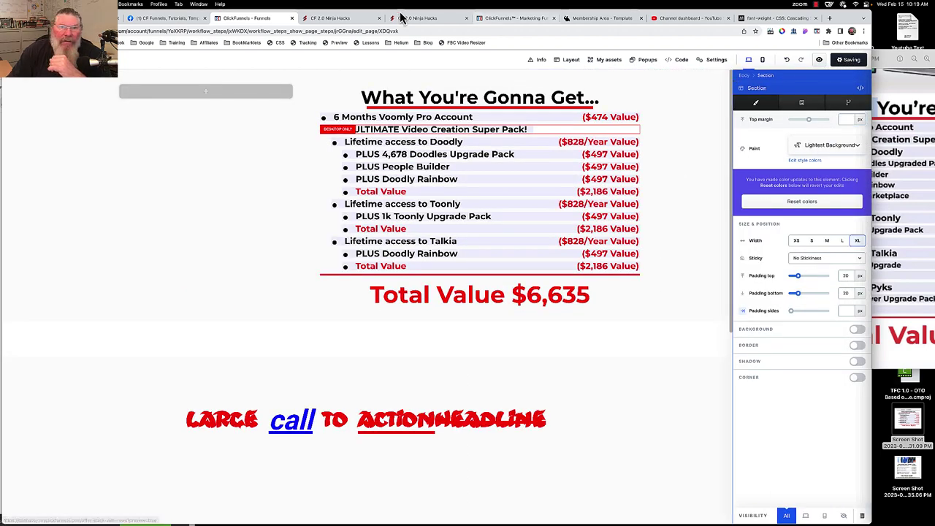
pyautogui.click(338, 19)
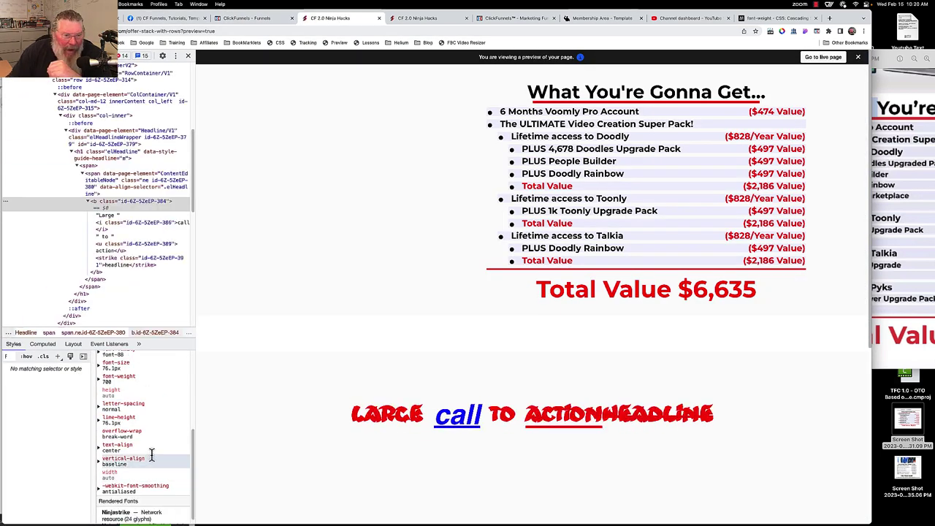
pyautogui.scroll(1, 151, 455)
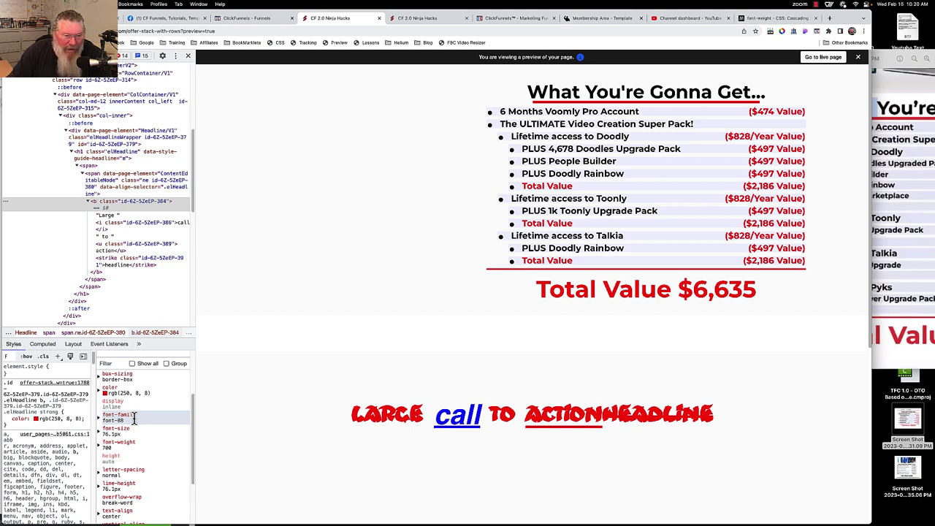
# Return to the page editor and set the headline's font family to Montserrat.
pyautogui.click(260, 20)
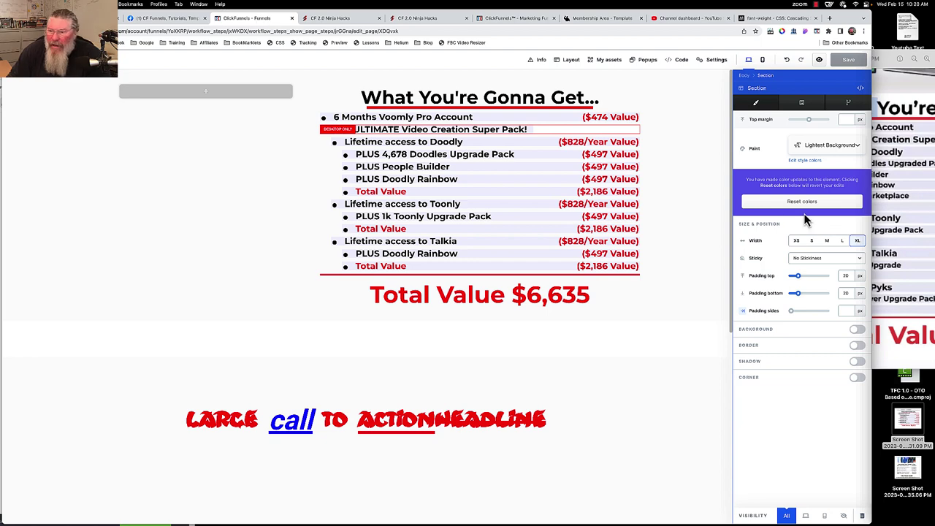
pyautogui.click(577, 433)
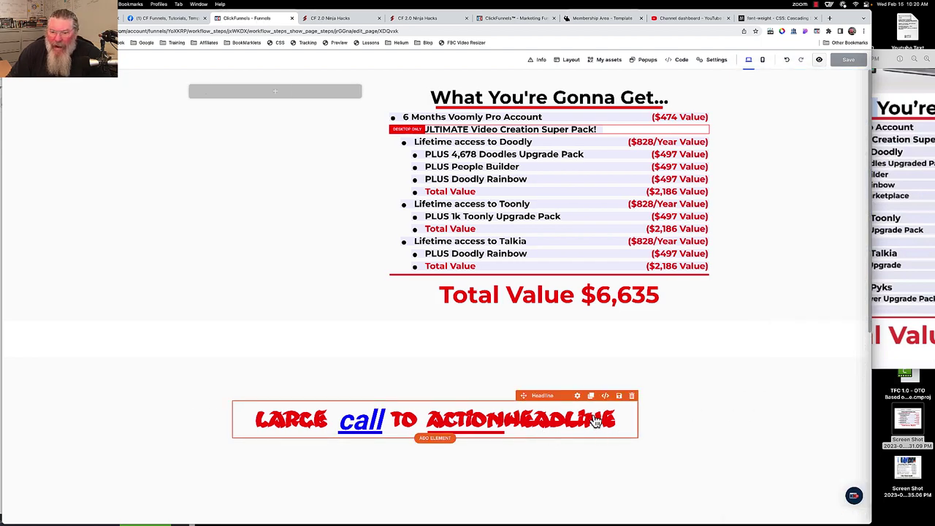
pyautogui.click(578, 393)
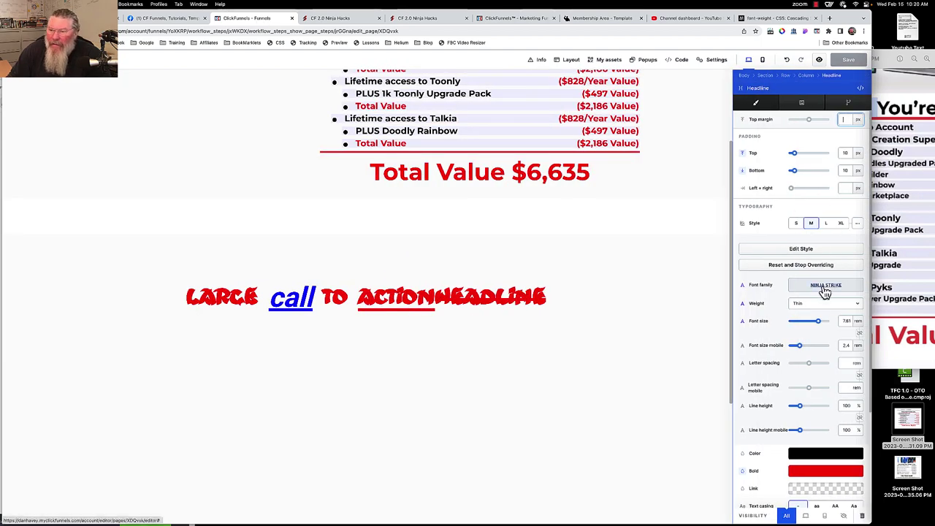
pyautogui.click(824, 287)
pyautogui.click(790, 295)
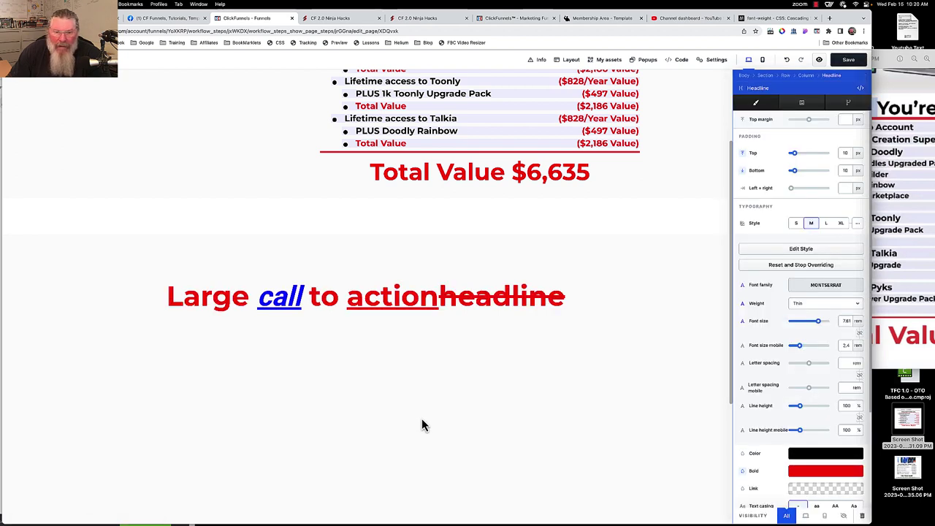
pyautogui.click(386, 383)
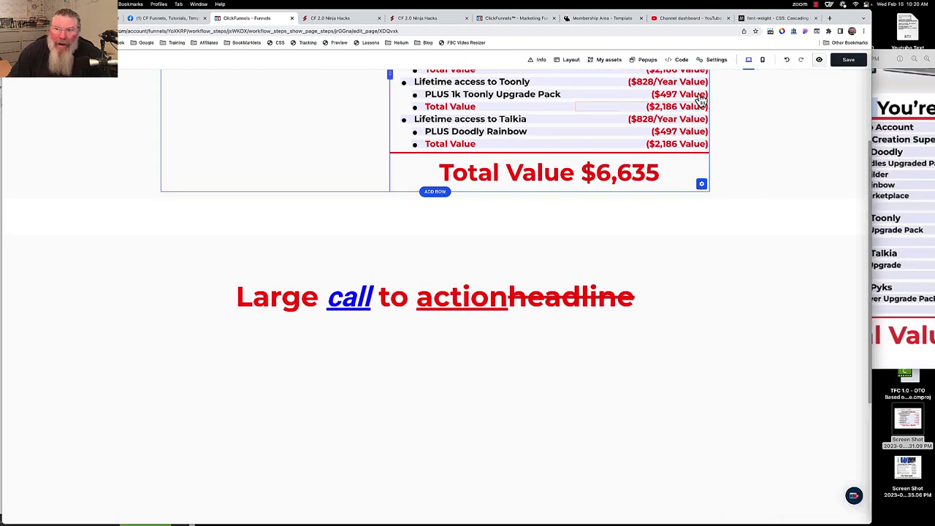
# Open the page's custom CSS and replace roboto with font-88 in the italic rule's font-family.
pyautogui.click(678, 59)
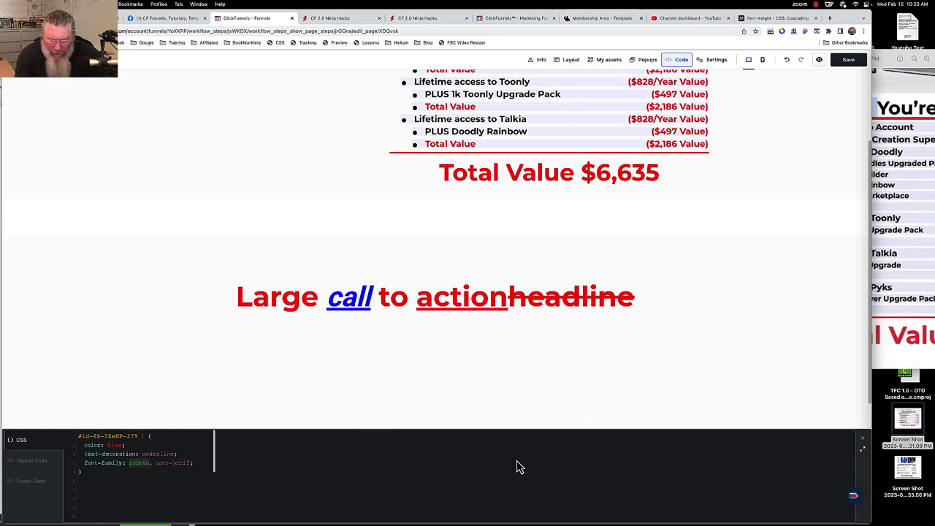
pyautogui.doubleClick(139, 463)
pyautogui.write('font-')
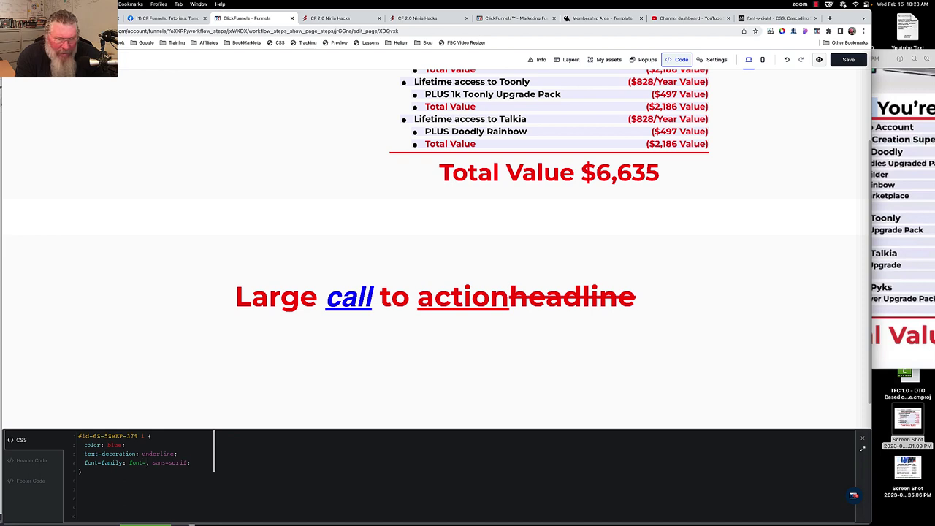
pyautogui.write('88')
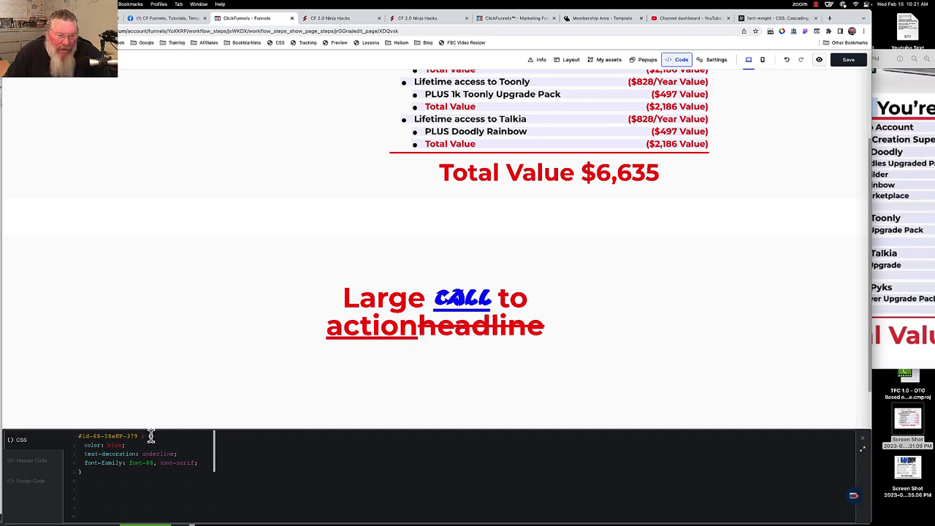
# Duplicate the italic rule below itself and change the copy's selector to target the headline's strike tag.
pyautogui.moveTo(81, 472); pyautogui.dragTo(76, 442)
pyautogui.hotkey('ctrl', 'c')
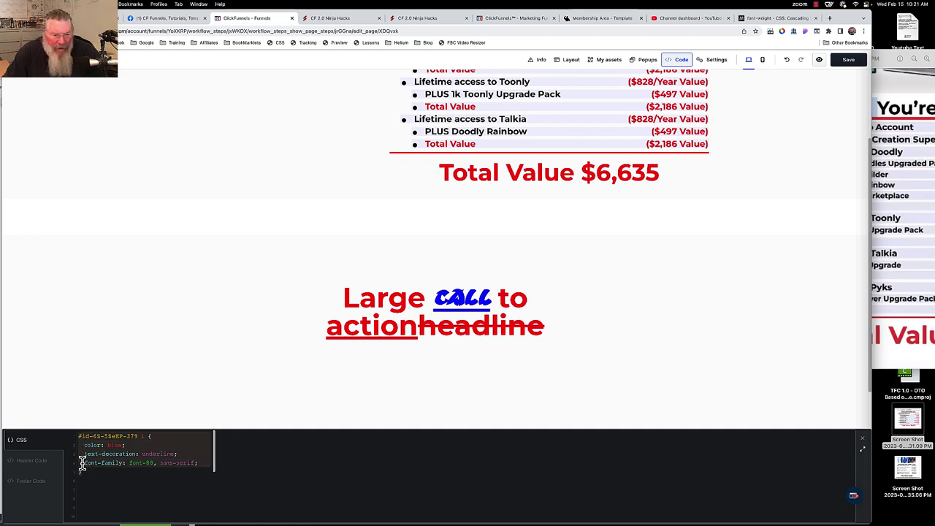
pyautogui.click(81, 479)
pyautogui.hotkey('ctrl', 'v')
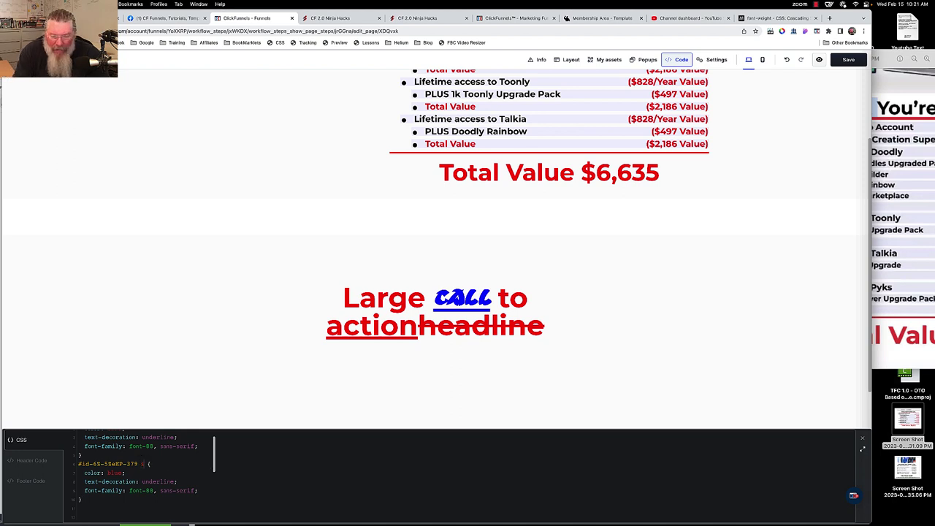
pyautogui.write('ike')
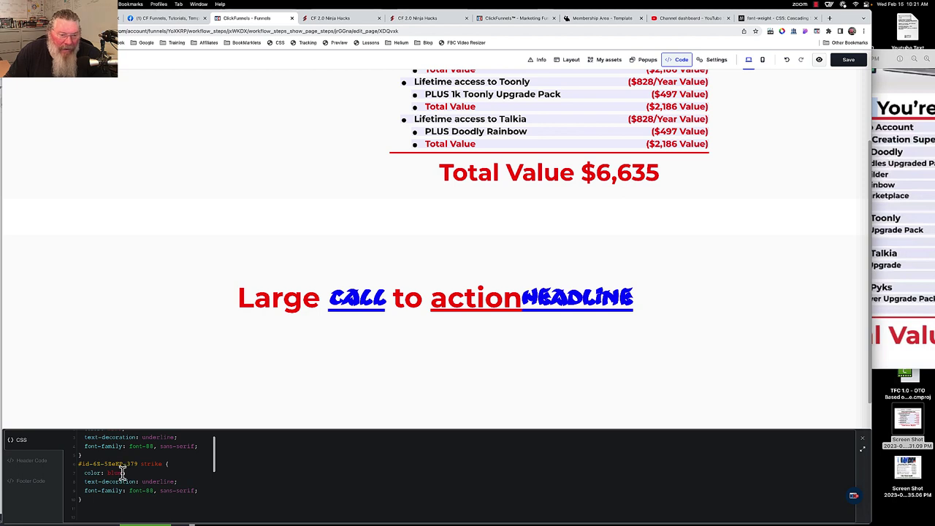
# Set the strike rule's color to green and its text-decoration to none.
pyautogui.moveTo(122, 473); pyautogui.dragTo(109, 472)
pyautogui.write('green')
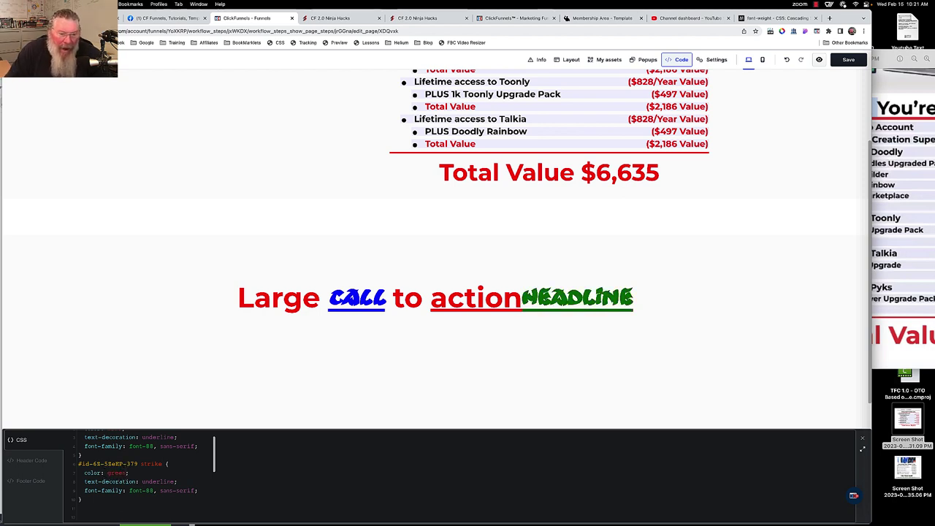
pyautogui.doubleClick(168, 483)
pyautogui.write('none')
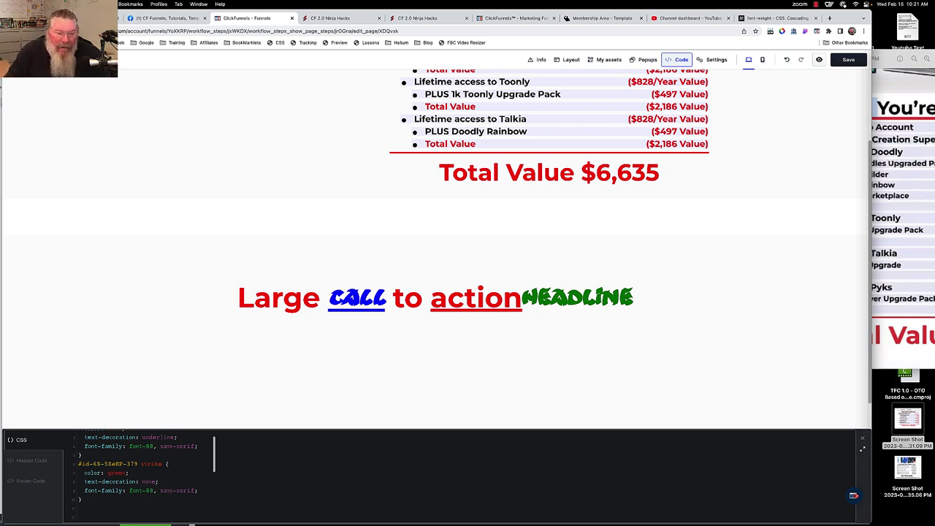
# Remove font-88 from the strike rule's font-family, leaving only sans-serif.
pyautogui.moveTo(152, 491); pyautogui.dragTo(128, 491)
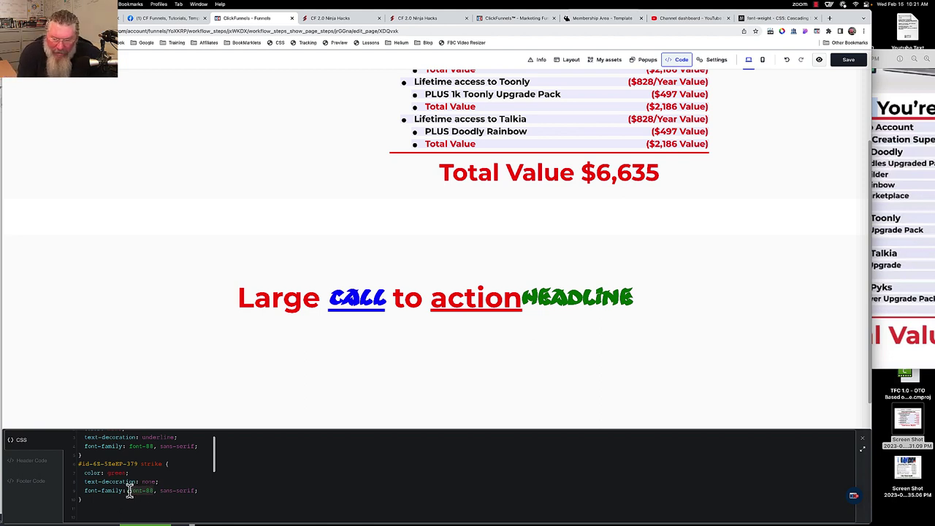
pyautogui.press('BackSpace')
pyautogui.press('Delete')
pyautogui.press('Delete')
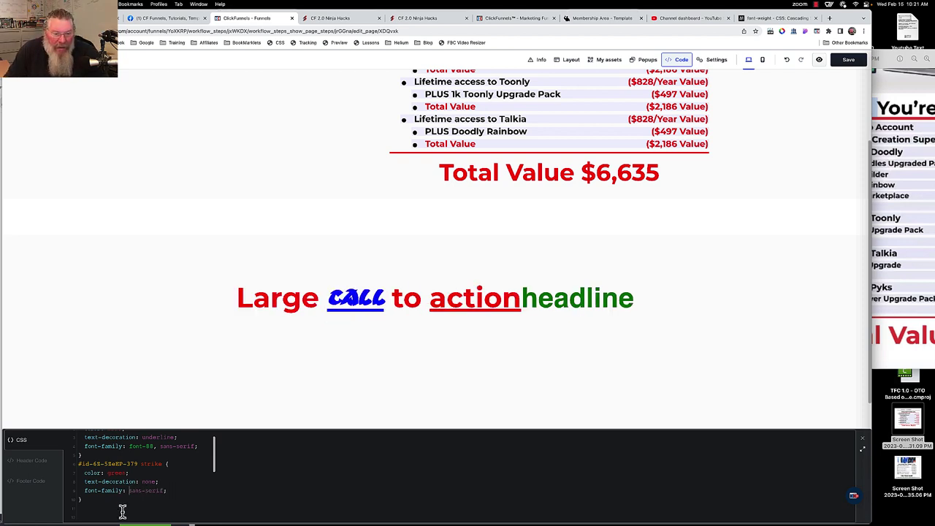
# Add a font-weight of 100 to the strike rule, below its font-family.
pyautogui.click(181, 490)
pyautogui.press('Return')
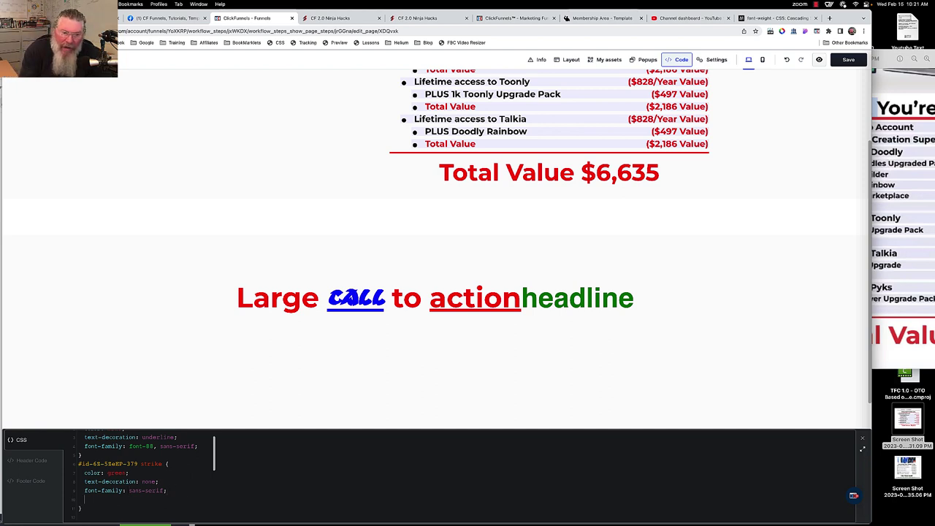
pyautogui.write('fon')
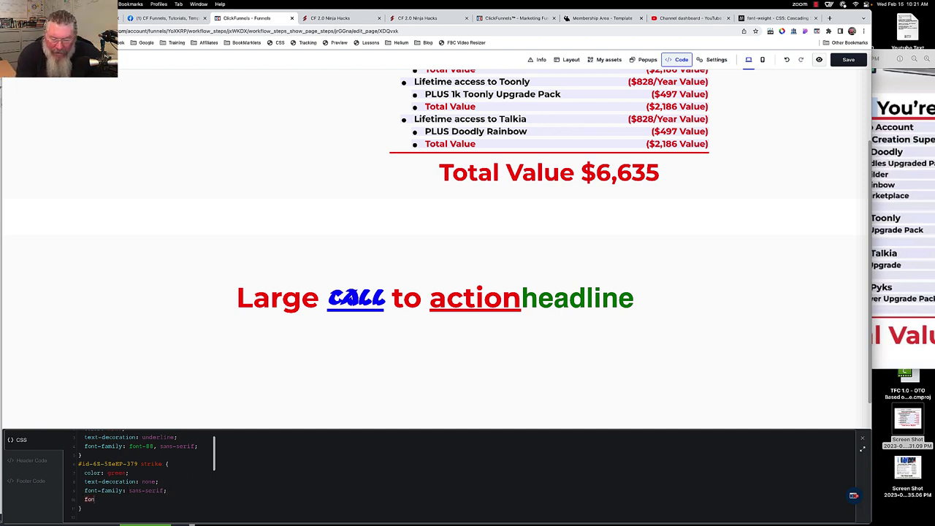
pyautogui.write('t-weight')
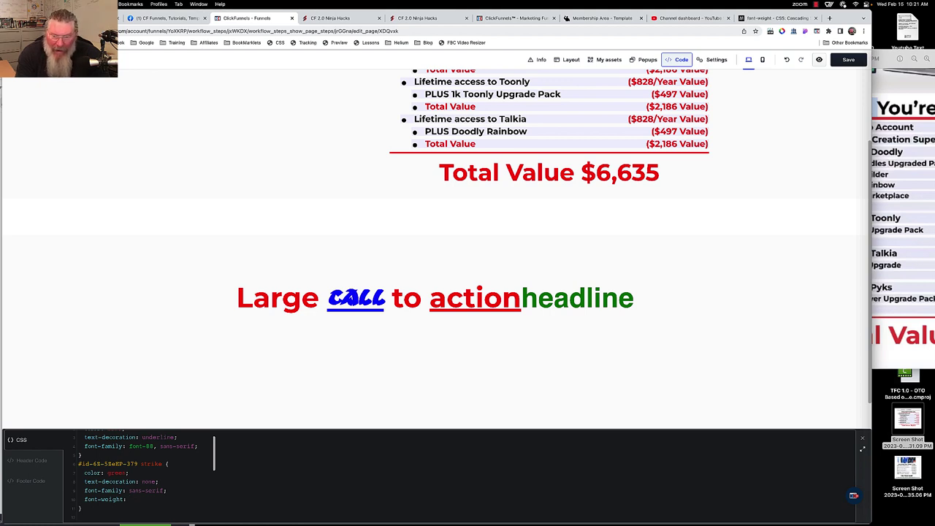
pyautogui.write(': 100')
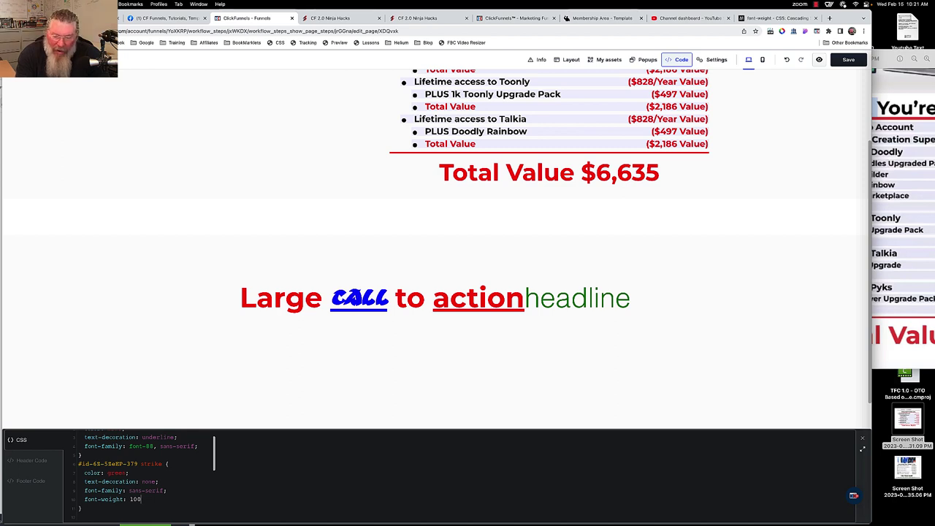
# Try the keyword thin as the strike rule's font-weight.
pyautogui.press('BackSpace')
pyautogui.press('BackSpace')
pyautogui.press('BackSpace')
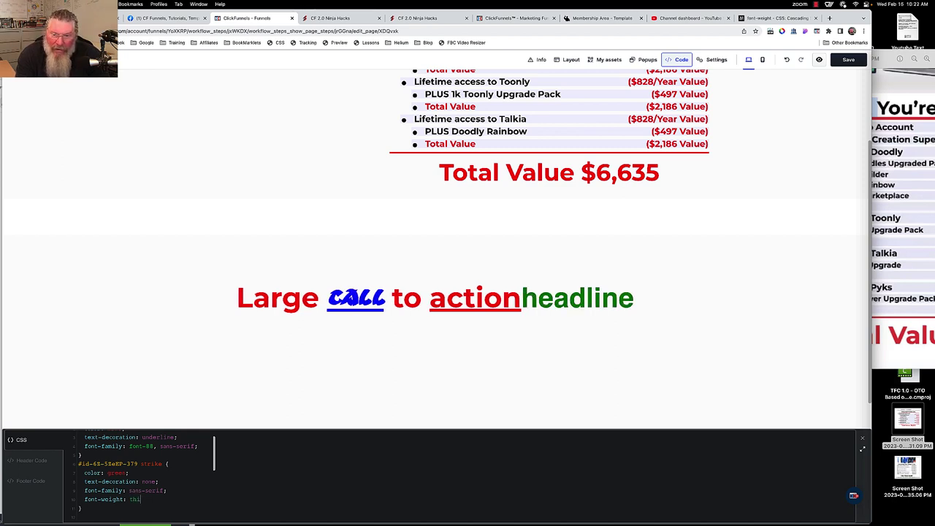
pyautogui.write('thi')
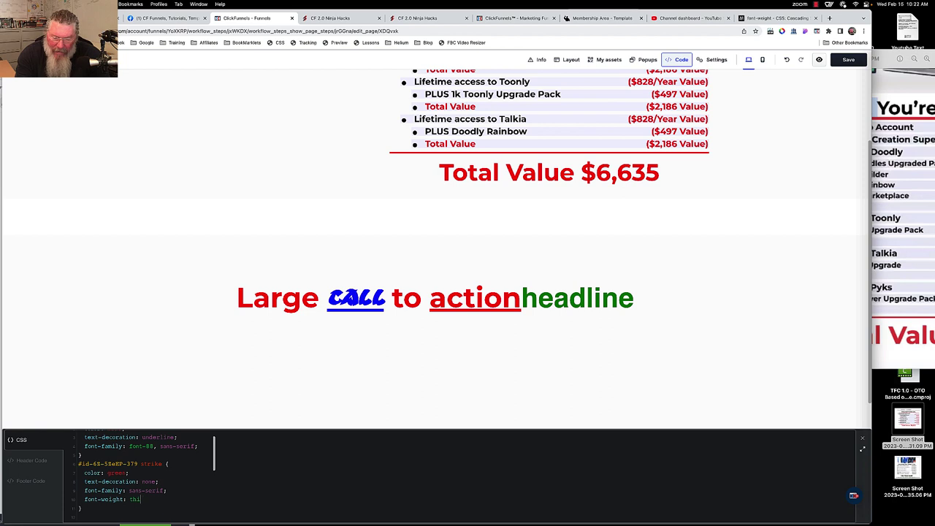
pyautogui.write('n;')
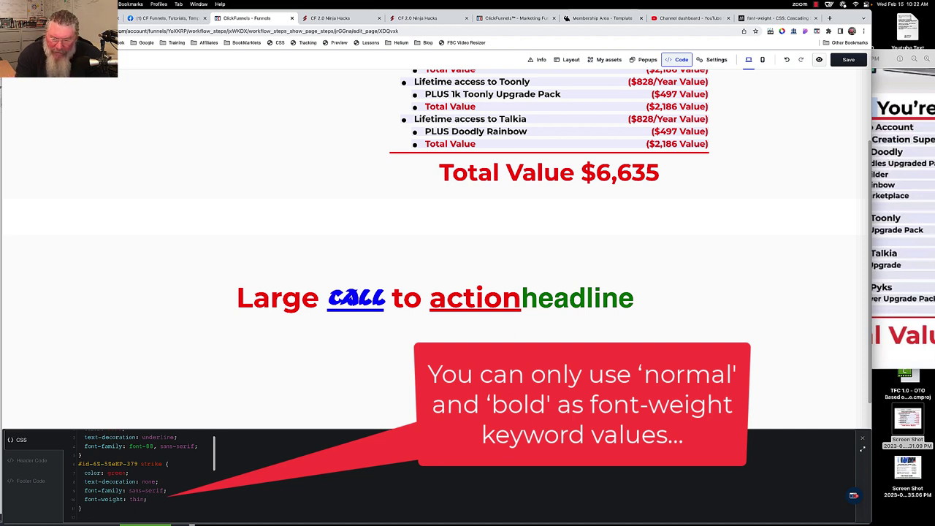
# Replace the strike rule's font-weight keyword with 100 and end the declaration with a semicolon.
pyautogui.press('BackSpace')
pyautogui.press('BackSpace')
pyautogui.press('BackSpace')
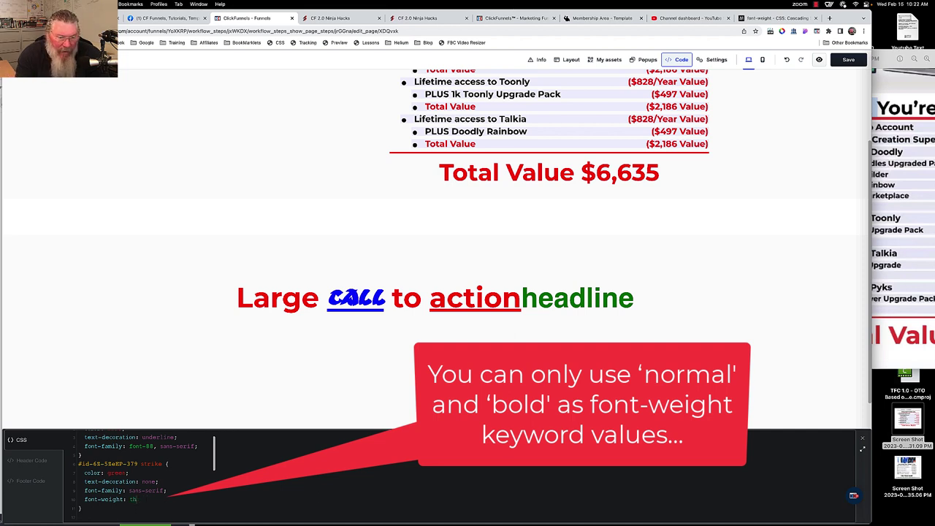
pyautogui.write('100')
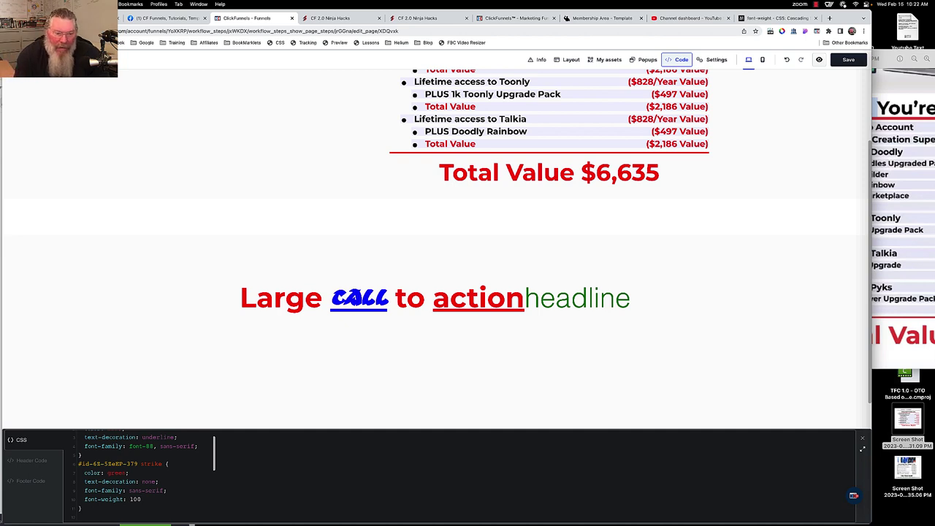
pyautogui.write(';')
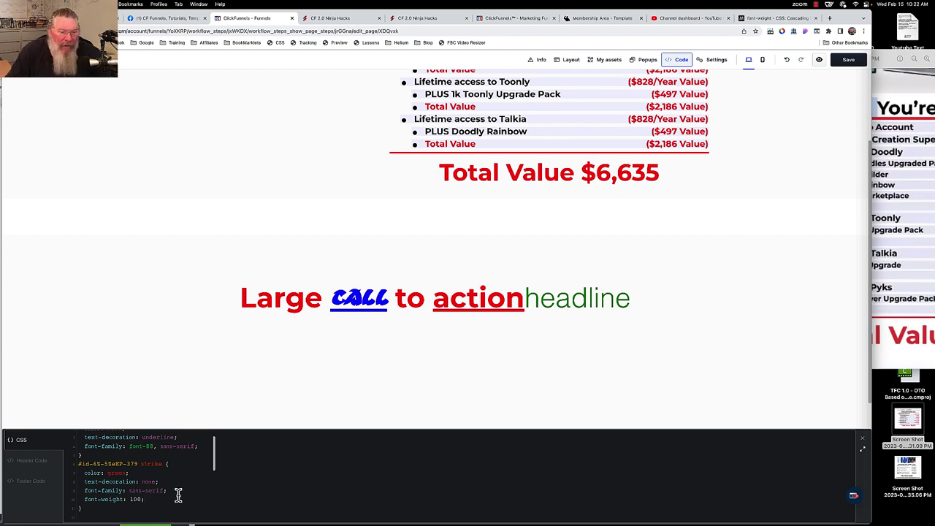
# Try the hex value #ff0000 as the strike rule's color.
pyautogui.click(124, 473)
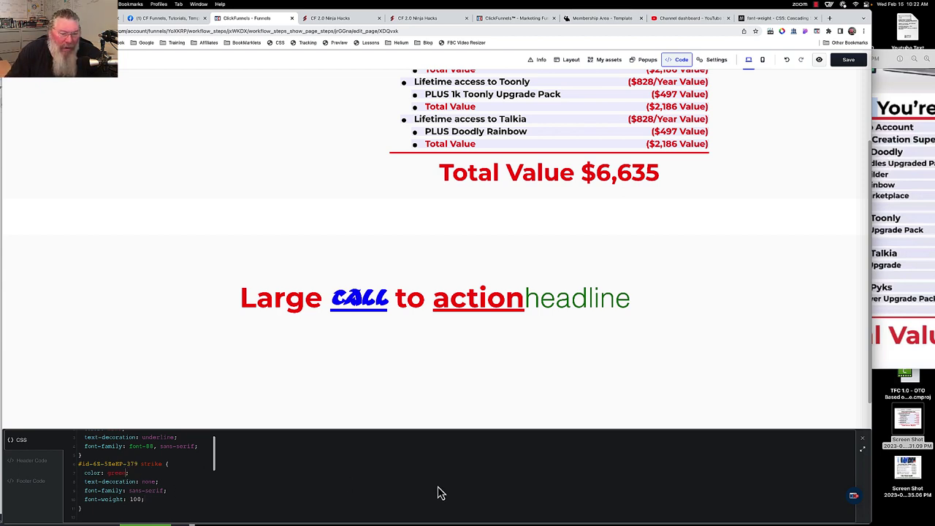
pyautogui.press('BackSpace')
pyautogui.press('BackSpace')
pyautogui.press('BackSpace')
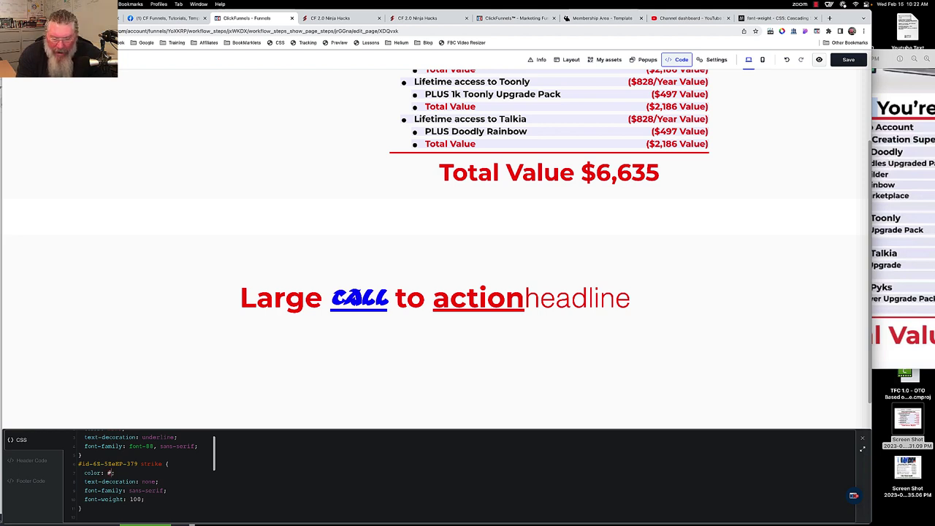
pyautogui.write('#ff0000')
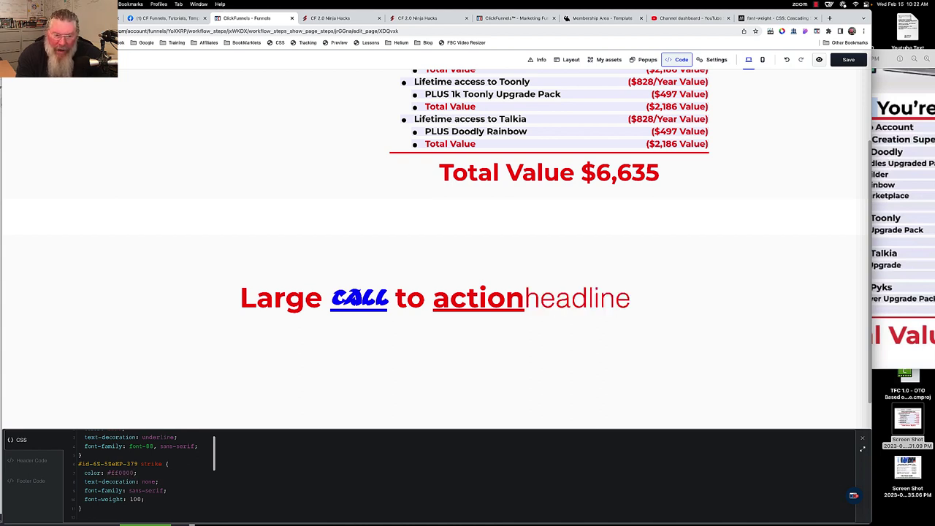
# Change the strike rule's color to the hex value #00ff00.
pyautogui.press('BackSpace')
pyautogui.press('BackSpace')
pyautogui.press('BackSpace')
pyautogui.press('BackSpace')
pyautogui.press('BackSpace')
pyautogui.press('BackSpace')
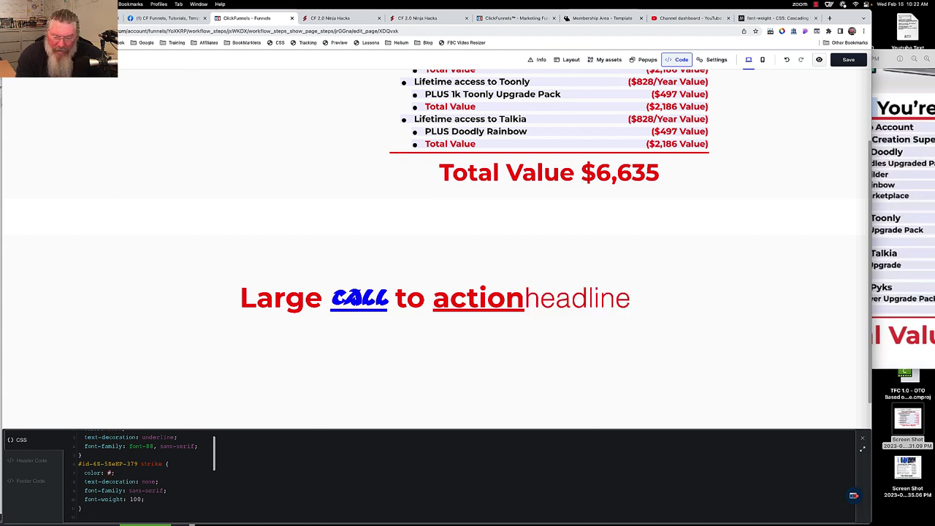
pyautogui.write('00ff00')
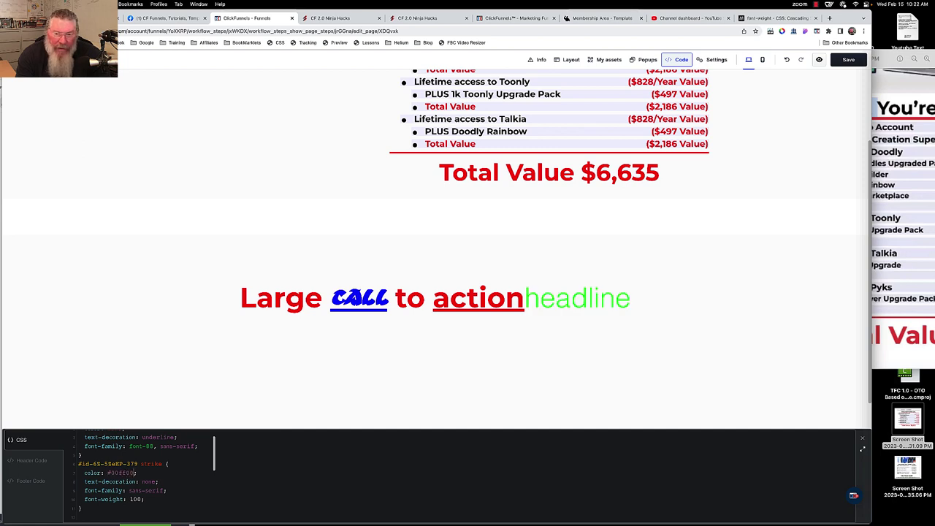
# Try the hex value #0000ff as the strike rule's color.
pyautogui.press('BackSpace')
pyautogui.press('BackSpace')
pyautogui.press('BackSpace')
pyautogui.press('BackSpace')
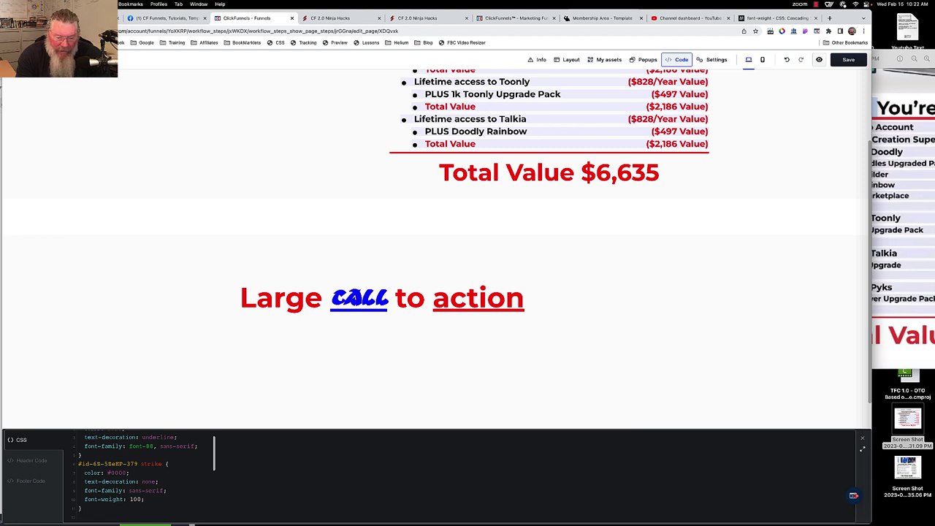
pyautogui.write('ff')
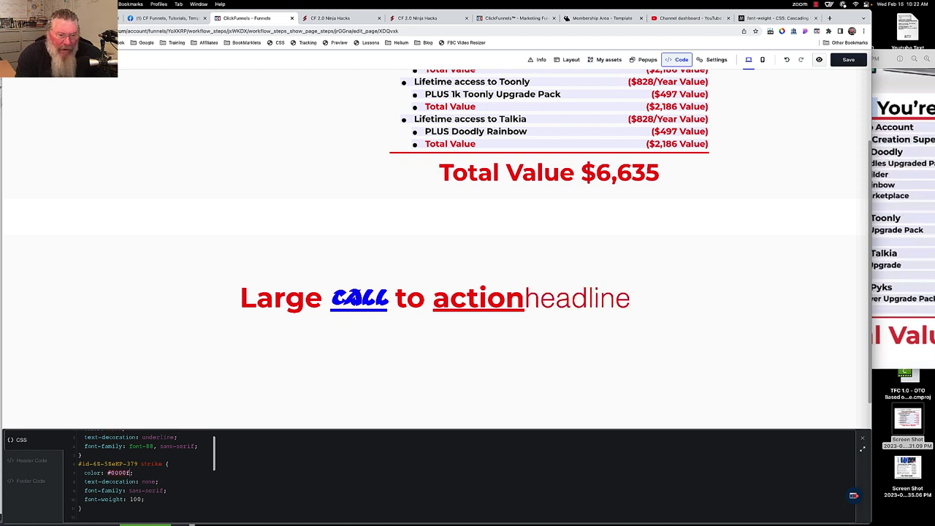
# Set the strike rule's color back to #00ff00.
pyautogui.press('BackSpace')
pyautogui.press('BackSpace')
pyautogui.press('BackSpace')
pyautogui.press('BackSpace')
pyautogui.write('ff00')
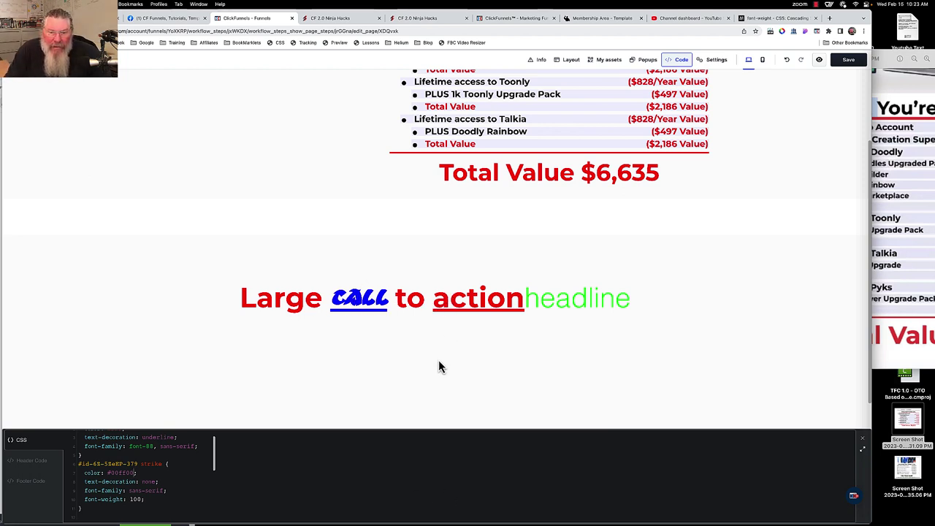
# Turn the word "headline" in the large headline into a link with the target #.
pyautogui.click(555, 369)
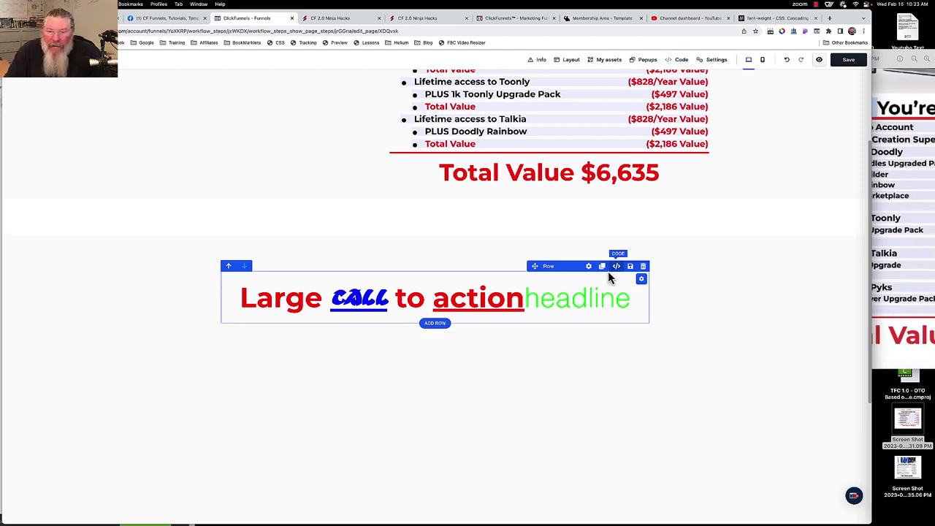
pyautogui.click(582, 301)
pyautogui.click(579, 300)
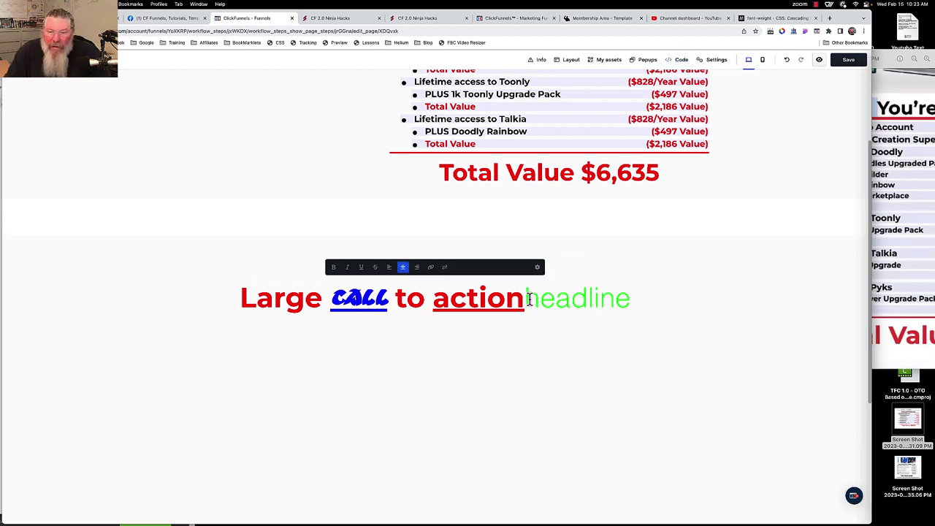
pyautogui.moveTo(526, 298); pyautogui.dragTo(629, 301)
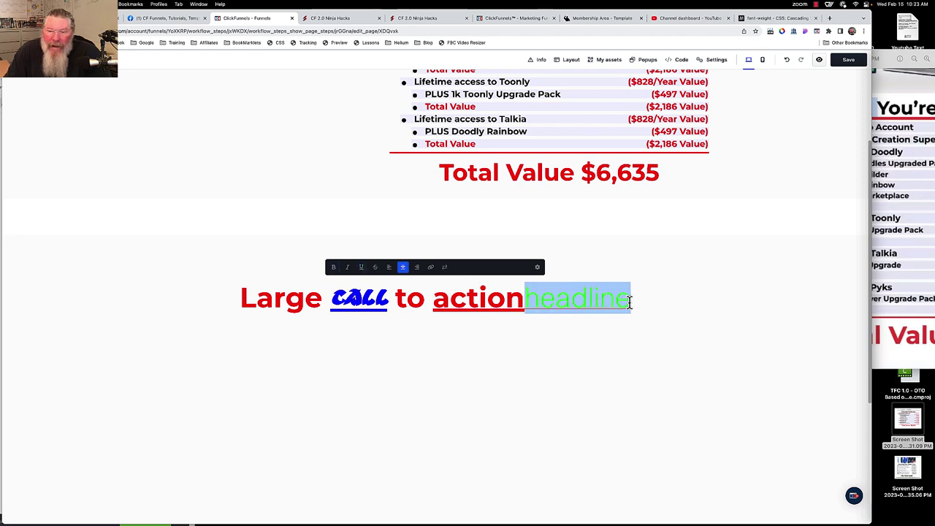
pyautogui.click(430, 267)
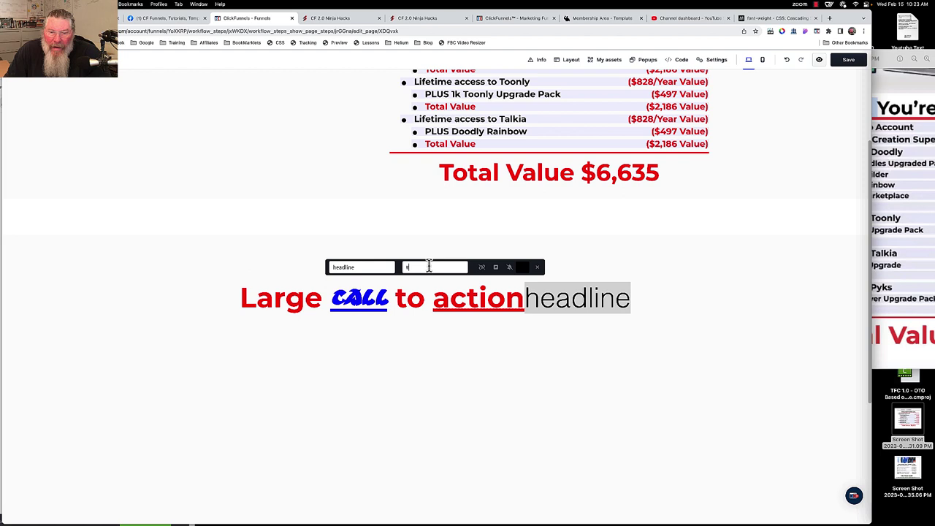
# Give the "headline" link the custom blue color 3625cc at 100% alpha.
pyautogui.click(524, 268)
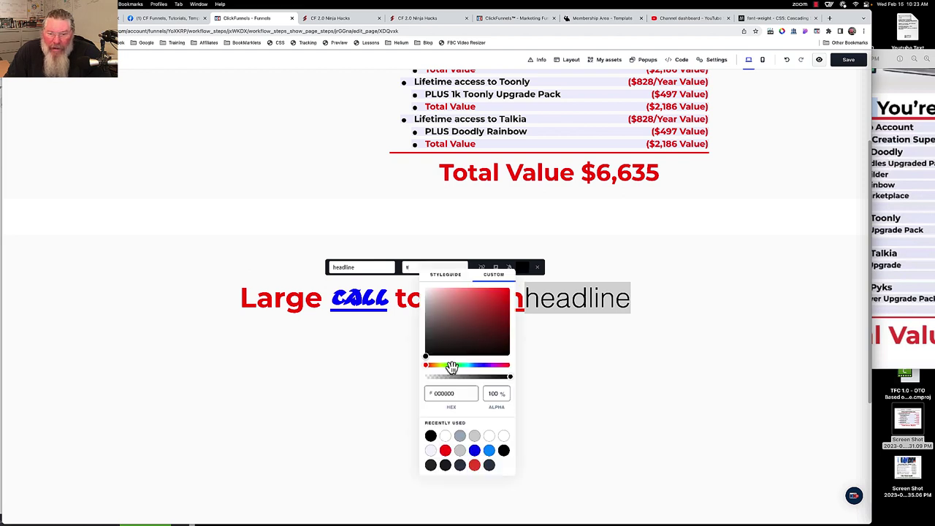
pyautogui.click(484, 365)
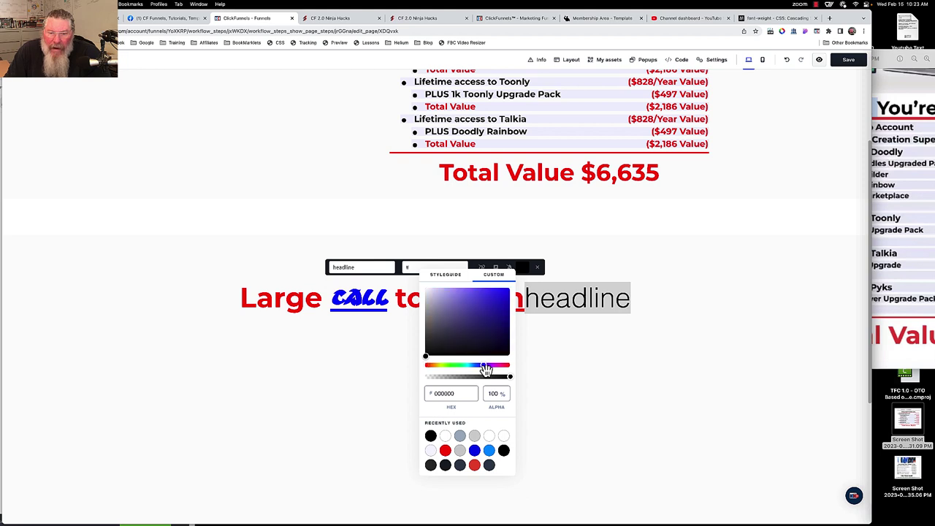
pyautogui.click(498, 306)
pyautogui.click(495, 302)
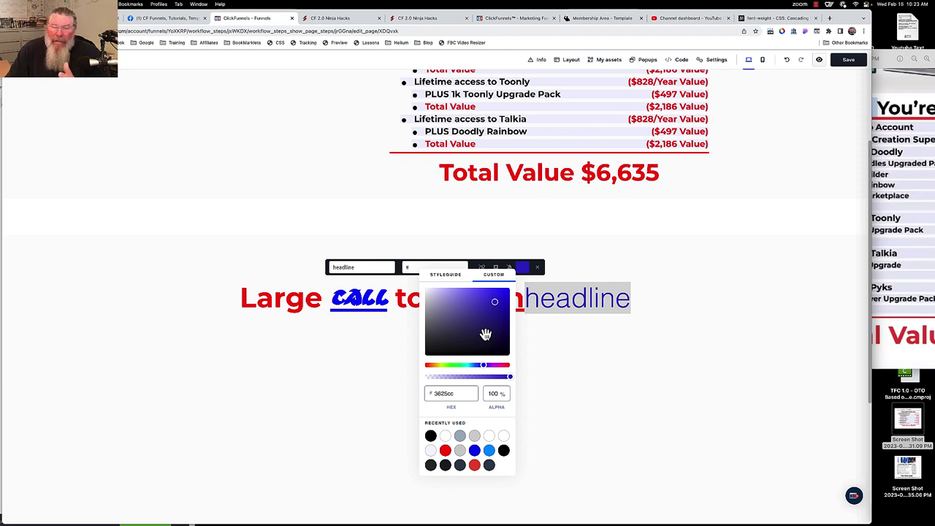
pyautogui.click(568, 358)
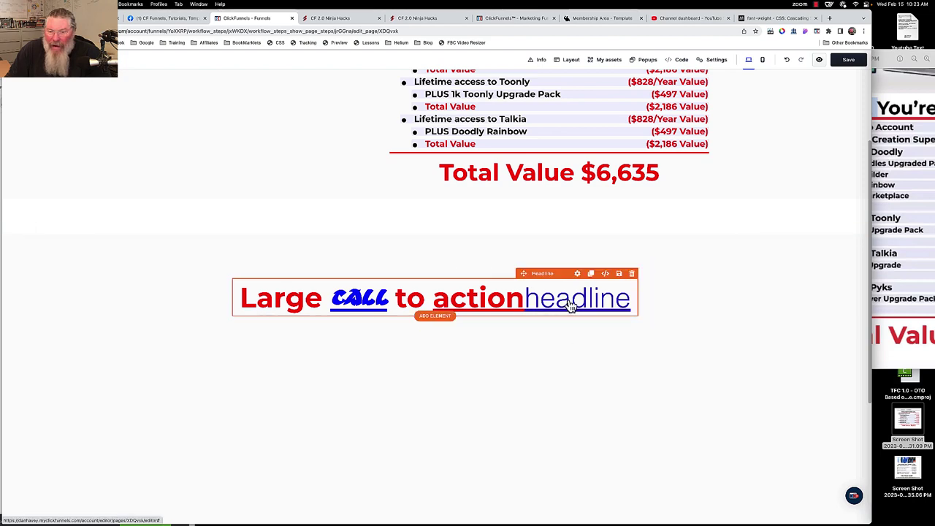
# Save the page and reload its open preview to check the colored link.
pyautogui.click(809, 95)
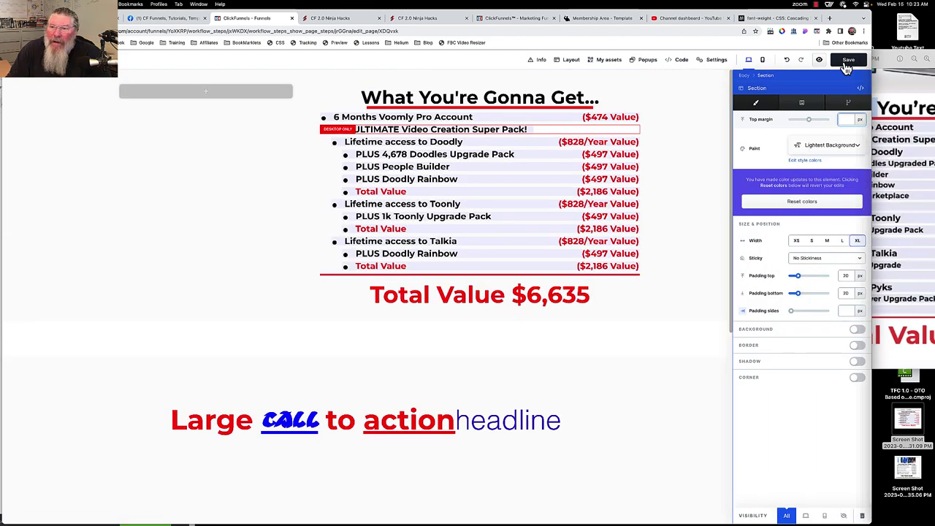
pyautogui.press('Escape')
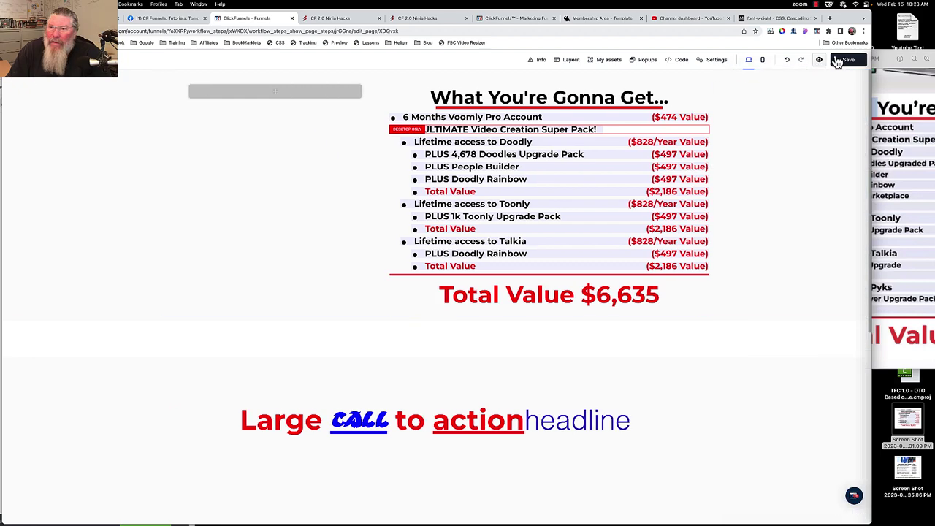
pyautogui.click(843, 60)
pyautogui.click(340, 18)
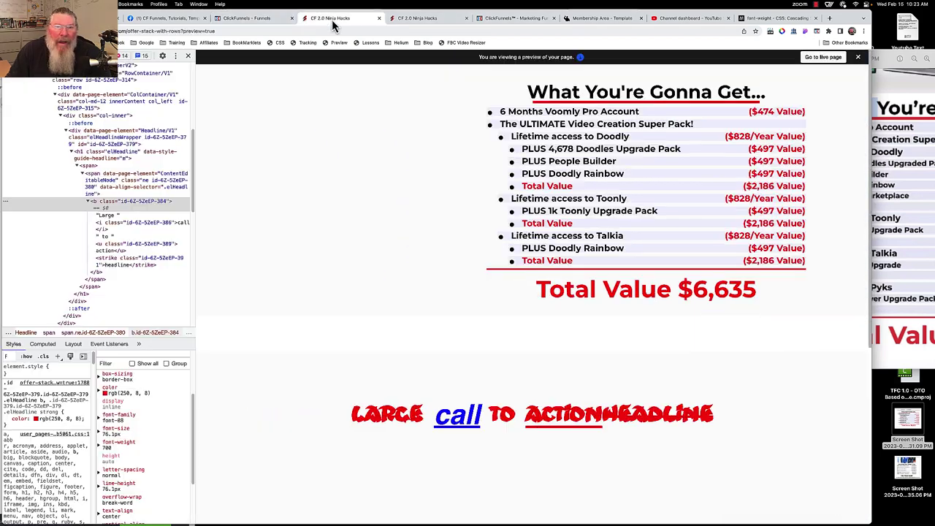
pyautogui.press('super+r')
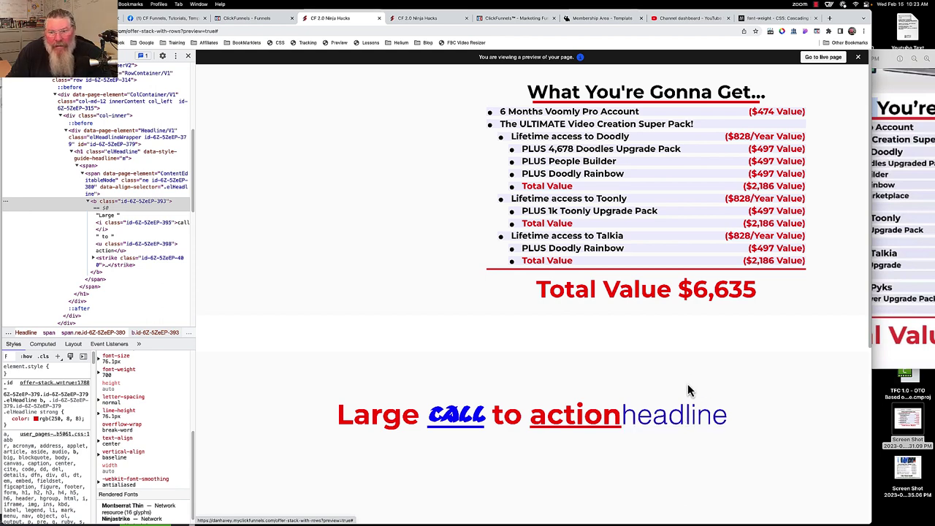
# Return to the page editor and review the link settings of the word "headline".
pyautogui.click(262, 18)
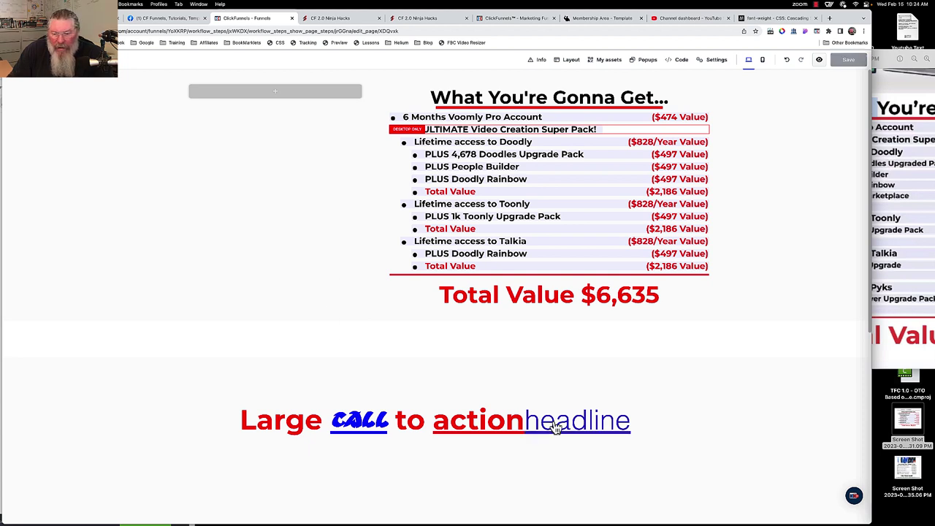
pyautogui.click(606, 421)
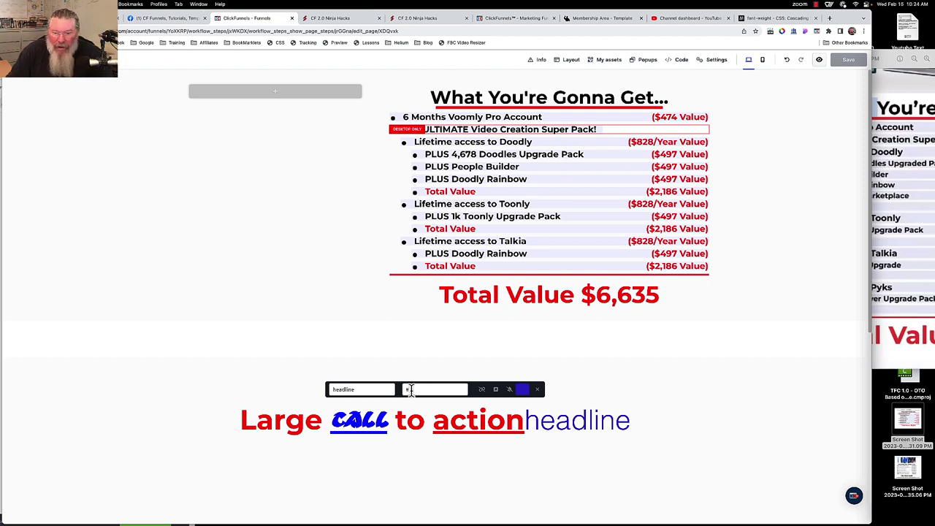
pyautogui.press('Return')
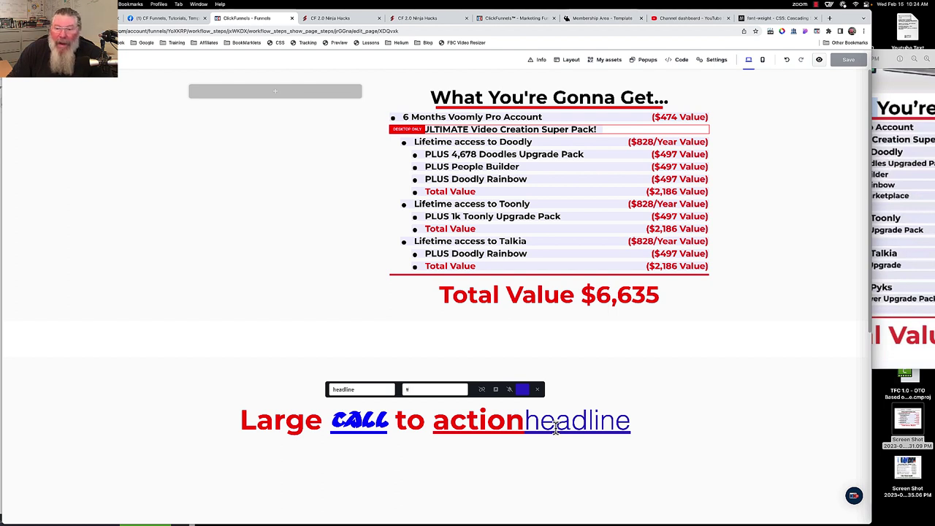
pyautogui.click(538, 390)
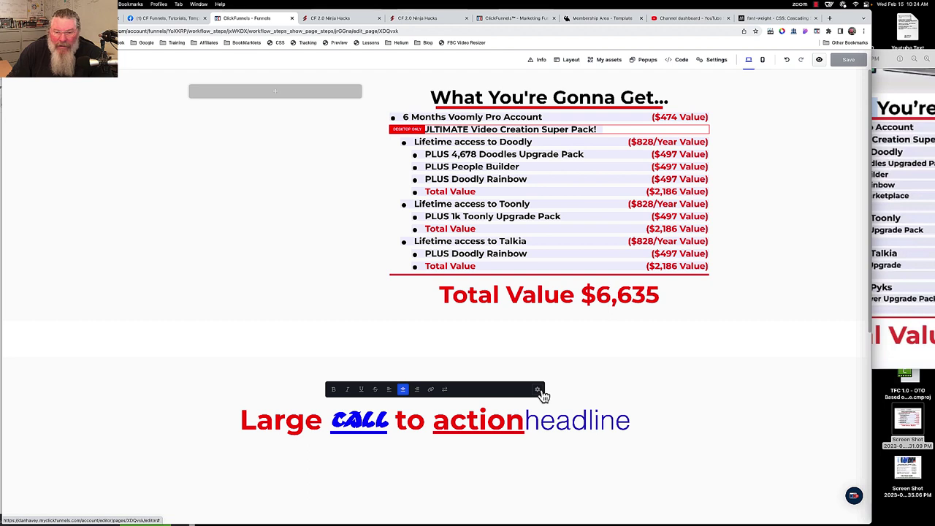
pyautogui.click(646, 425)
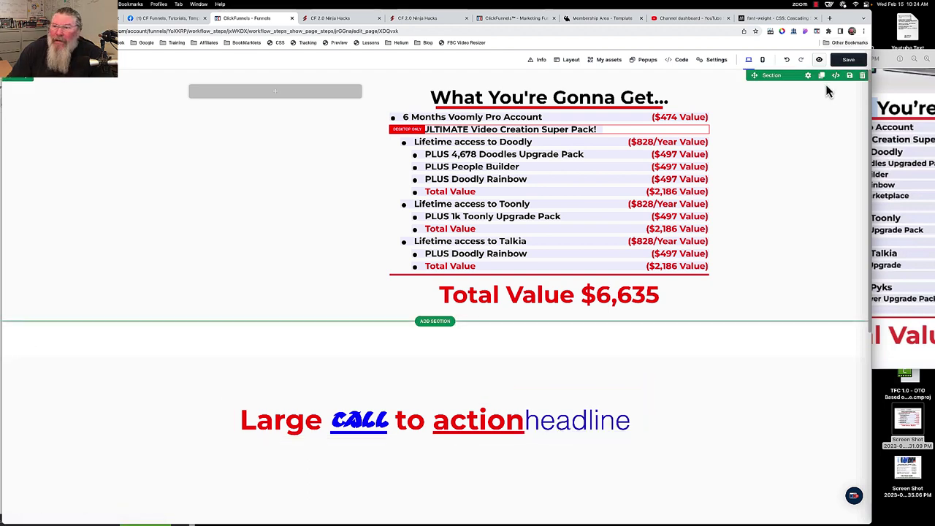
# Inspect the "headline" link's markup and styles in the page preview.
pyautogui.click(353, 19)
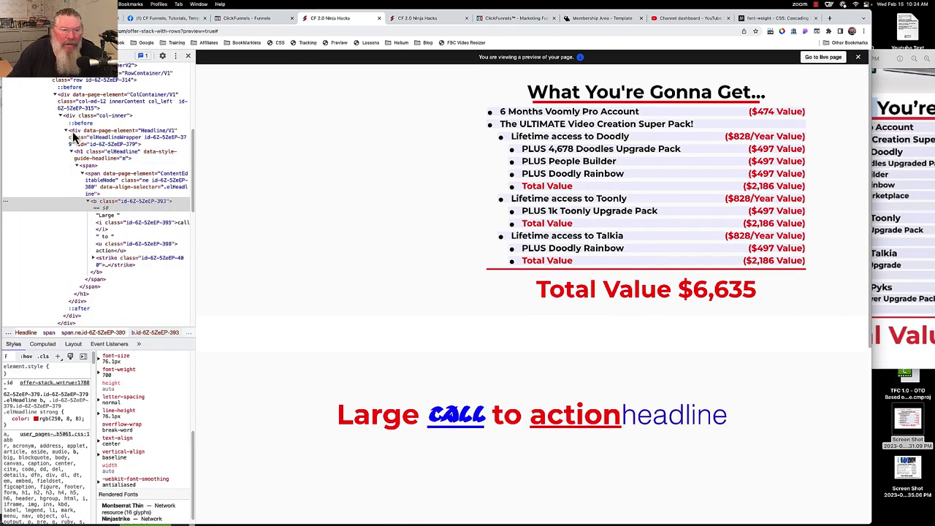
pyautogui.press('super+shift+c')
pyautogui.click(661, 422)
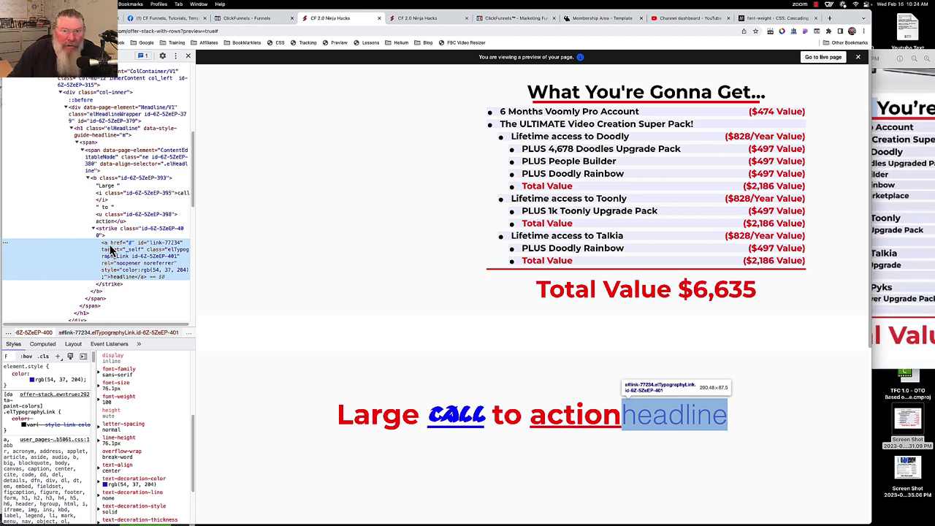
# Add an empty #id-6Z-5ZeEP-379 a:hover rule below the strike rule in the page's custom CSS.
pyautogui.click(239, 20)
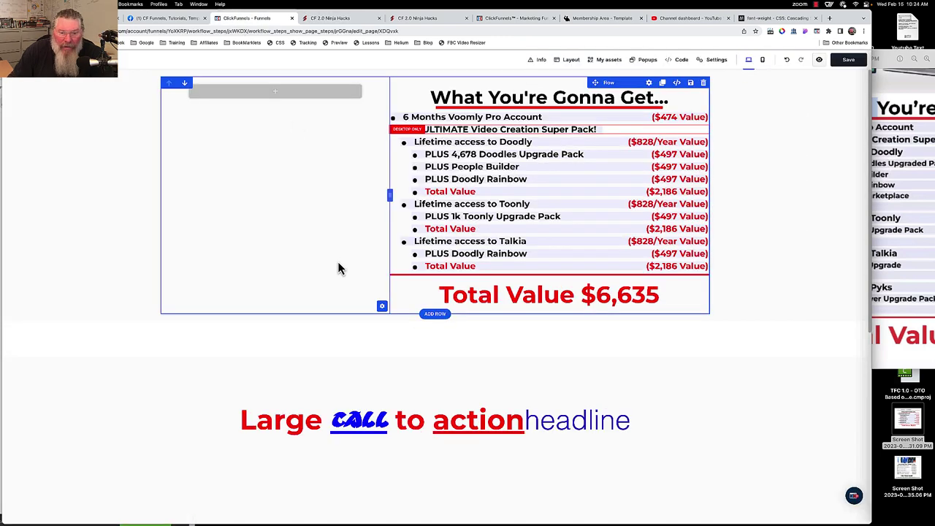
pyautogui.click(672, 60)
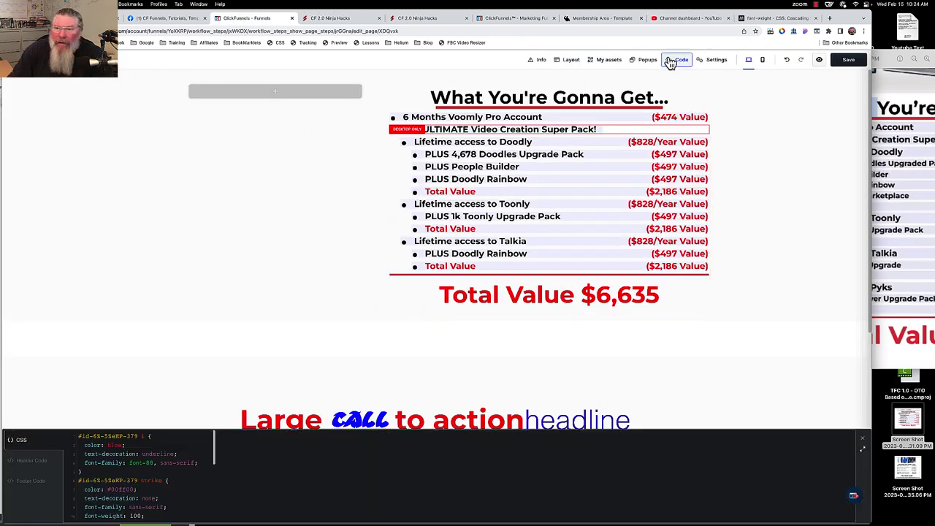
pyautogui.scroll(-3, 165, 469)
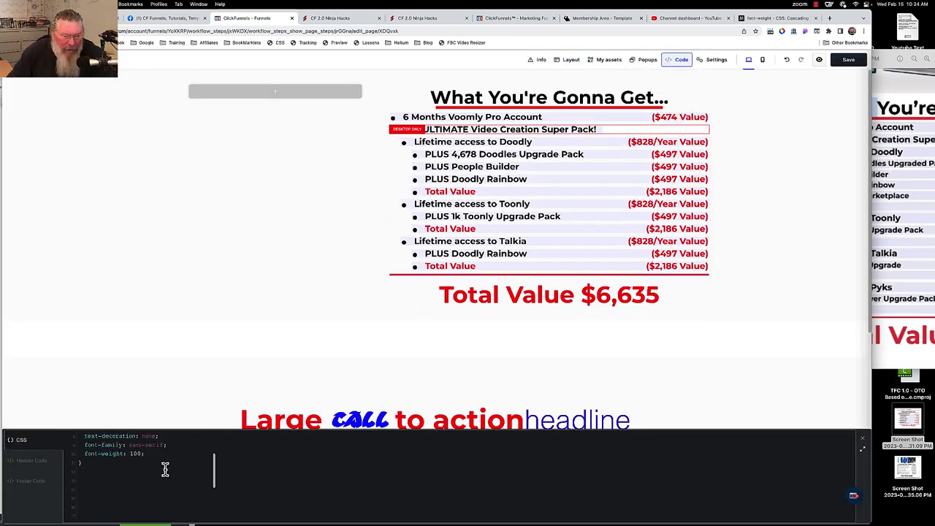
pyautogui.scroll(1, 166, 469)
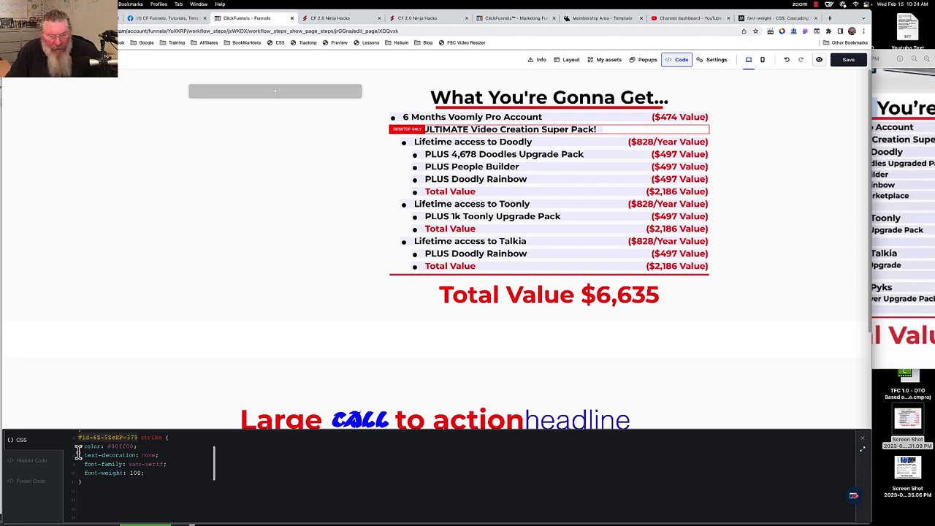
pyautogui.click(83, 490)
pyautogui.hotkey('ctrl', 'v')
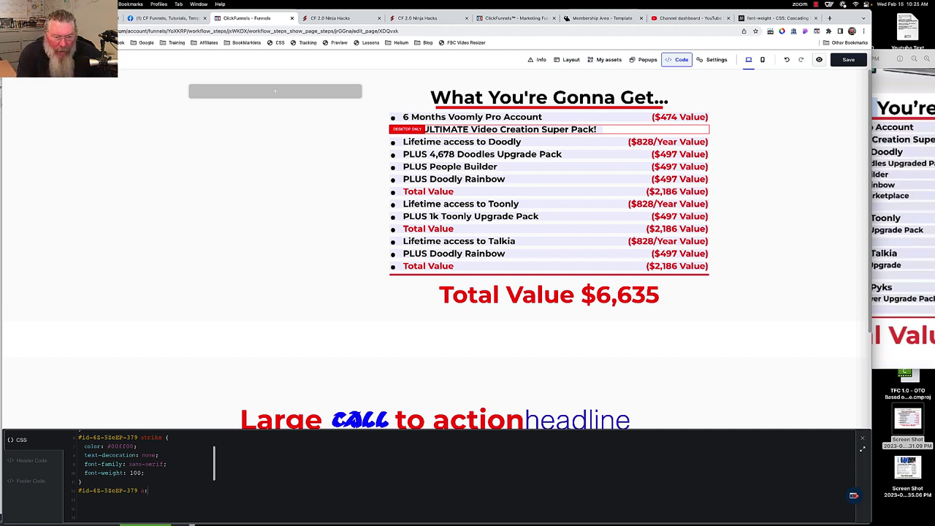
pyautogui.write('a:hove')
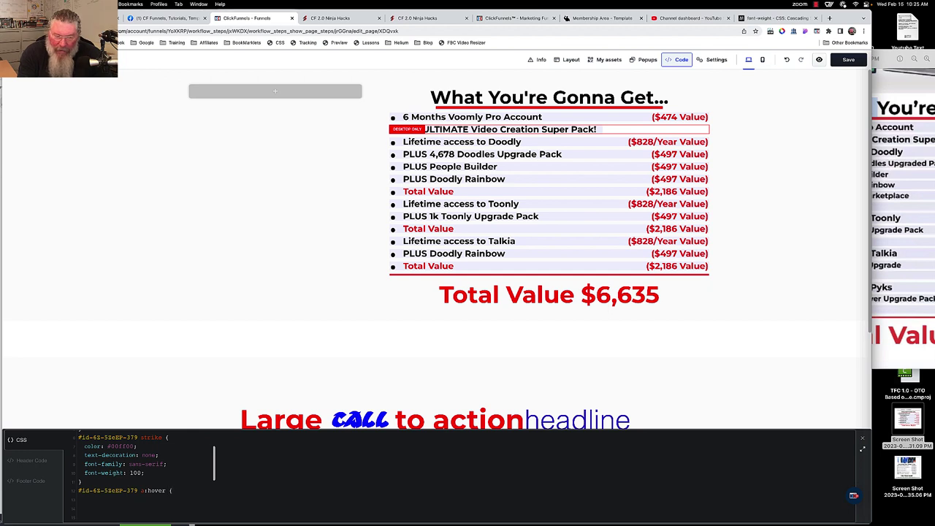
pyautogui.write('r {')
pyautogui.press('Return')
pyautogui.press('Return')
pyautogui.write('}')
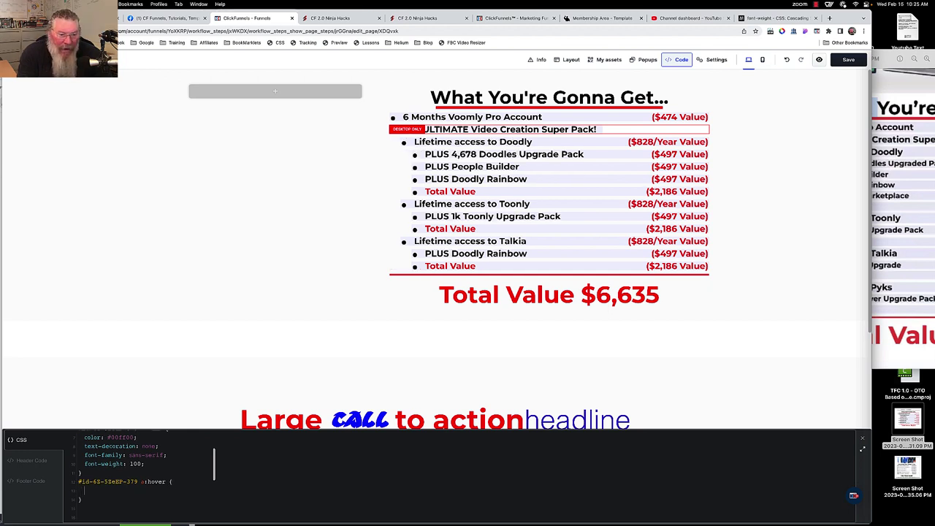
# Add text-decoration: none; to the a:hover rule and close the code editor.
pyautogui.write('te')
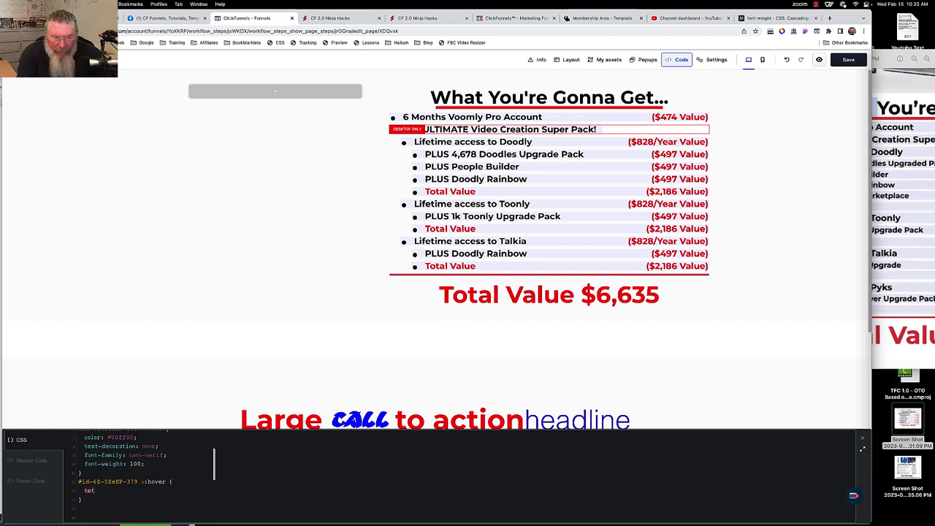
pyautogui.write('xt')
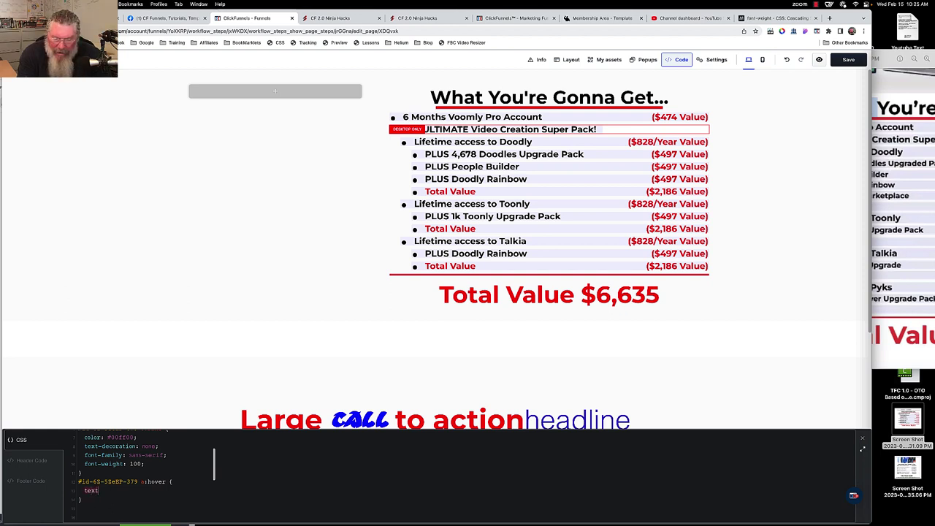
pyautogui.write('-decoration: none;')
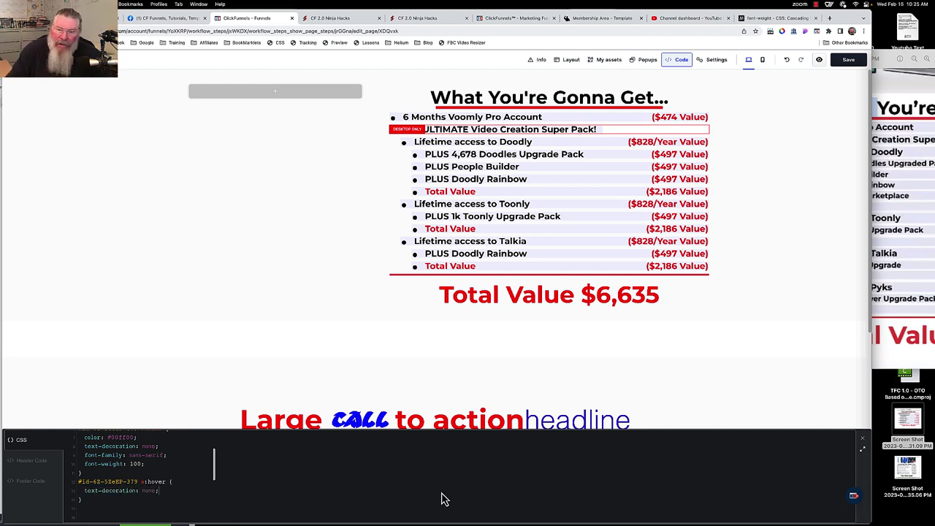
pyautogui.click(654, 314)
# Save the page, check the link's hover effect in a new preview, and return to the editor.
pyautogui.scroll(-1, 654, 314)
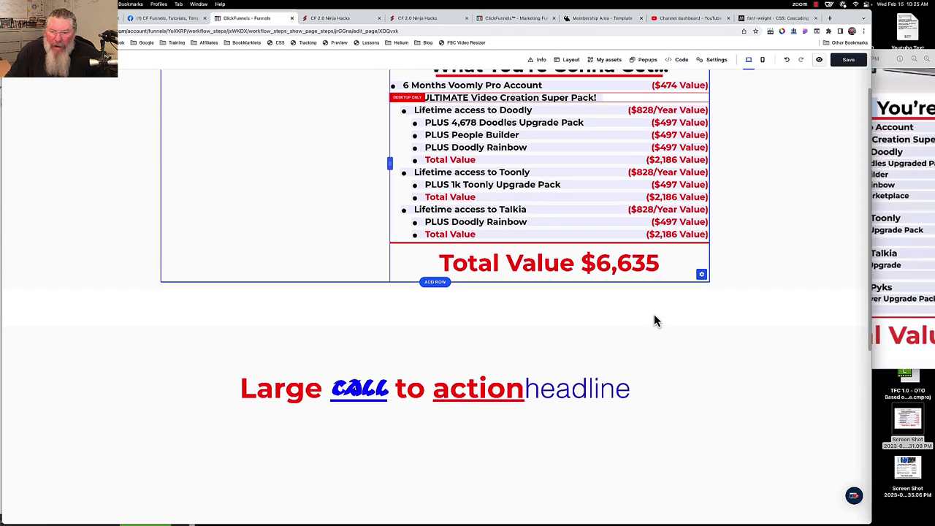
pyautogui.scroll(-2, 653, 319)
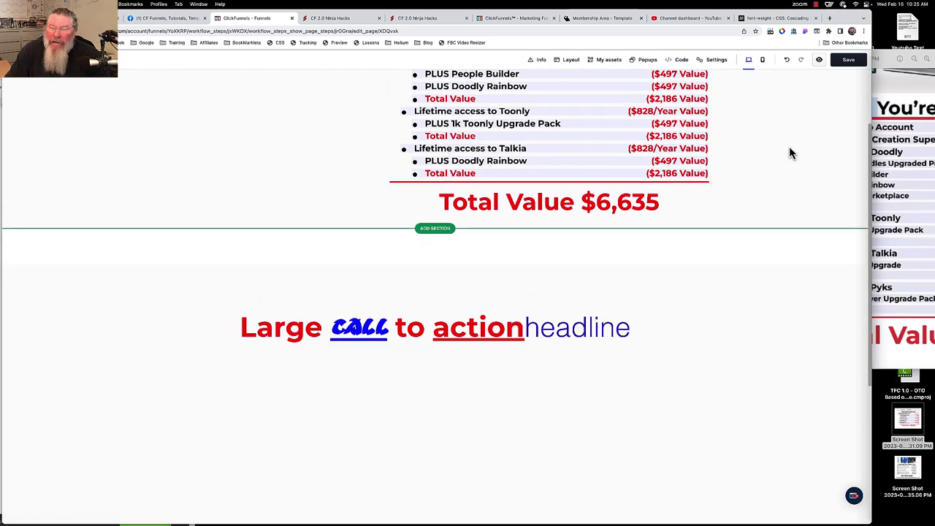
pyautogui.scroll(2, 839, 69)
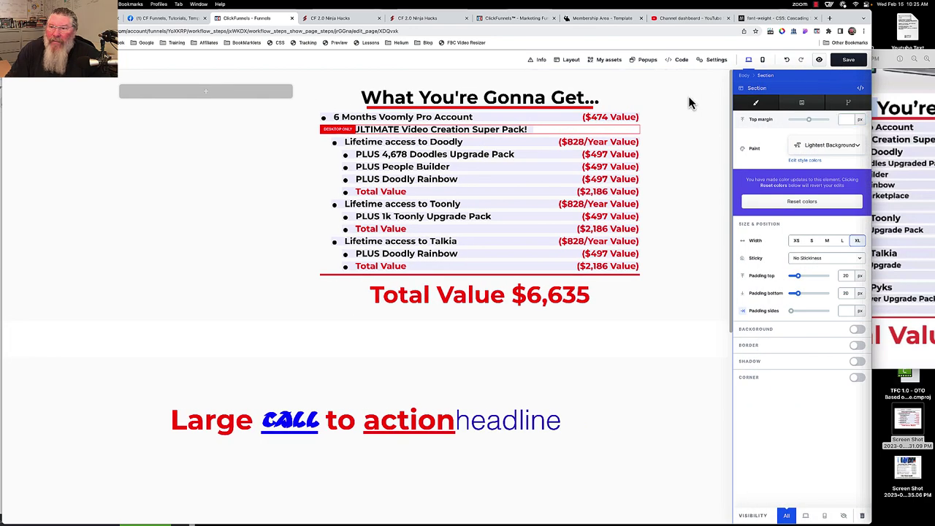
pyautogui.click(848, 62)
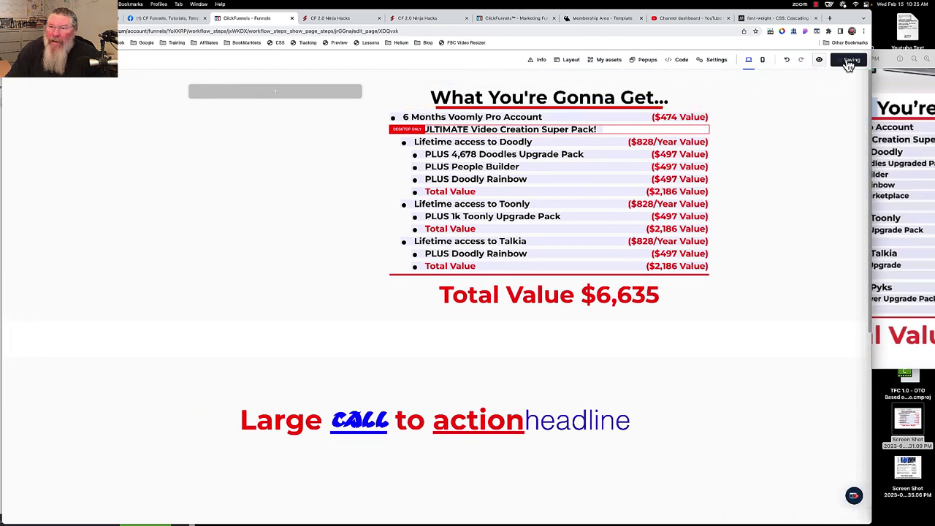
pyautogui.click(819, 61)
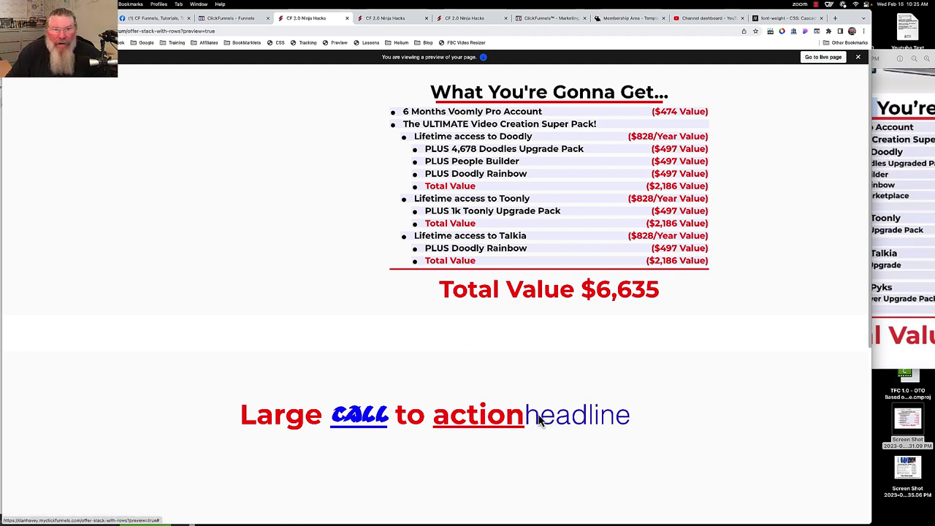
pyautogui.click(235, 18)
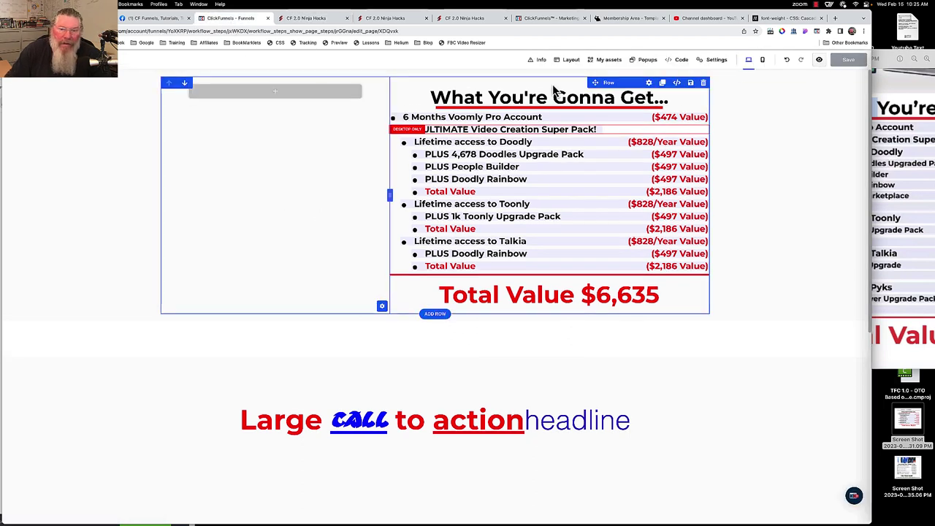
# Add cursor: default; to the #id-6Z-5ZeEP-379 a:hover rule in the page's custom CSS and close the code editor.
pyautogui.click(676, 60)
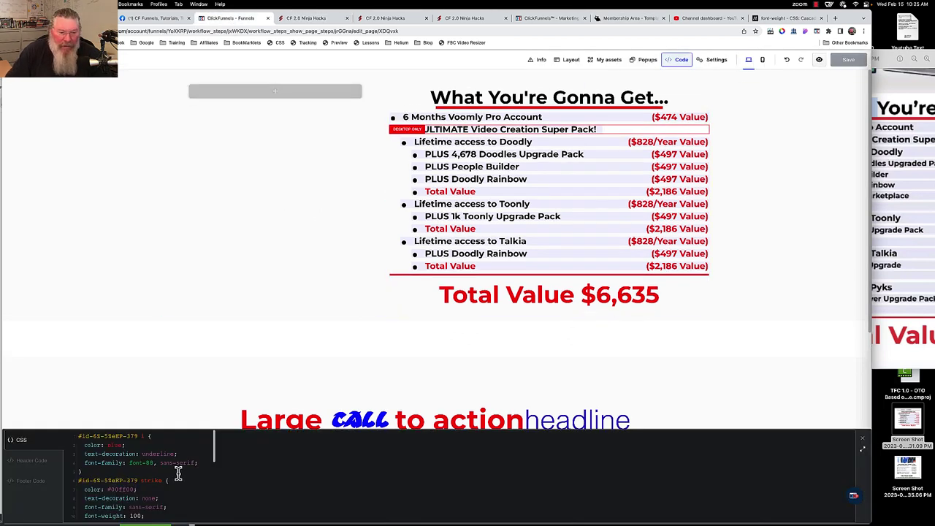
pyautogui.scroll(-1, 178, 473)
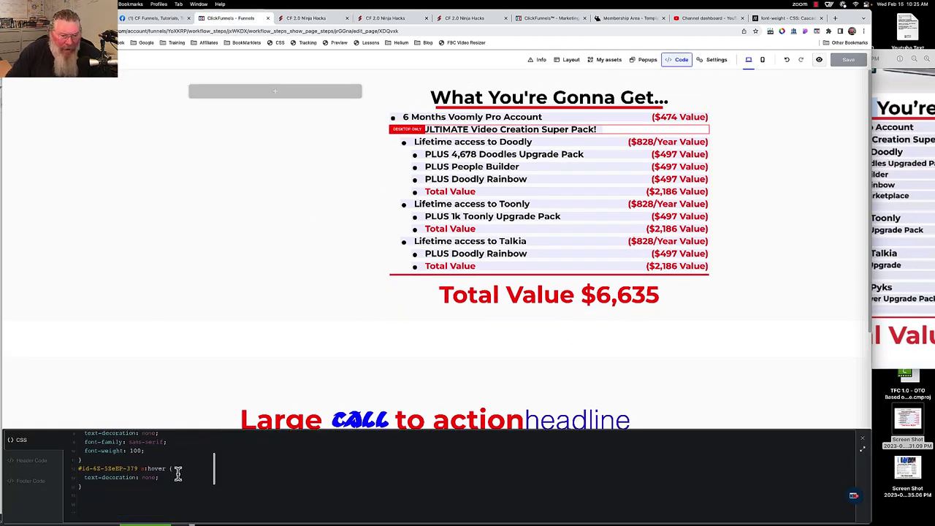
pyautogui.click(311, 479)
pyautogui.press('Return')
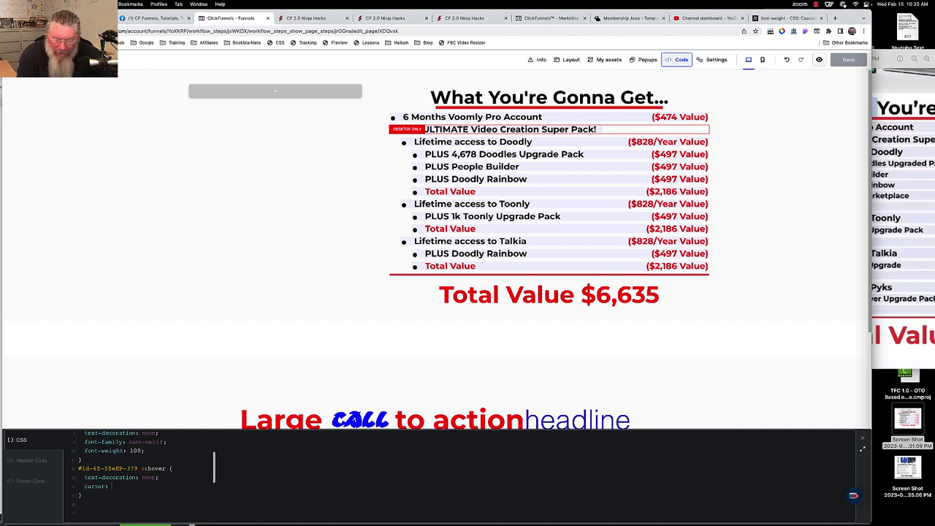
pyautogui.write('cursor: default;')
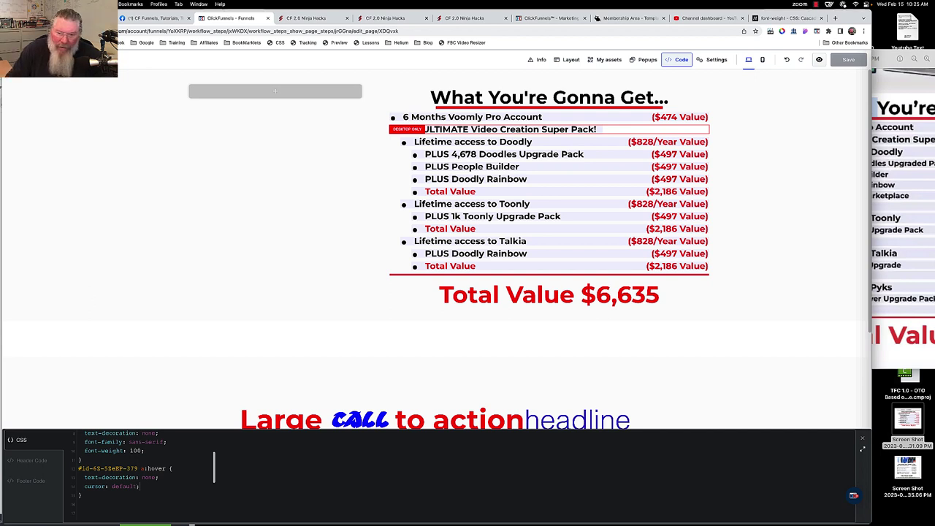
pyautogui.click(581, 388)
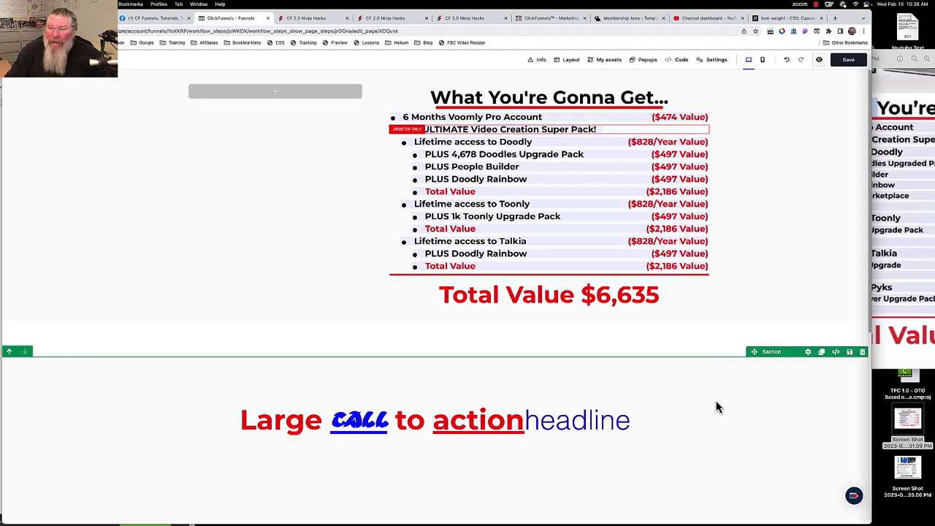
# Check the cursor over the headline link in the page preview and return to the editor.
pyautogui.click(819, 61)
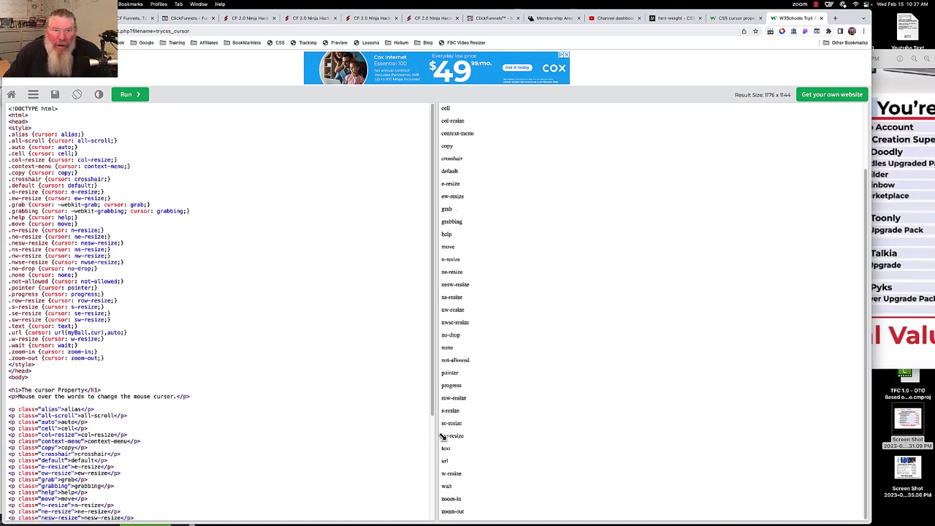
pyautogui.click(188, 19)
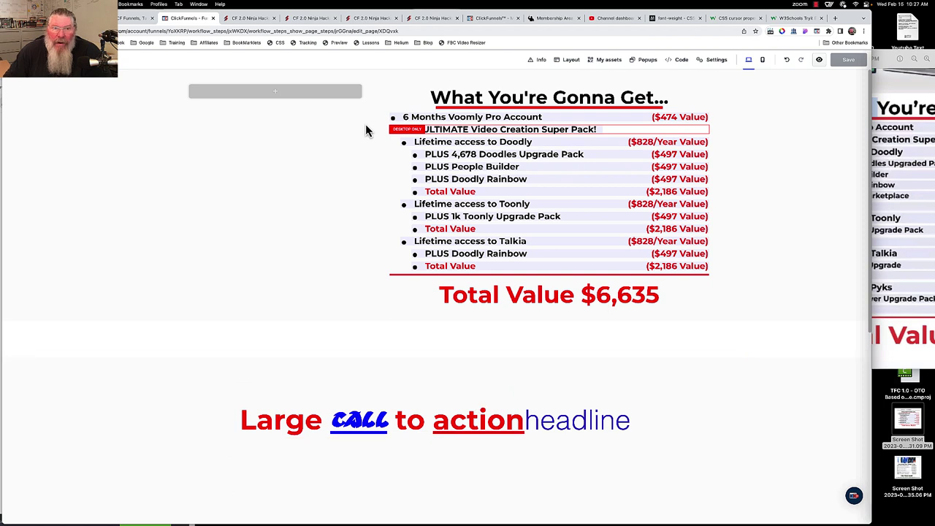
pyautogui.click(254, 19)
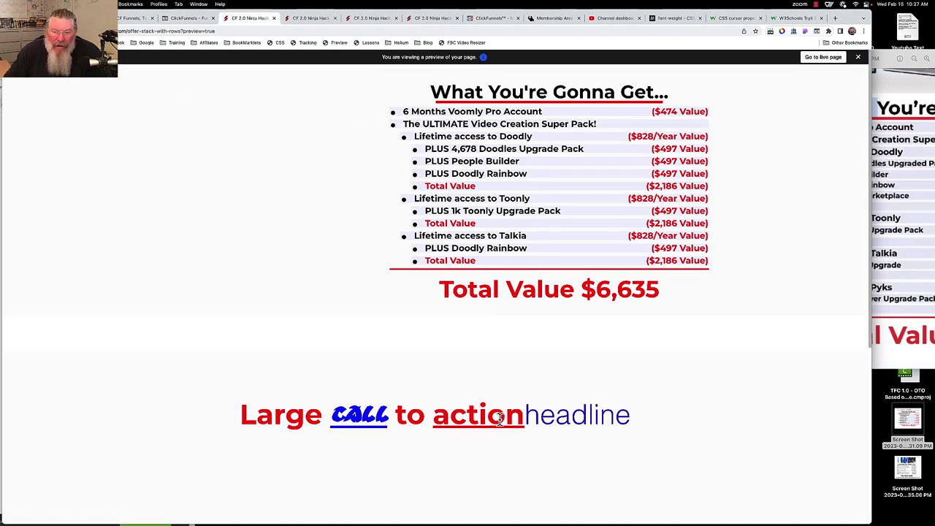
pyautogui.click(205, 21)
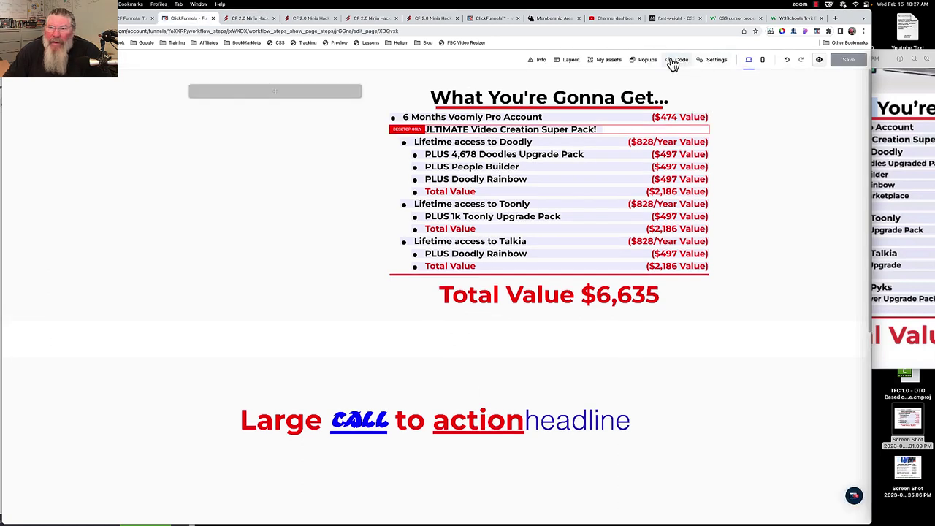
# Change the cursor value in the a:hover rule to text and save the page.
pyautogui.click(678, 62)
pyautogui.scroll(-3, 183, 479)
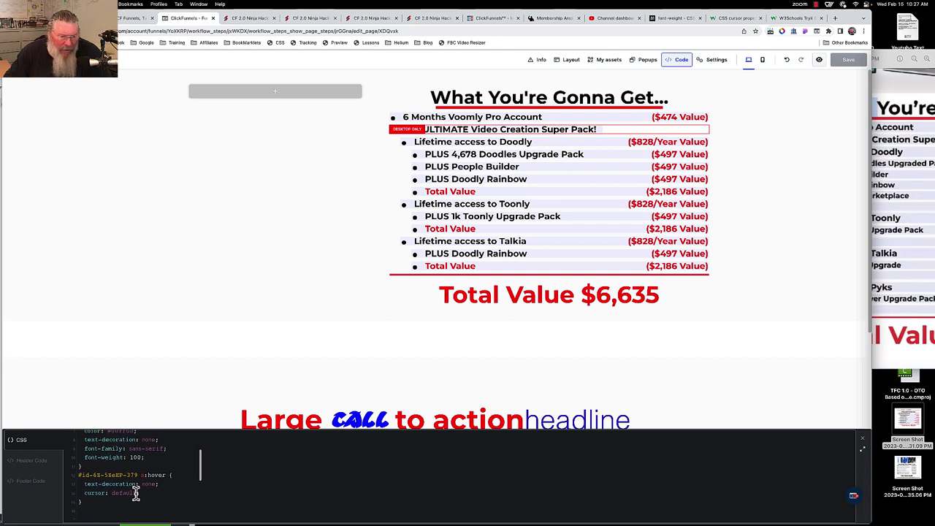
pyautogui.moveTo(134, 493); pyautogui.dragTo(112, 495)
pyautogui.write('p')
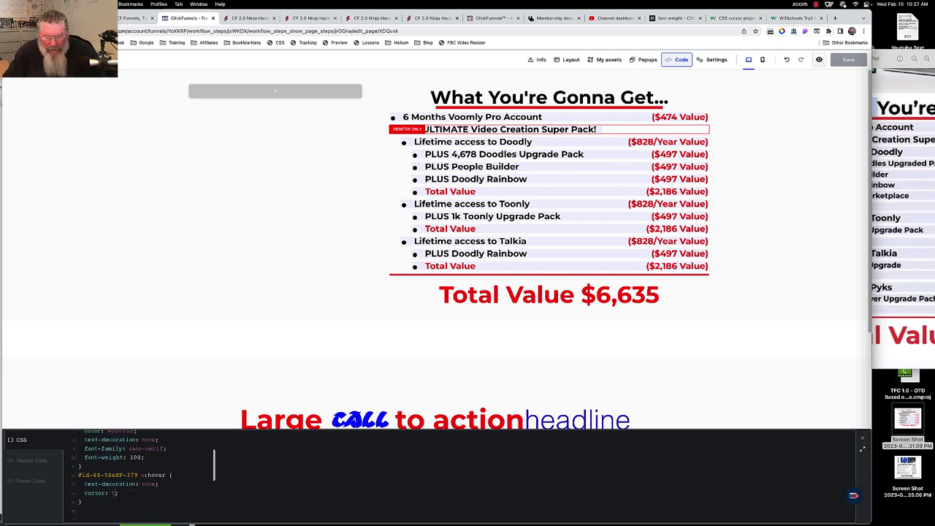
pyautogui.write('ext')
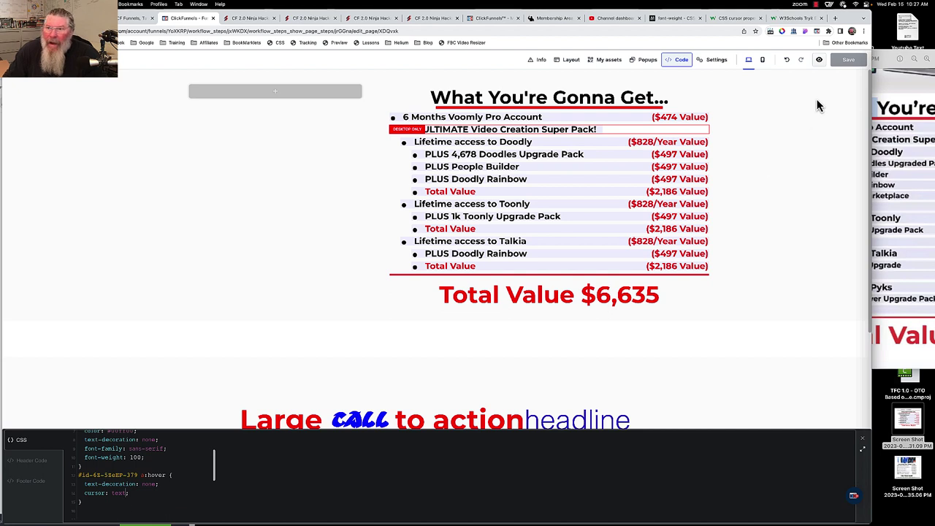
pyautogui.click(847, 60)
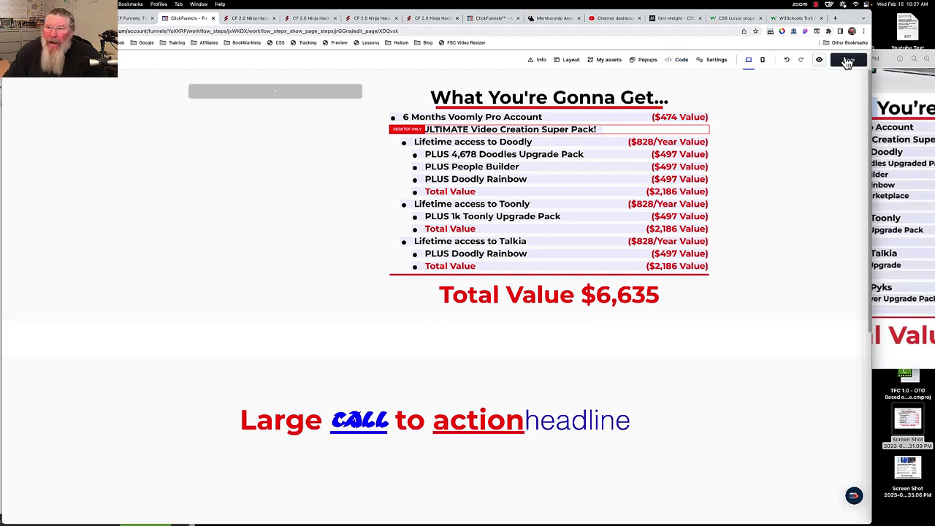
pyautogui.click(249, 20)
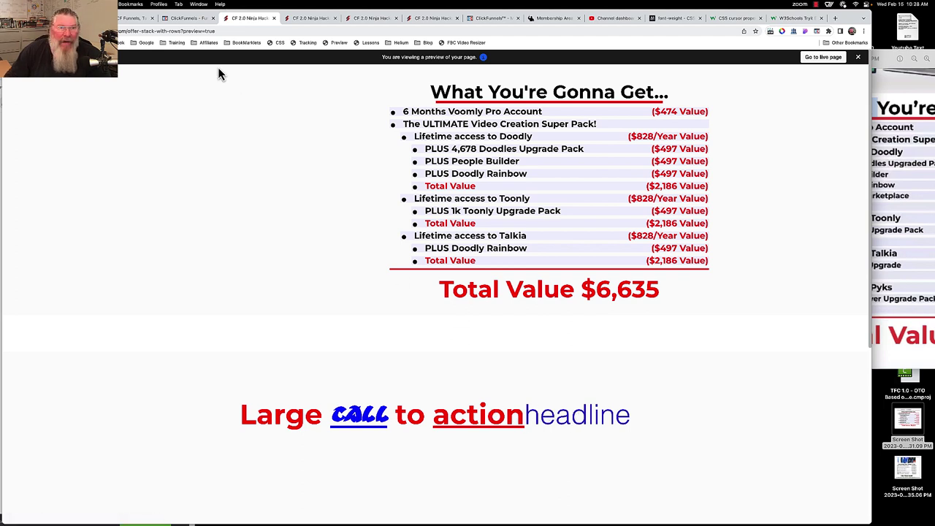
pyautogui.click(190, 20)
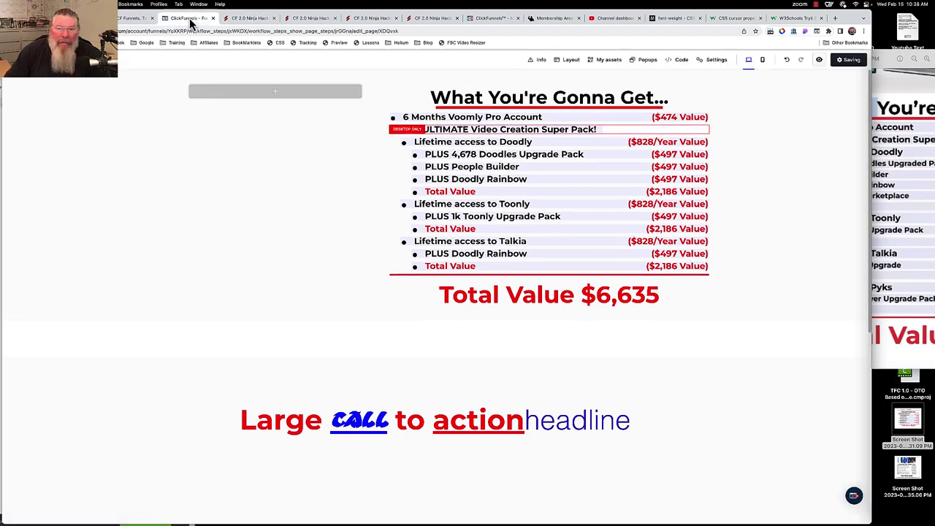
# Review the available font weights in the headline's typography settings without changing the weight.
pyautogui.click(577, 397)
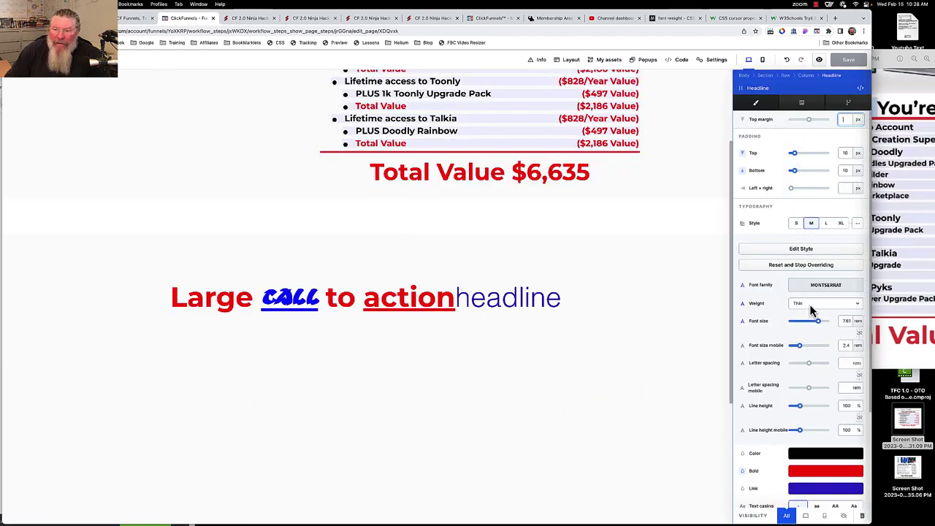
pyautogui.click(811, 310)
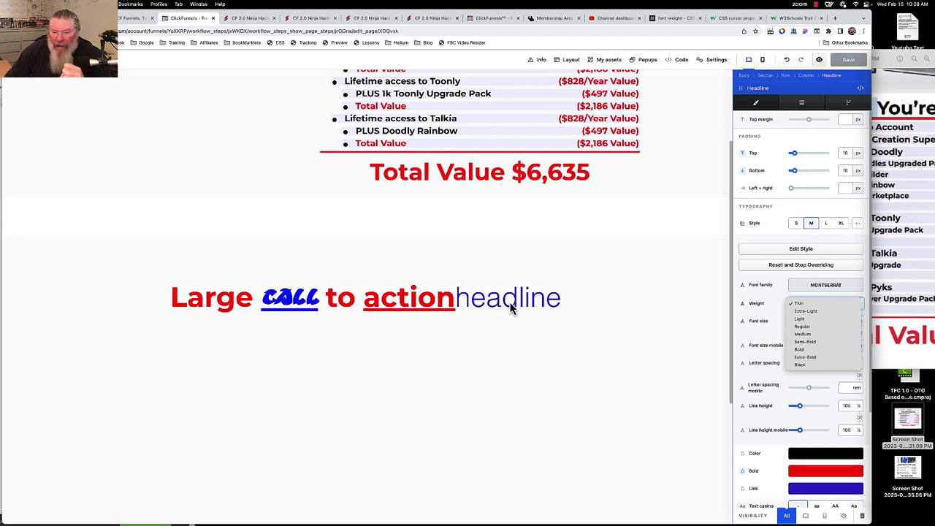
pyautogui.click(580, 299)
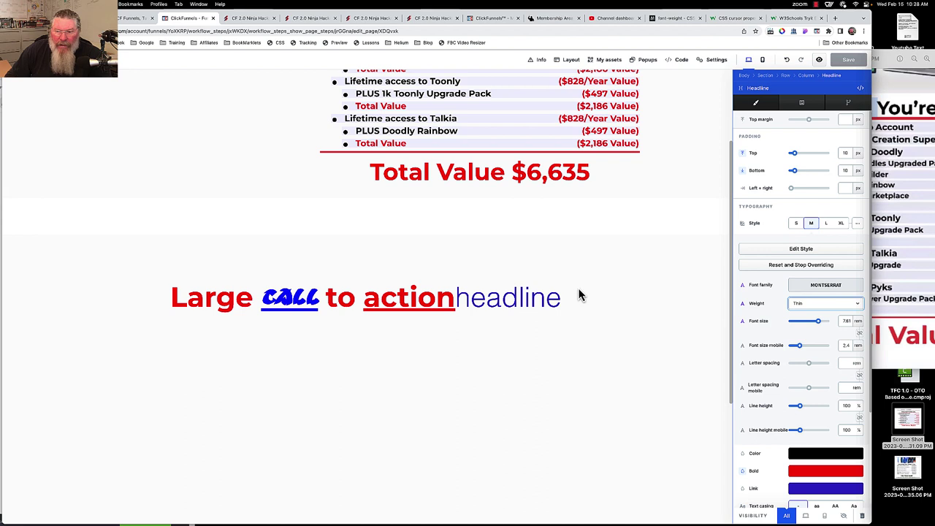
pyautogui.click(561, 300)
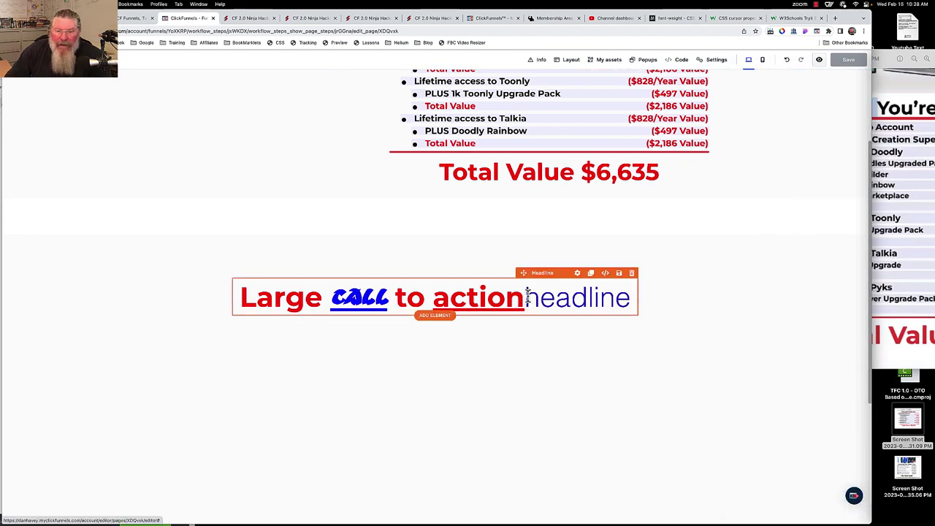
# Examine the inline formatting options for the headline text and the link options for the word "headline".
pyautogui.moveTo(534, 296); pyautogui.dragTo(567, 301)
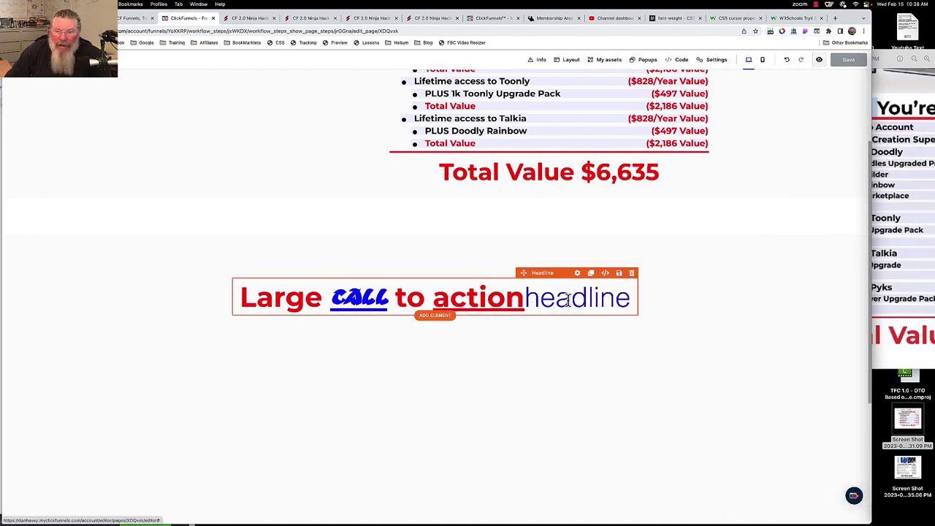
pyautogui.click(567, 300)
pyautogui.click(537, 267)
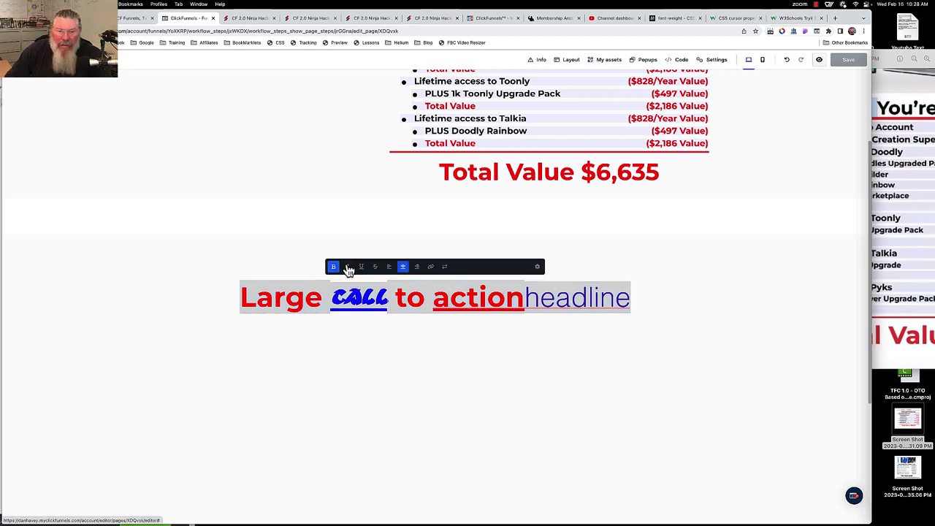
pyautogui.click(627, 258)
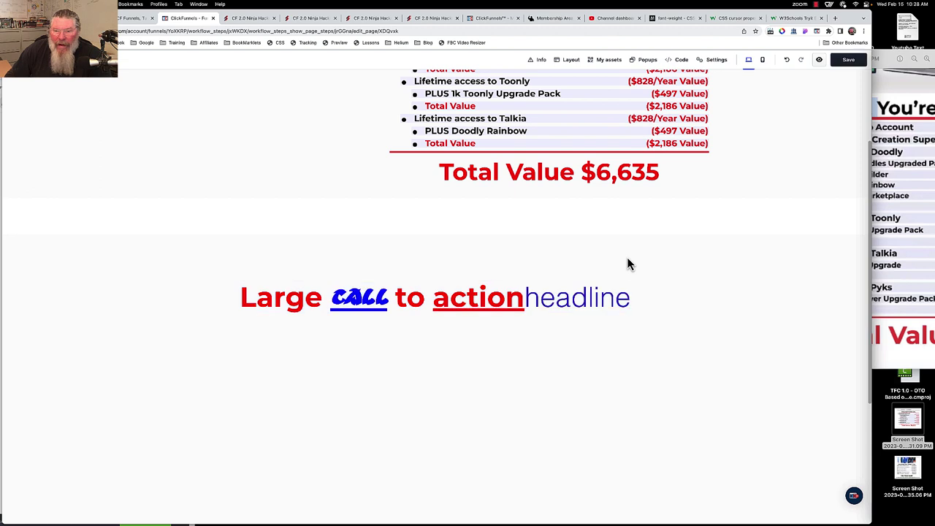
pyautogui.click(612, 300)
pyautogui.click(592, 292)
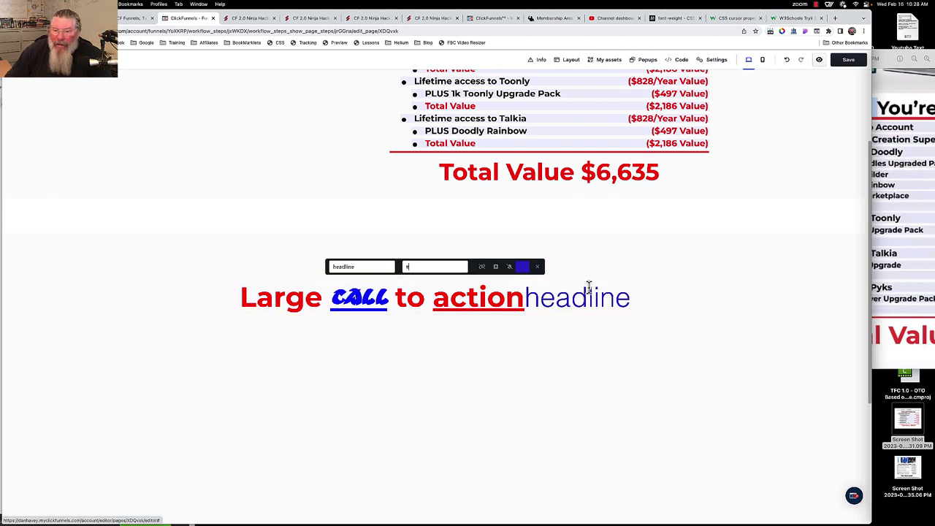
pyautogui.click(537, 268)
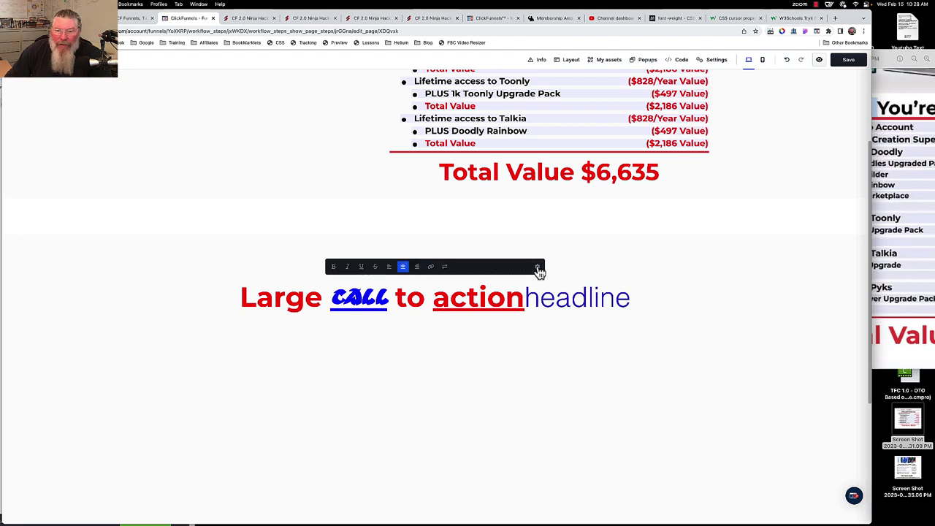
# Try the underline, strikethrough and overline decorations on the whole headline in its typography settings.
pyautogui.click(538, 268)
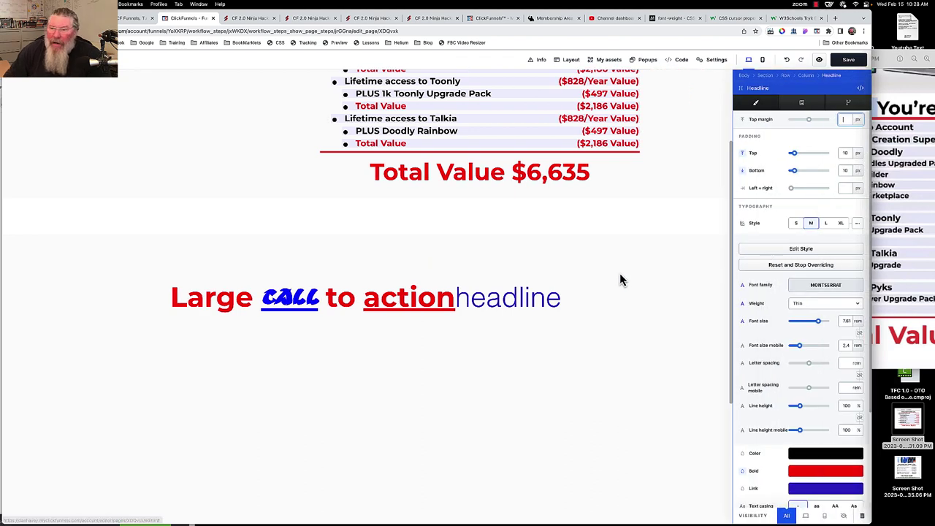
pyautogui.scroll(-3, 765, 320)
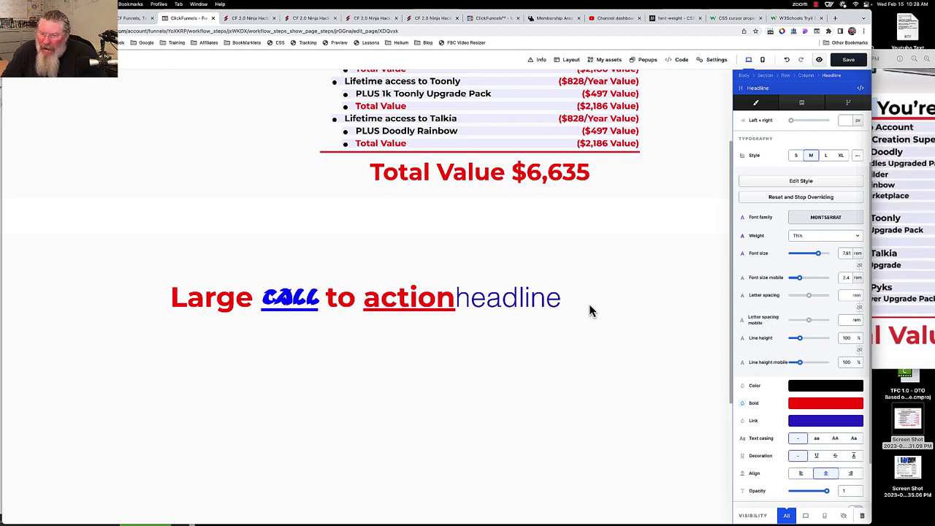
pyautogui.click(819, 457)
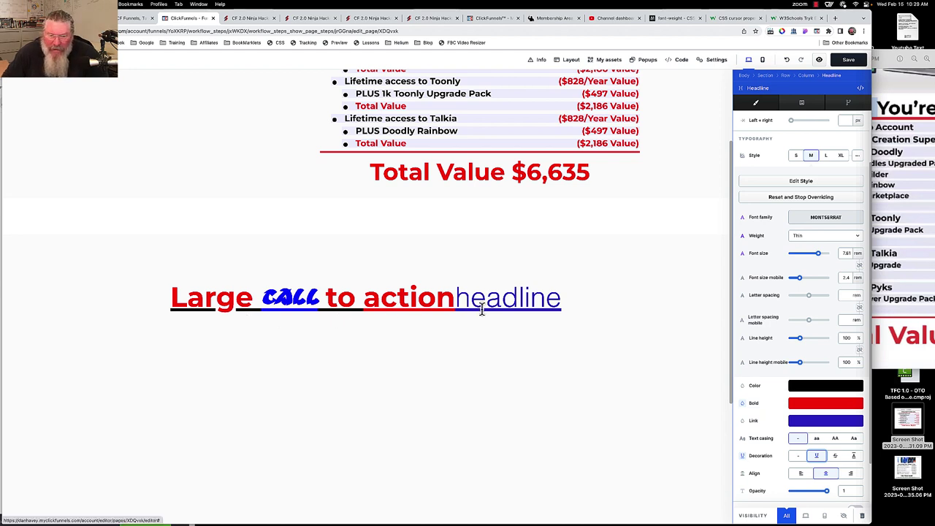
pyautogui.click(836, 456)
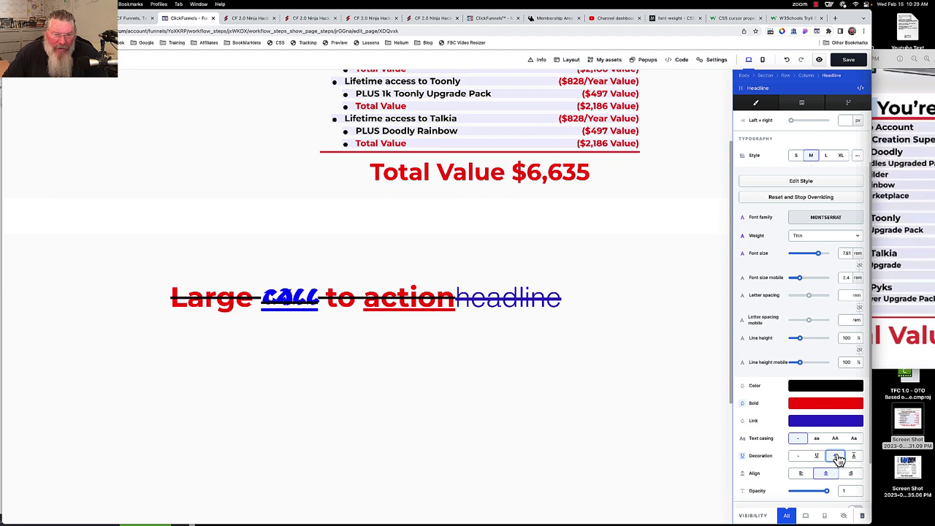
pyautogui.click(854, 456)
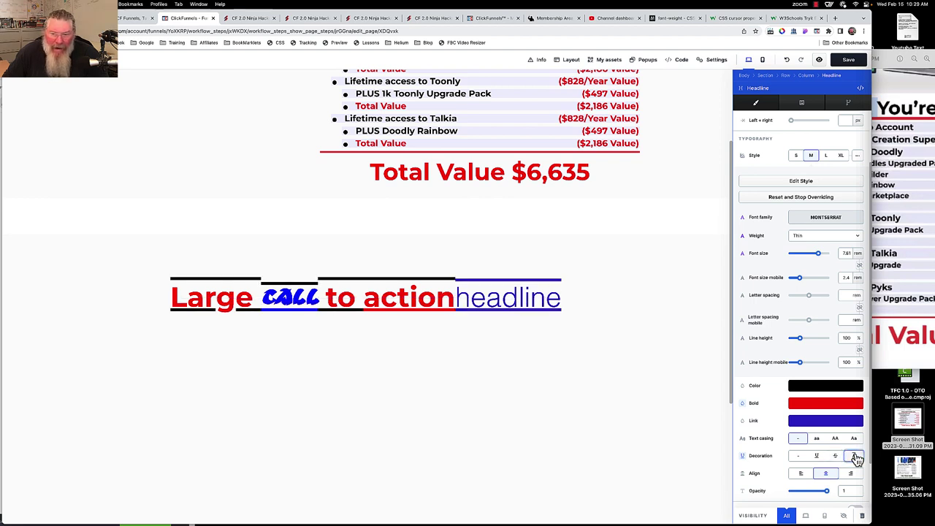
pyautogui.click(836, 456)
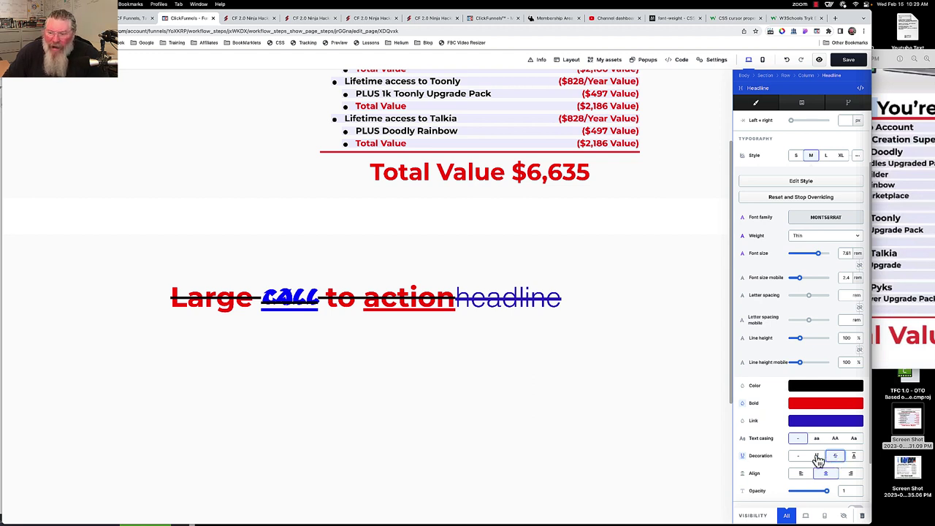
pyautogui.click(817, 456)
# Try lowercase, uppercase and capitalized text casing on the headline, and reset its casing and decoration to none.
pyautogui.click(817, 439)
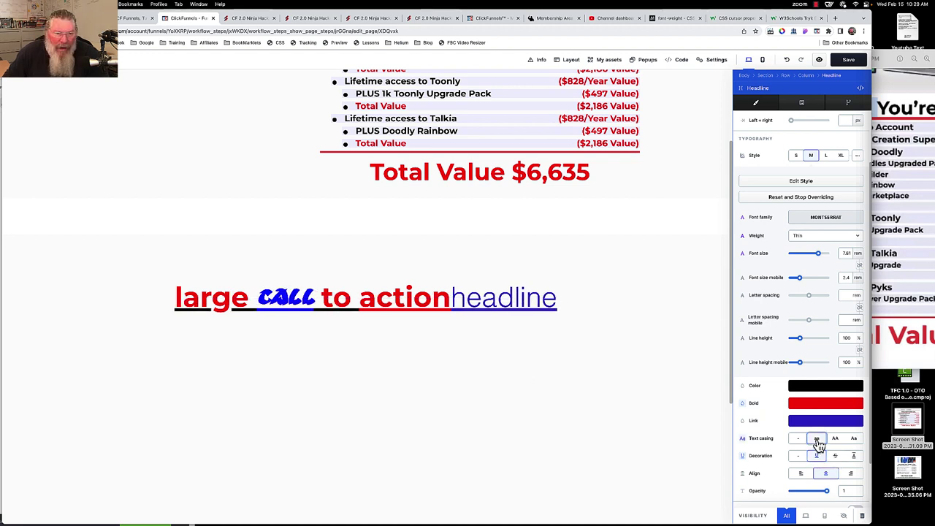
pyautogui.click(835, 439)
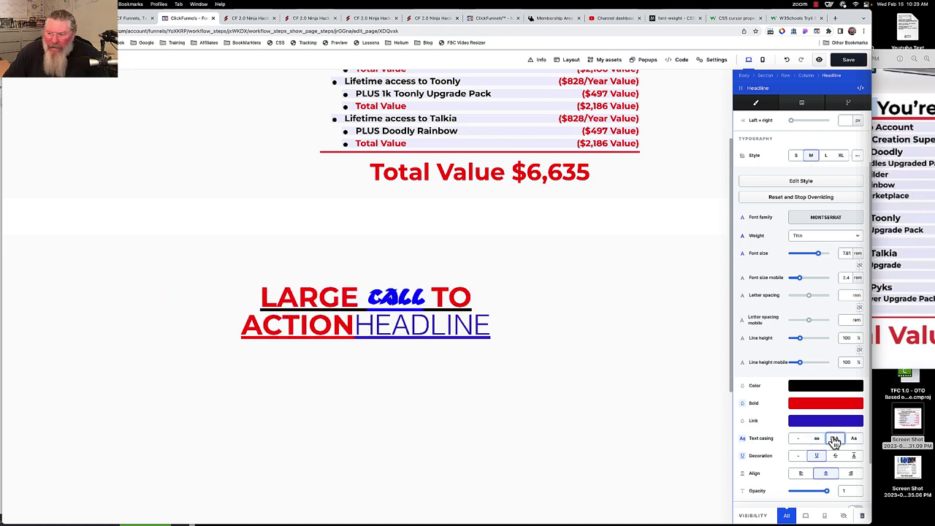
pyautogui.click(853, 439)
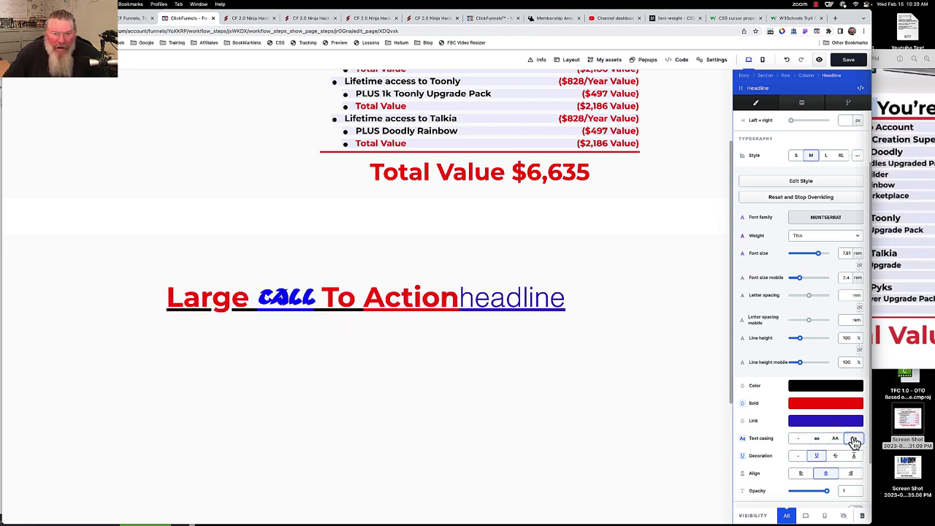
pyautogui.click(798, 438)
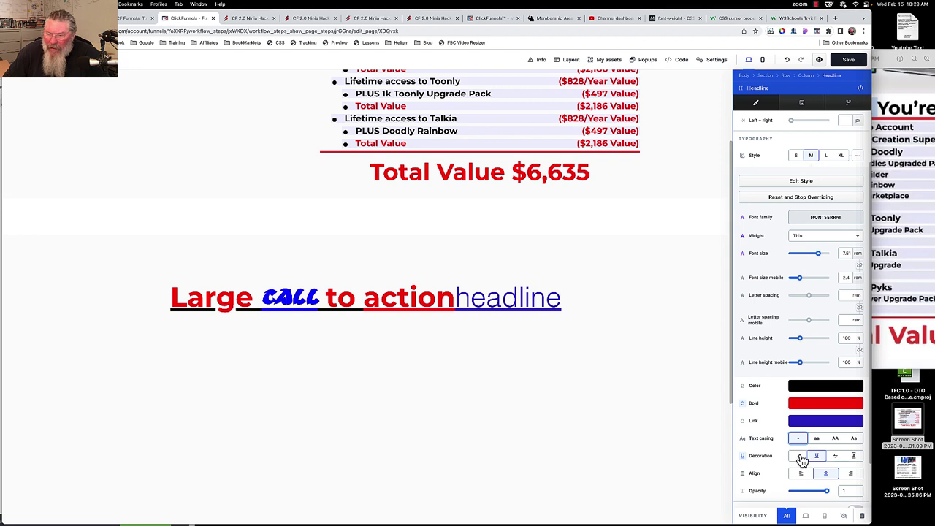
pyautogui.click(799, 457)
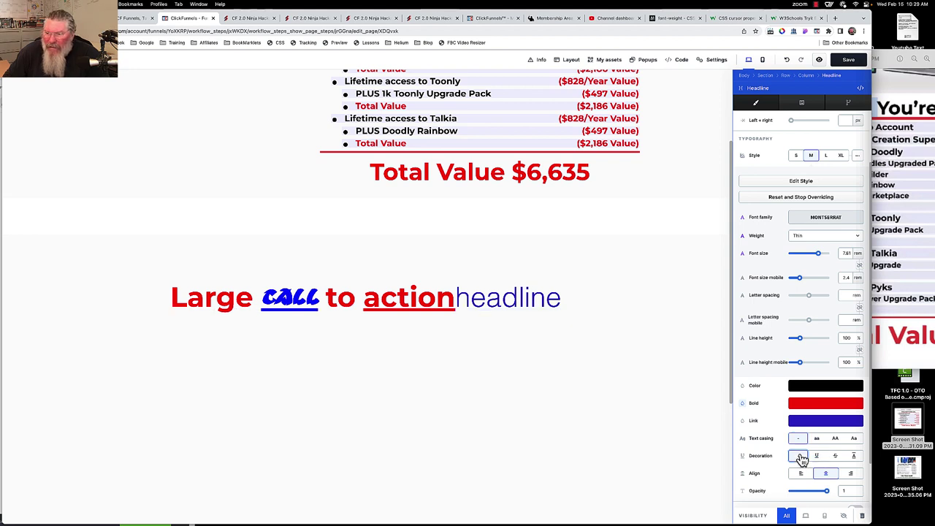